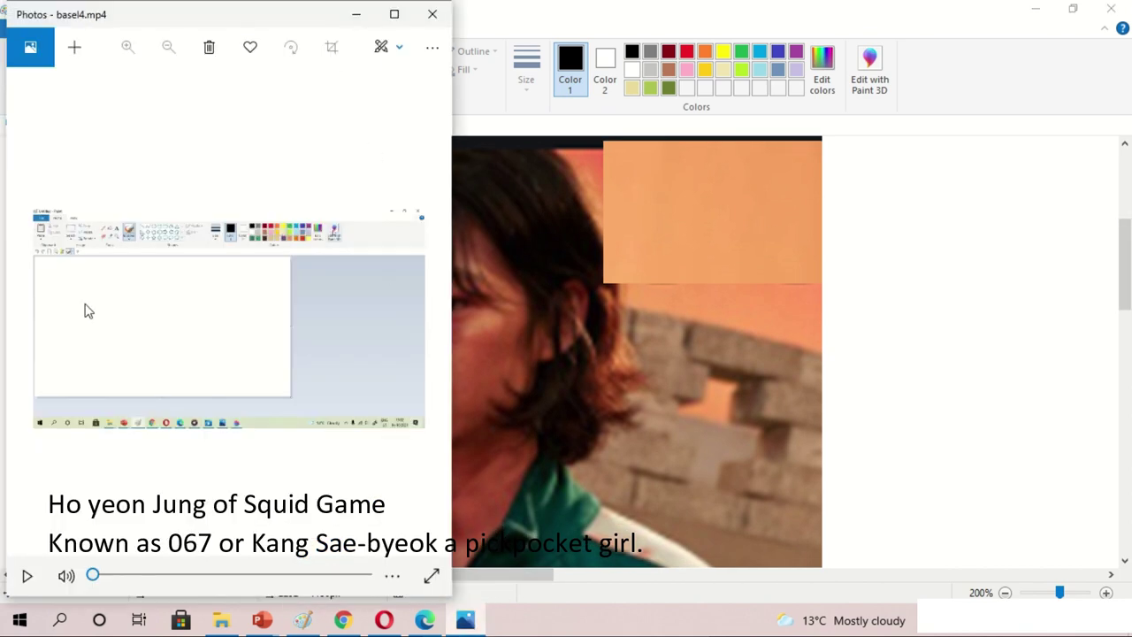
Close the front video viewer window and restore Paint to a smaller window beside the squid game (2).png reference photo.
{"action": "left_click", "coordinate": [30, 311]}
{"action": "left_click", "coordinate": [29, 311]}
{"action": "left_click", "coordinate": [29, 312]}
{"action": "left_click", "coordinate": [29, 312]}
{"action": "left_click", "coordinate": [29, 311]}
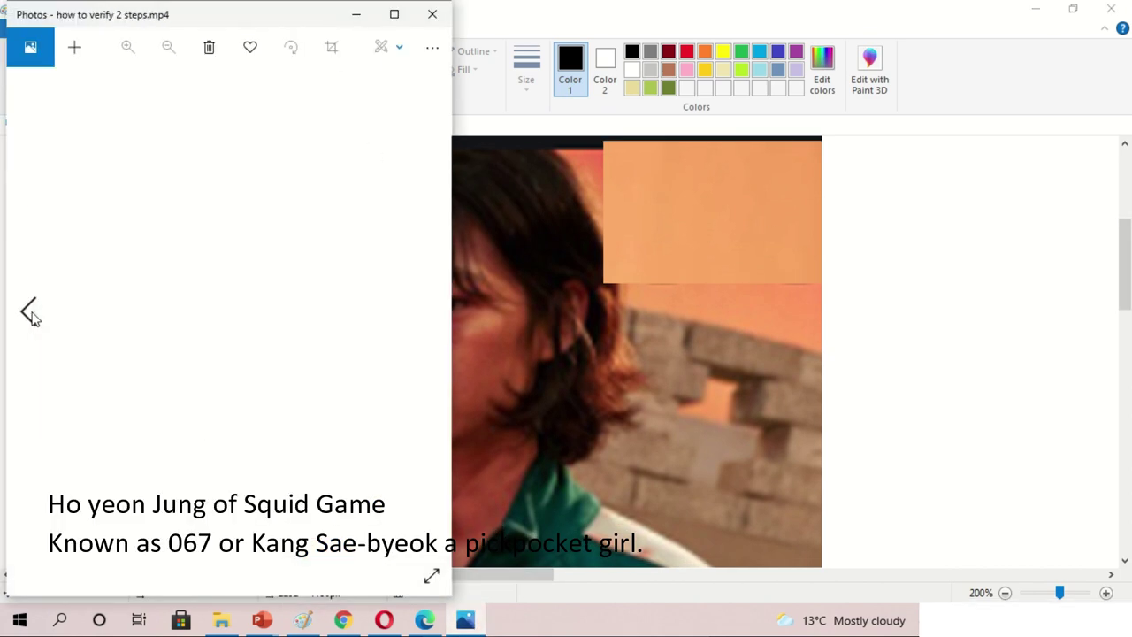
{"action": "left_click", "coordinate": [433, 14]}
{"action": "left_click", "coordinate": [1073, 8]}
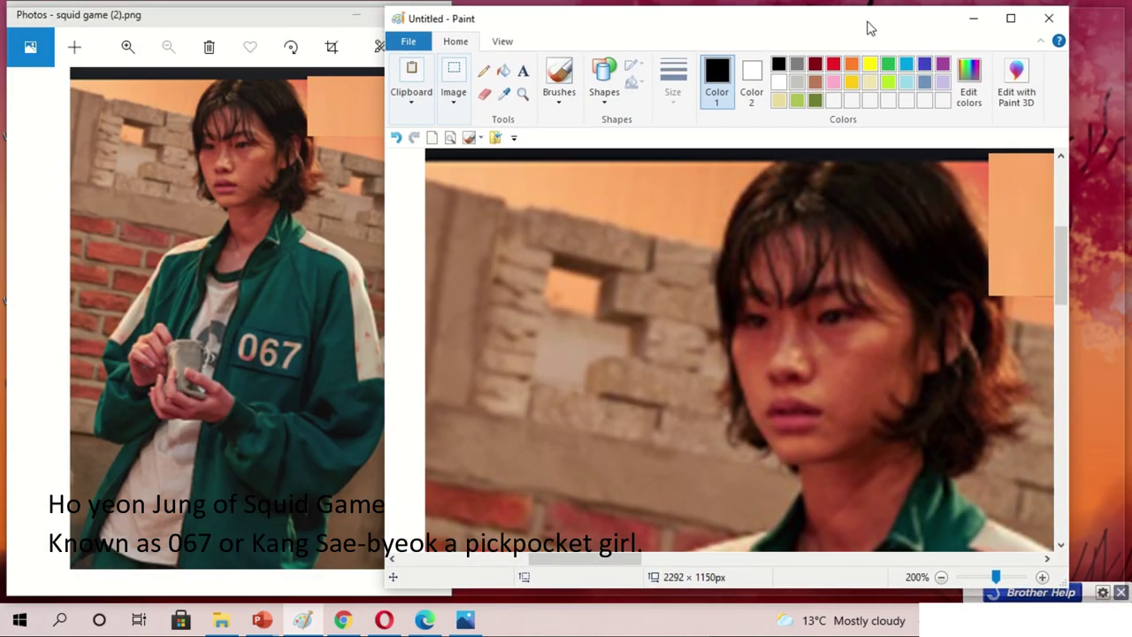
Bring the blank canvas area beside the pasted picture into view and enlarge the reference photo on the woman's face.
{"action": "scroll", "coordinate": [814, 480], "scroll_direction": "down", "scroll_amount": 3}
{"action": "left_click", "coordinate": [736, 555]}
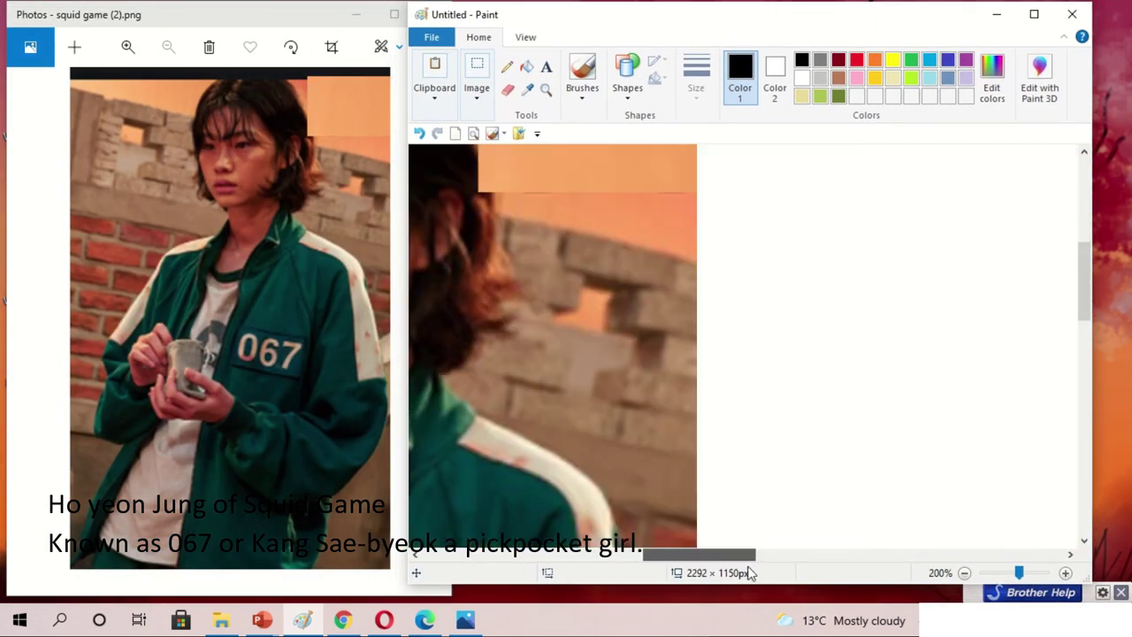
{"action": "scroll", "coordinate": [712, 560], "scroll_direction": "up", "scroll_amount": 3}
{"action": "scroll", "coordinate": [712, 560], "scroll_direction": "right", "scroll_amount": 2}
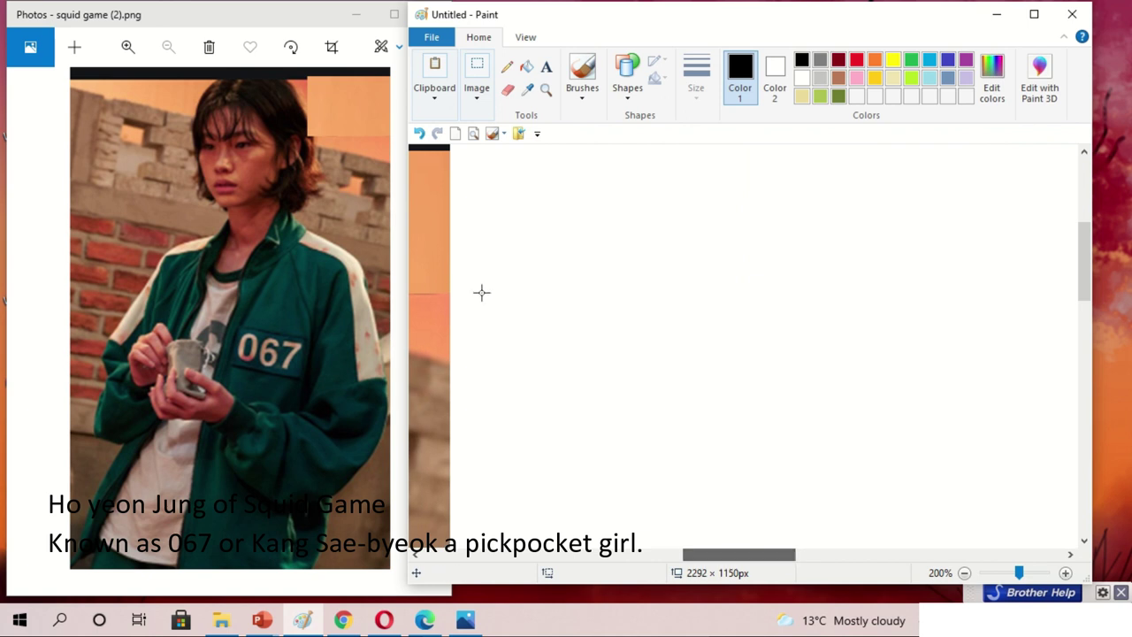
{"action": "left_click", "coordinate": [129, 46]}
{"action": "left_click", "coordinate": [128, 46]}
{"action": "scroll", "coordinate": [205, 157], "scroll_direction": "up", "scroll_amount": 5}
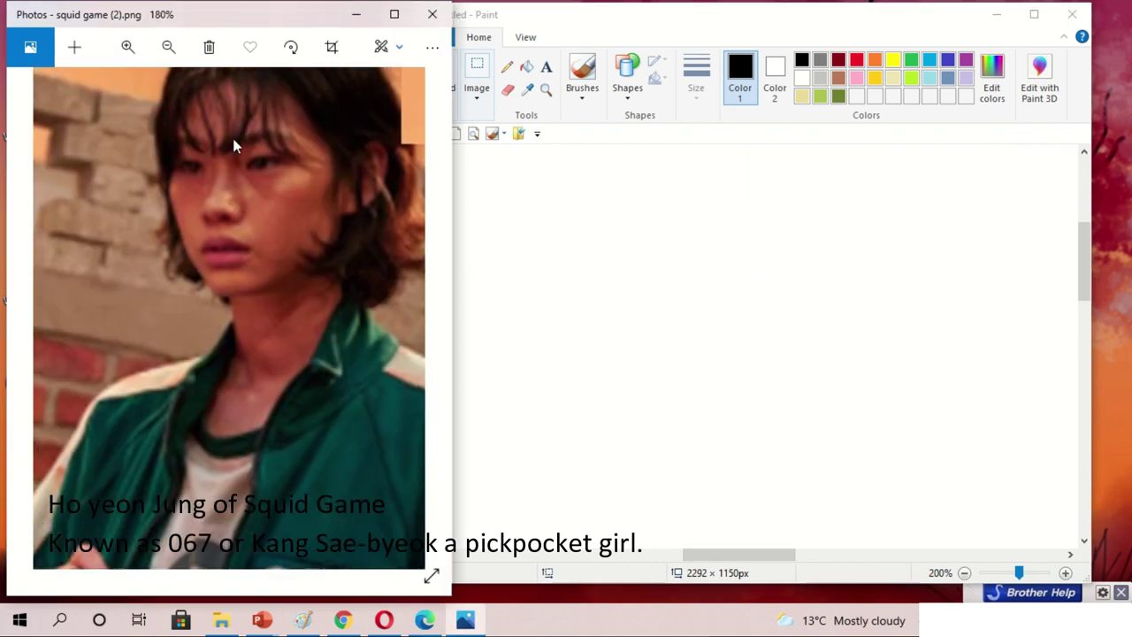
Choose a brush and sketch the left outer outline of the hair in dark brown on the blank canvas.
{"action": "mouse_move", "coordinate": [726, 556]}
{"action": "left_mouse_down"}
{"action": "mouse_move", "coordinate": [652, 561]}
{"action": "mouse_move", "coordinate": [730, 552]}
{"action": "left_mouse_up"}
{"action": "left_click_drag", "start_coordinate": [831, 28], "coordinate": [859, 37]}
{"action": "left_click_drag", "start_coordinate": [682, 197], "coordinate": [673, 230]}
{"action": "left_click", "coordinate": [609, 101]}
{"action": "left_click", "coordinate": [712, 168]}
{"action": "mouse_move", "coordinate": [741, 173]}
{"action": "left_mouse_down"}
{"action": "mouse_move", "coordinate": [641, 263]}
{"action": "mouse_move", "coordinate": [644, 533]}
{"action": "mouse_move", "coordinate": [694, 542]}
{"action": "left_mouse_up"}
Draw the face contour down to the chin and jaw, with loose fringe strands across the forehead, in dark brown.
{"action": "scroll", "coordinate": [672, 310], "scroll_direction": "down", "scroll_amount": 1}
{"action": "mouse_move", "coordinate": [665, 246]}
{"action": "left_mouse_down"}
{"action": "mouse_move", "coordinate": [670, 323]}
{"action": "mouse_move", "coordinate": [758, 482]}
{"action": "mouse_move", "coordinate": [822, 471]}
{"action": "left_mouse_up"}
{"action": "left_click_drag", "start_coordinate": [679, 205], "coordinate": [708, 276]}
{"action": "left_click_drag", "start_coordinate": [666, 247], "coordinate": [737, 232]}
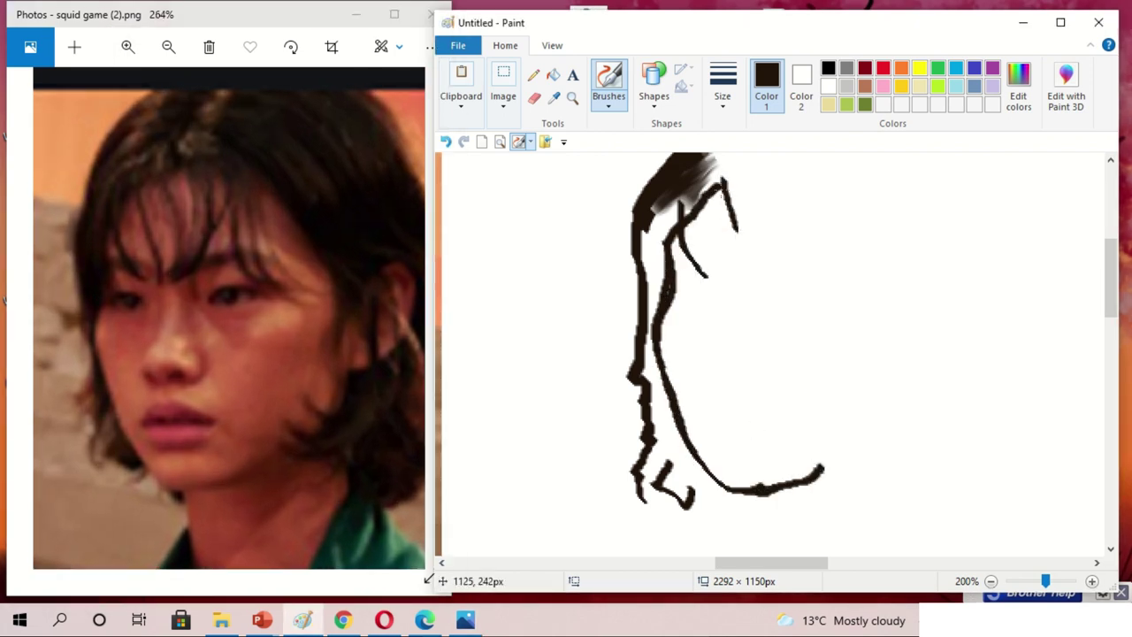
{"action": "left_click_drag", "start_coordinate": [745, 166], "coordinate": [768, 269]}
{"action": "mouse_move", "coordinate": [777, 164]}
{"action": "left_mouse_down"}
{"action": "mouse_move", "coordinate": [759, 285]}
{"action": "mouse_move", "coordinate": [854, 285]}
{"action": "left_mouse_up"}
{"action": "mouse_move", "coordinate": [832, 177]}
{"action": "left_mouse_down"}
{"action": "mouse_move", "coordinate": [810, 258]}
{"action": "mouse_move", "coordinate": [872, 278]}
{"action": "left_mouse_up"}
{"action": "mouse_move", "coordinate": [845, 176]}
{"action": "left_mouse_down"}
{"action": "mouse_move", "coordinate": [947, 382]}
{"action": "mouse_move", "coordinate": [849, 469]}
{"action": "mouse_move", "coordinate": [783, 491]}
{"action": "left_mouse_up"}
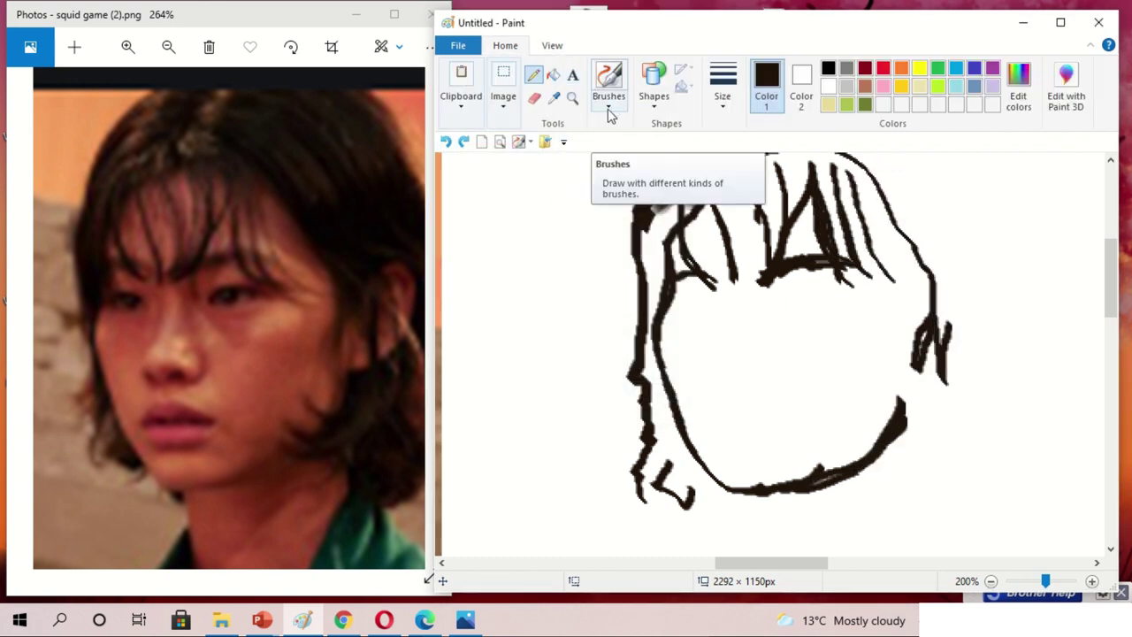
Outline the ear, the hair on the right side of the head, and the start of the neck in dark brown.
{"action": "left_click", "coordinate": [506, 103]}
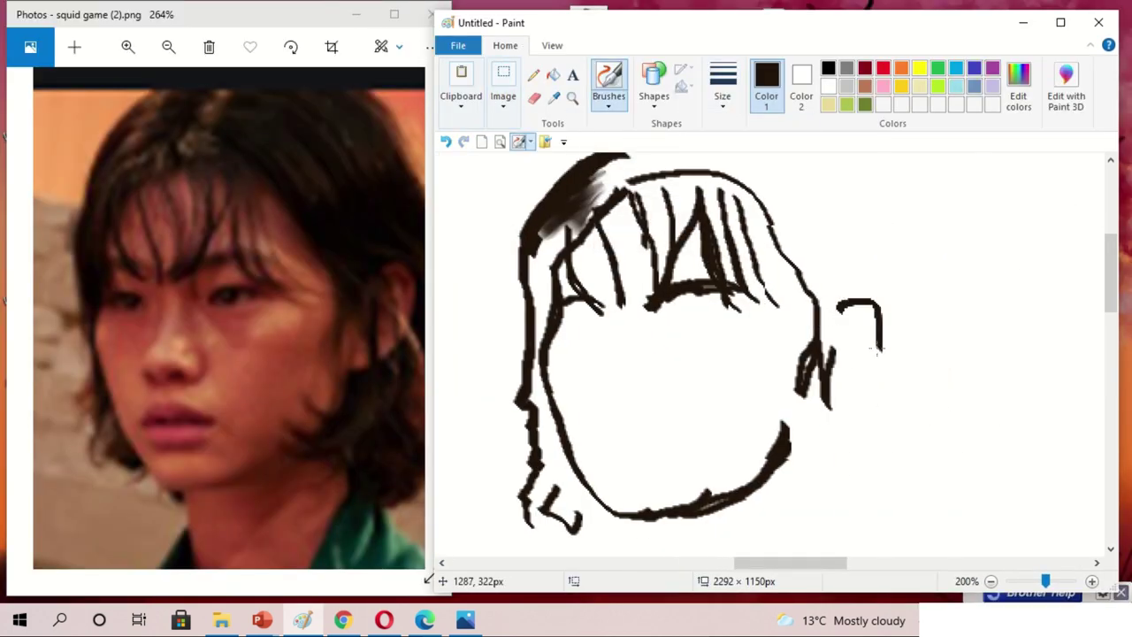
{"action": "left_click_drag", "start_coordinate": [876, 348], "coordinate": [792, 425]}
{"action": "left_click_drag", "start_coordinate": [825, 318], "coordinate": [862, 387]}
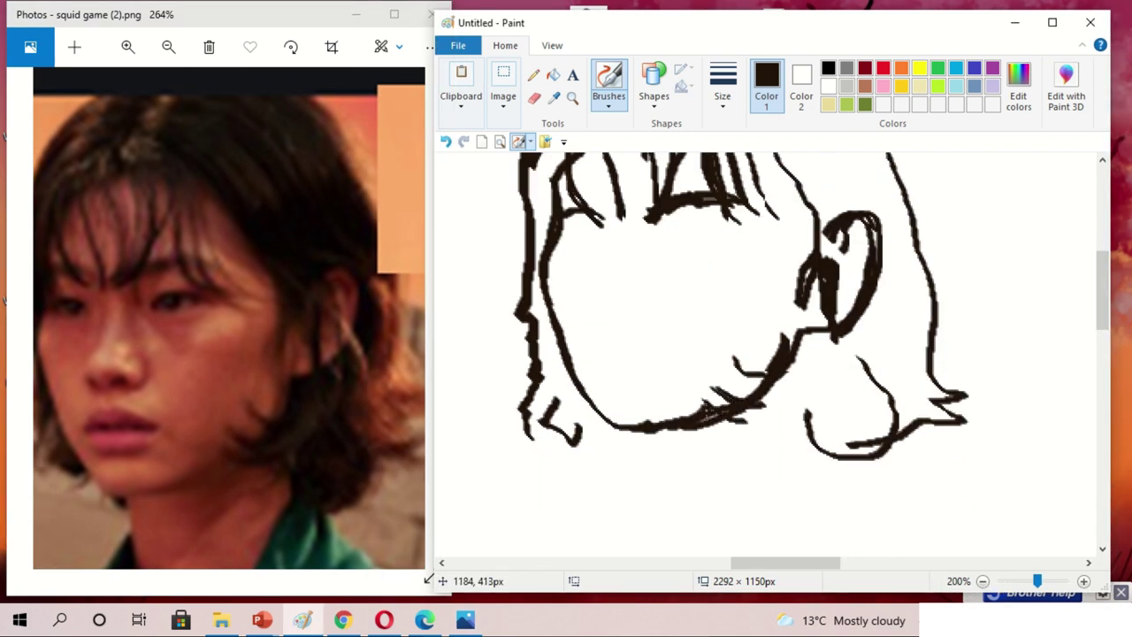
{"action": "left_click_drag", "start_coordinate": [708, 409], "coordinate": [830, 389]}
{"action": "left_click_drag", "start_coordinate": [783, 430], "coordinate": [761, 458]}
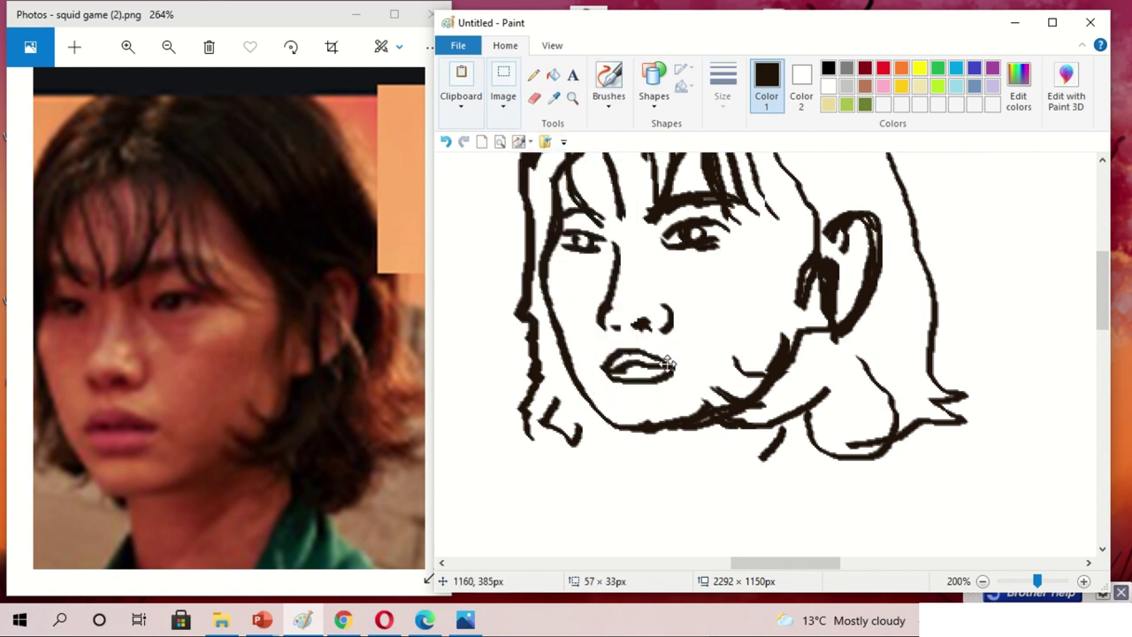
Mix orange-red, red and pink tones and shade the side of the nose and the area below the right eye.
{"action": "scroll", "coordinate": [983, 395], "scroll_direction": "down", "scroll_amount": 1}
{"action": "scroll", "coordinate": [974, 566], "scroll_direction": "up", "scroll_amount": 4}
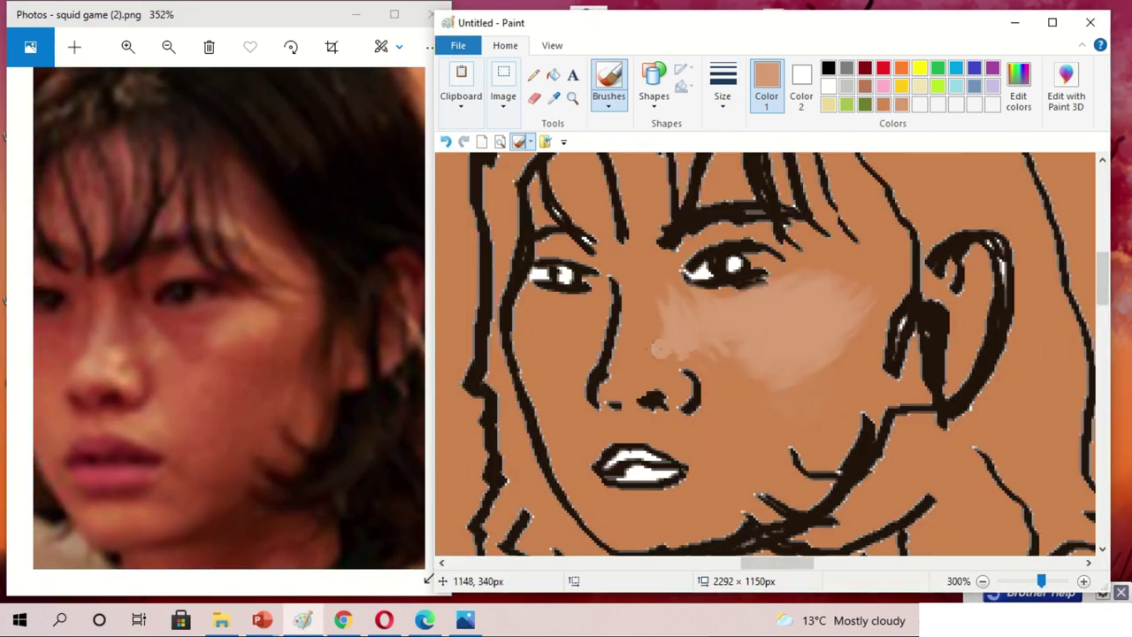
{"action": "left_click", "coordinate": [1019, 96]}
{"action": "left_click", "coordinate": [784, 239]}
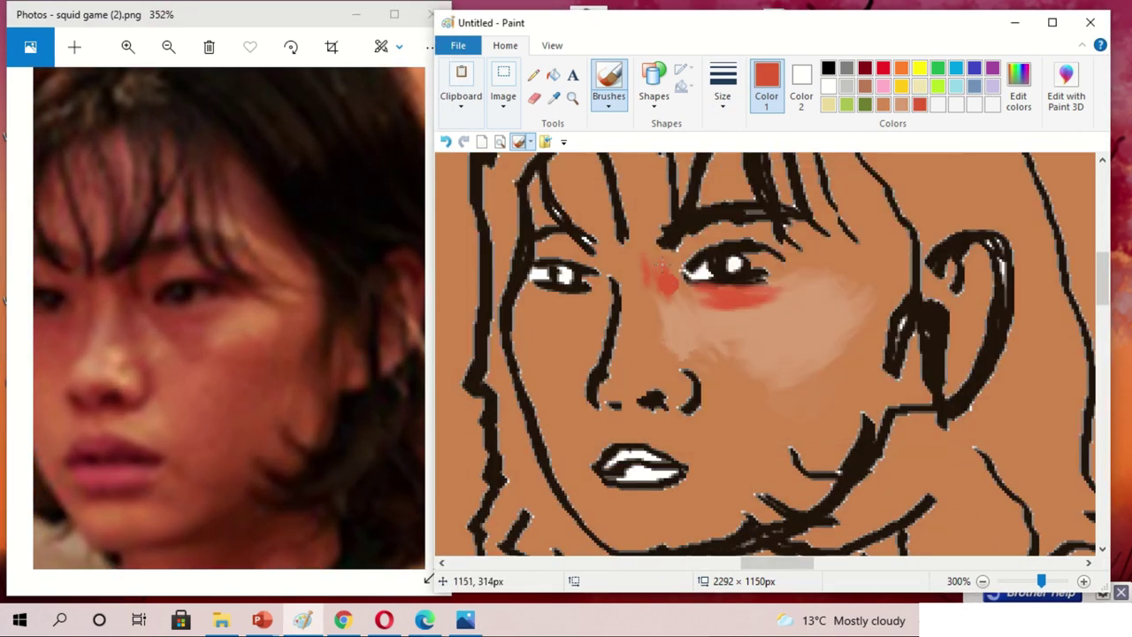
{"action": "left_click_drag", "start_coordinate": [682, 232], "coordinate": [650, 248]}
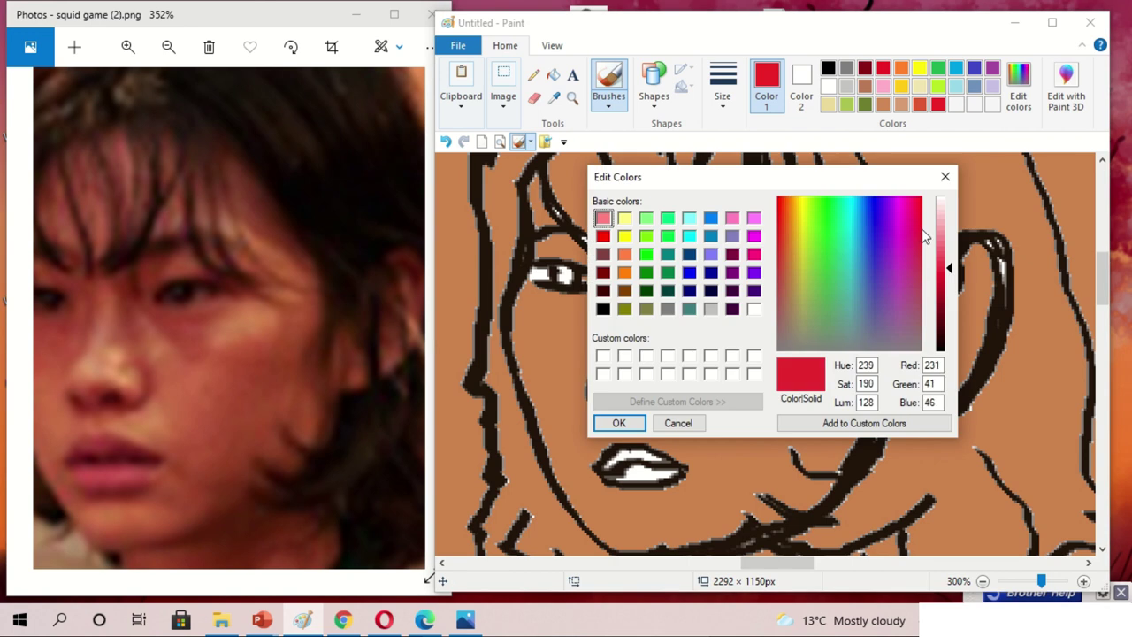
{"action": "left_click", "coordinate": [778, 239]}
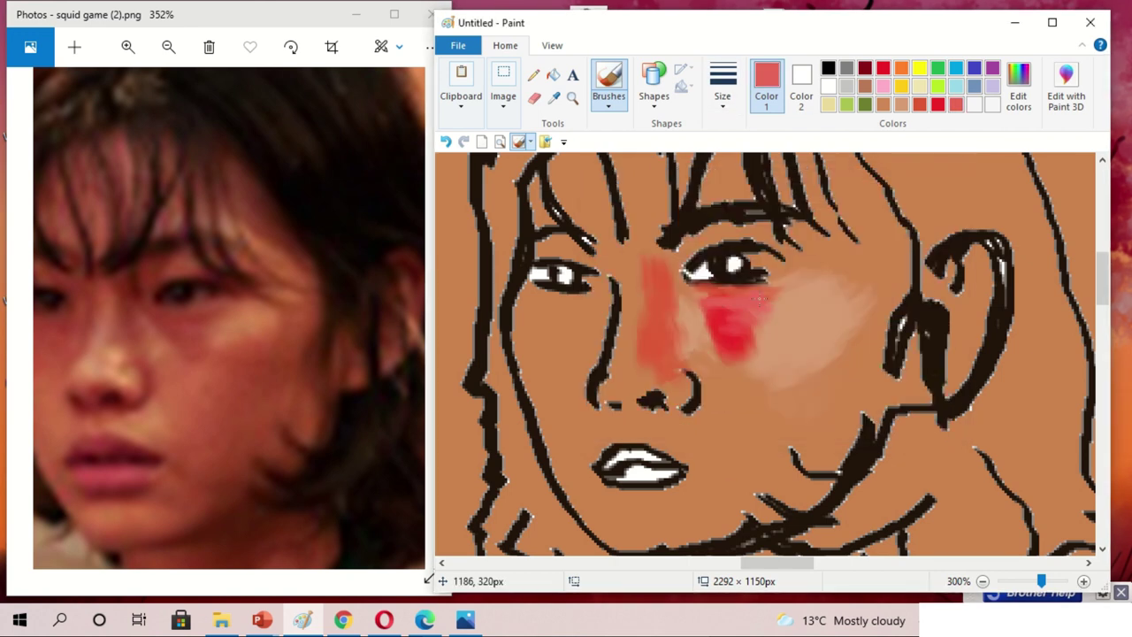
{"action": "left_click_drag", "start_coordinate": [747, 314], "coordinate": [699, 299]}
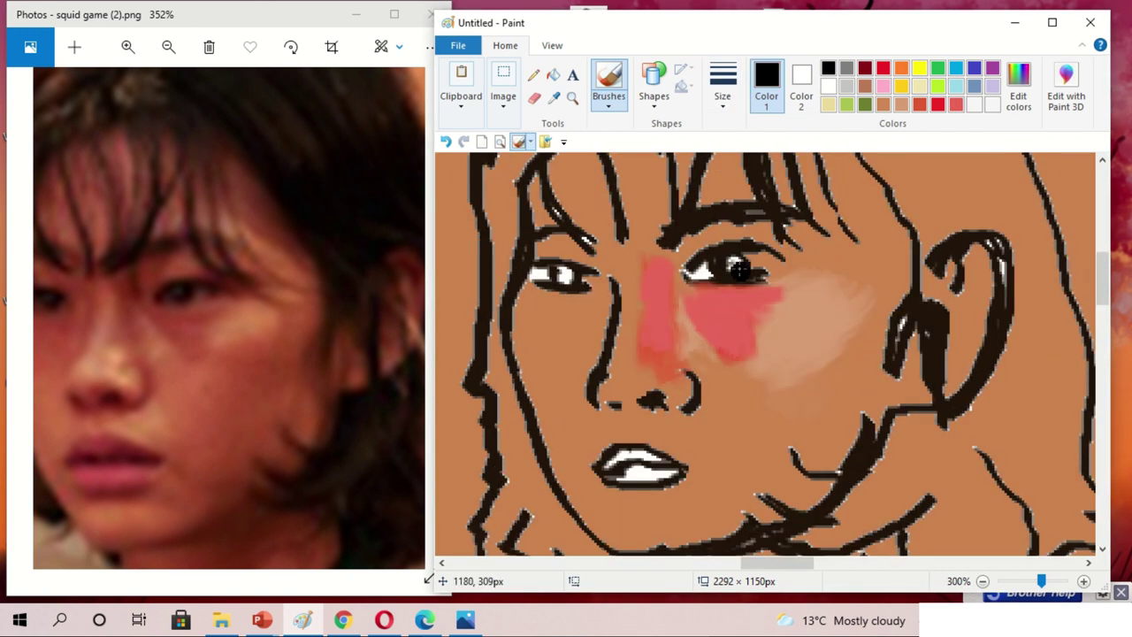
Darken the irises of both eyes with black and paint the left cheek orange-red.
{"action": "left_click", "coordinate": [723, 96]}
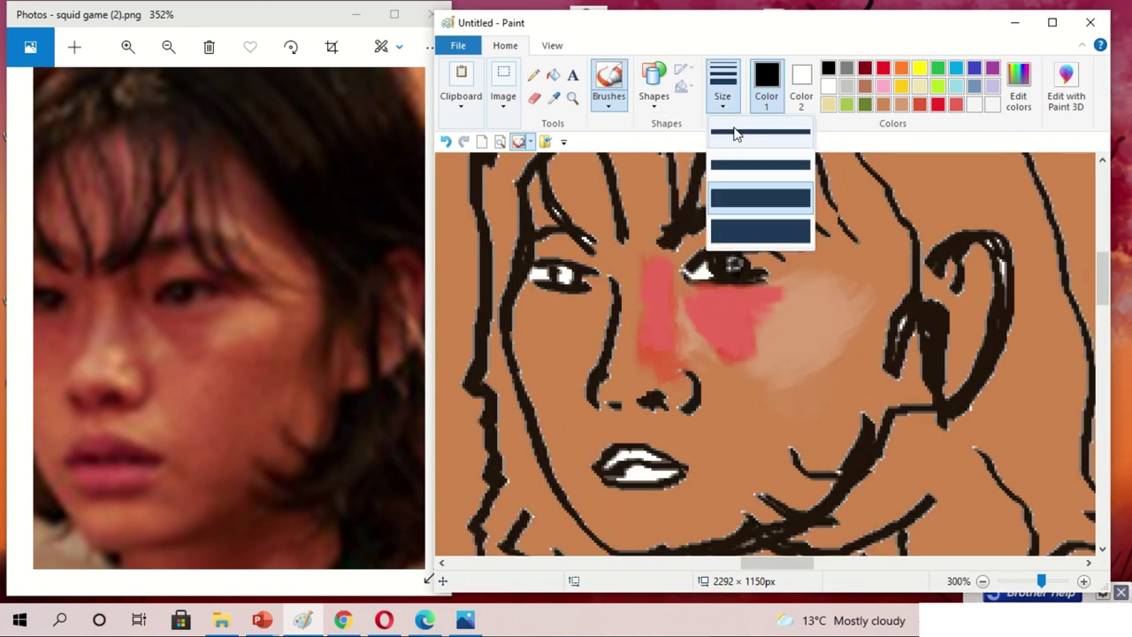
{"action": "left_click", "coordinate": [748, 232]}
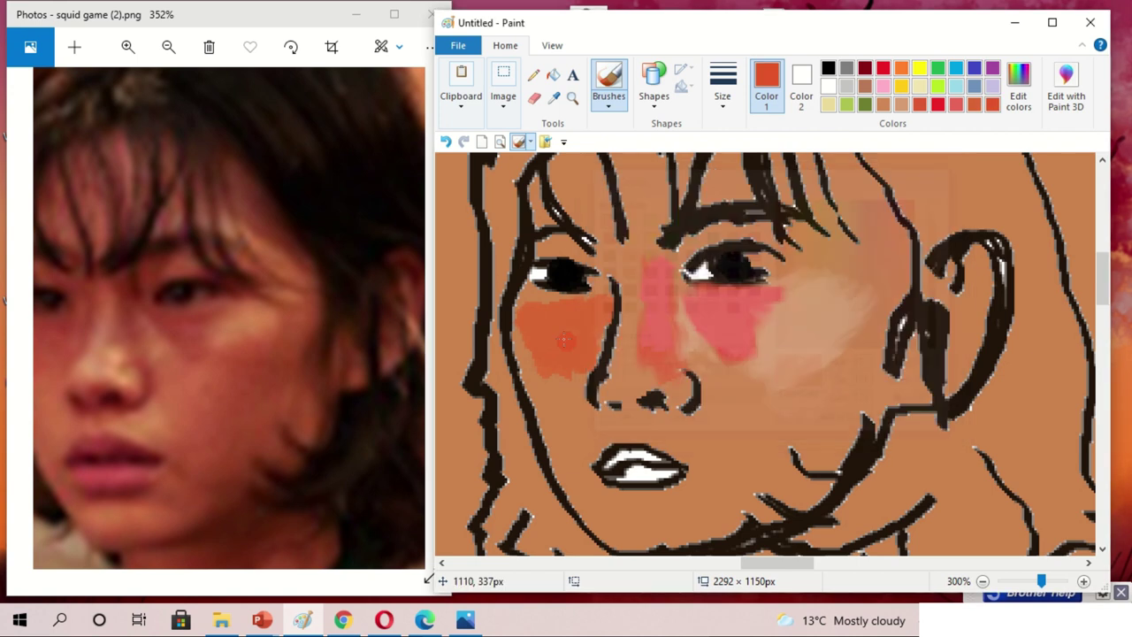
{"action": "left_click_drag", "start_coordinate": [540, 310], "coordinate": [566, 416]}
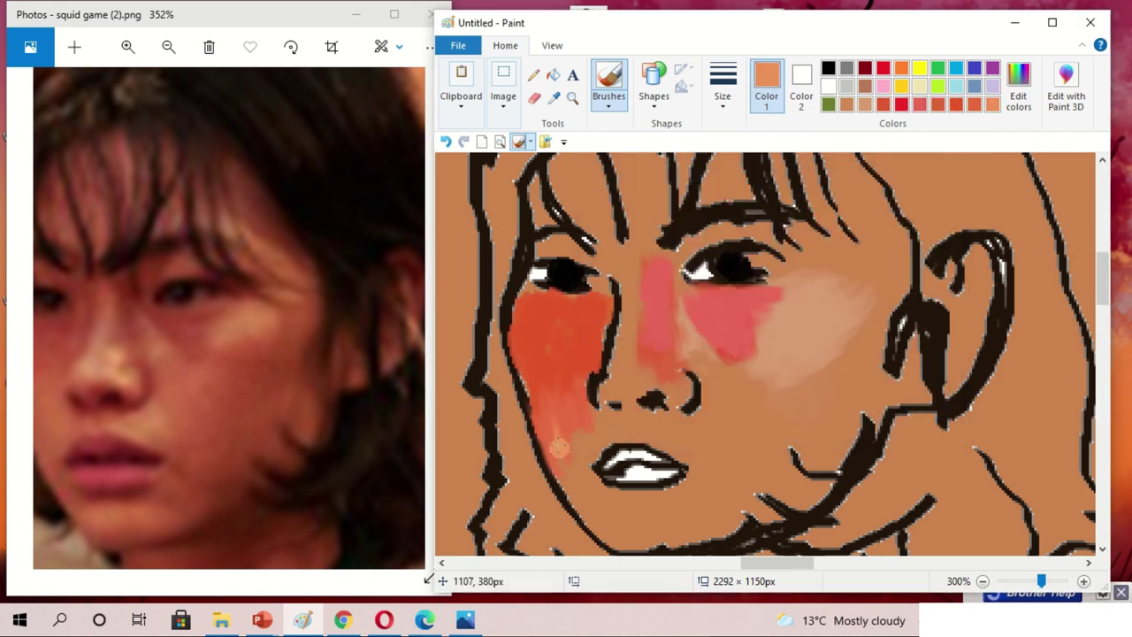
Blend light orange skin tone over the chin, the lower cheeks and the area around the nose.
{"action": "mouse_move", "coordinate": [555, 460]}
{"action": "left_mouse_down"}
{"action": "mouse_move", "coordinate": [548, 469]}
{"action": "mouse_move", "coordinate": [571, 442]}
{"action": "mouse_move", "coordinate": [594, 334]}
{"action": "mouse_move", "coordinate": [797, 407]}
{"action": "mouse_move", "coordinate": [691, 531]}
{"action": "left_mouse_up"}
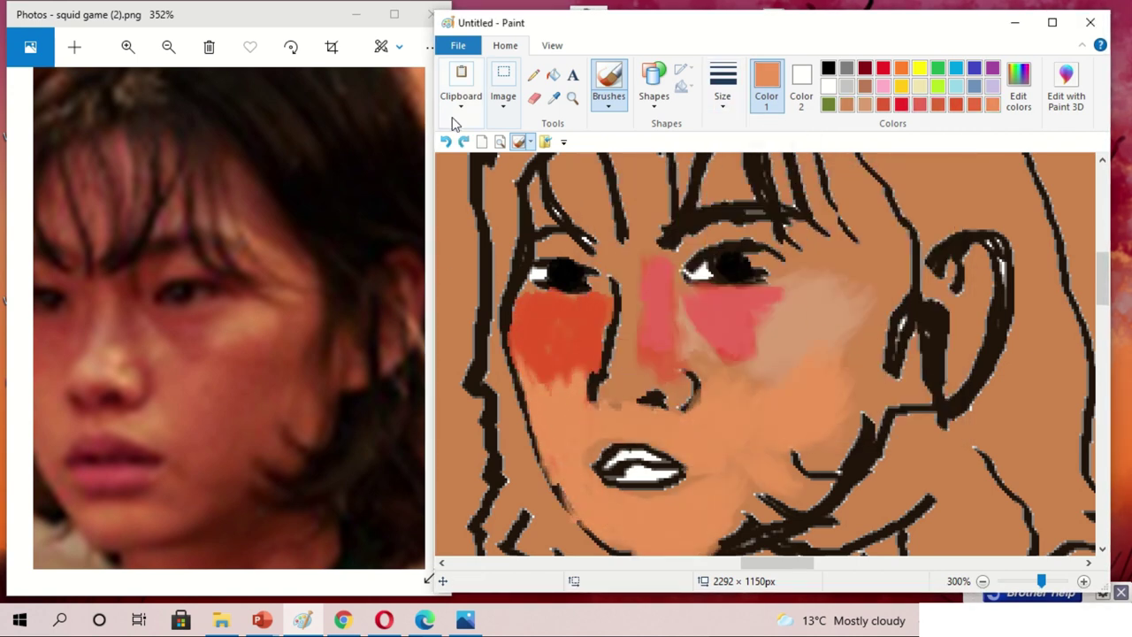
{"action": "left_click_drag", "start_coordinate": [619, 416], "coordinate": [660, 425]}
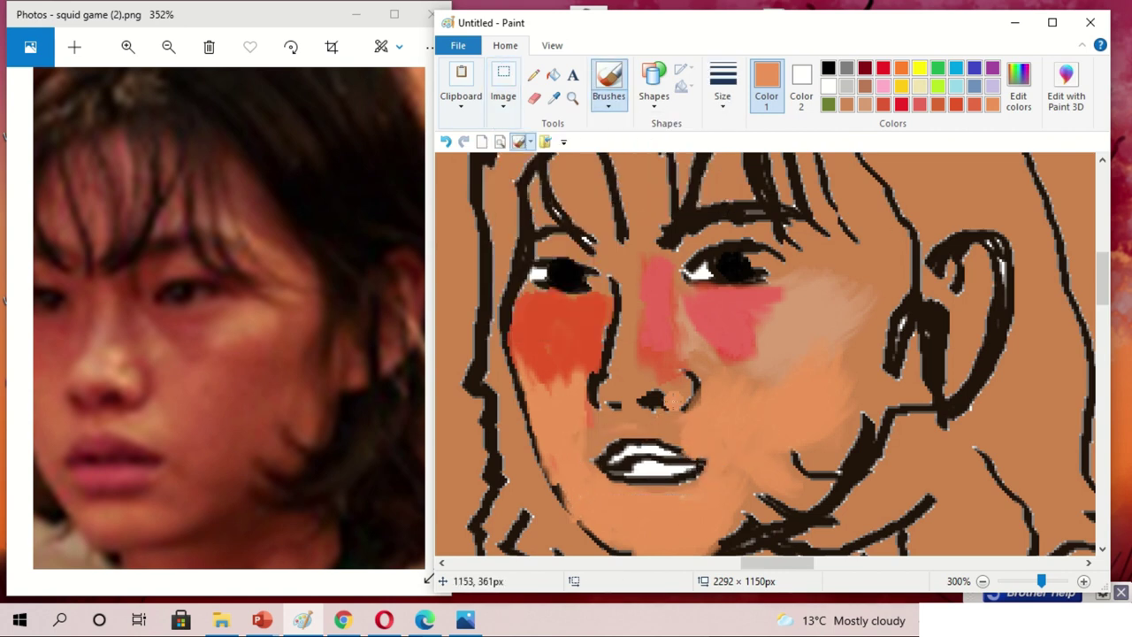
{"action": "left_click_drag", "start_coordinate": [591, 389], "coordinate": [588, 324]}
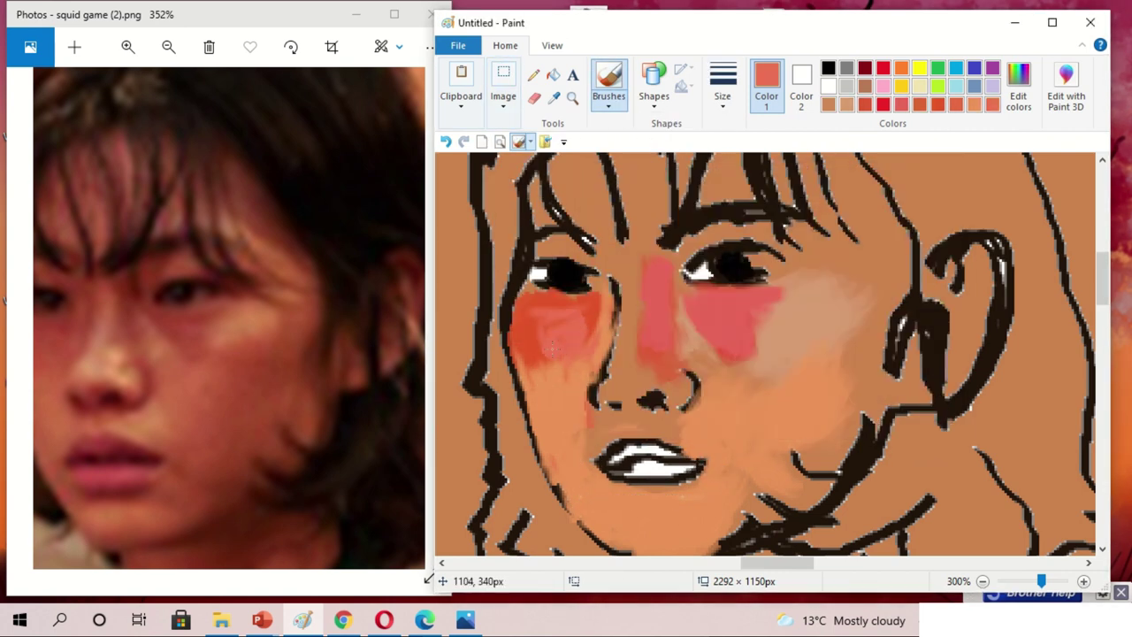
Cover the left cheek with salmon red and paint the forehead between the fringe strands reddish brown.
{"action": "left_click_drag", "start_coordinate": [542, 359], "coordinate": [554, 383]}
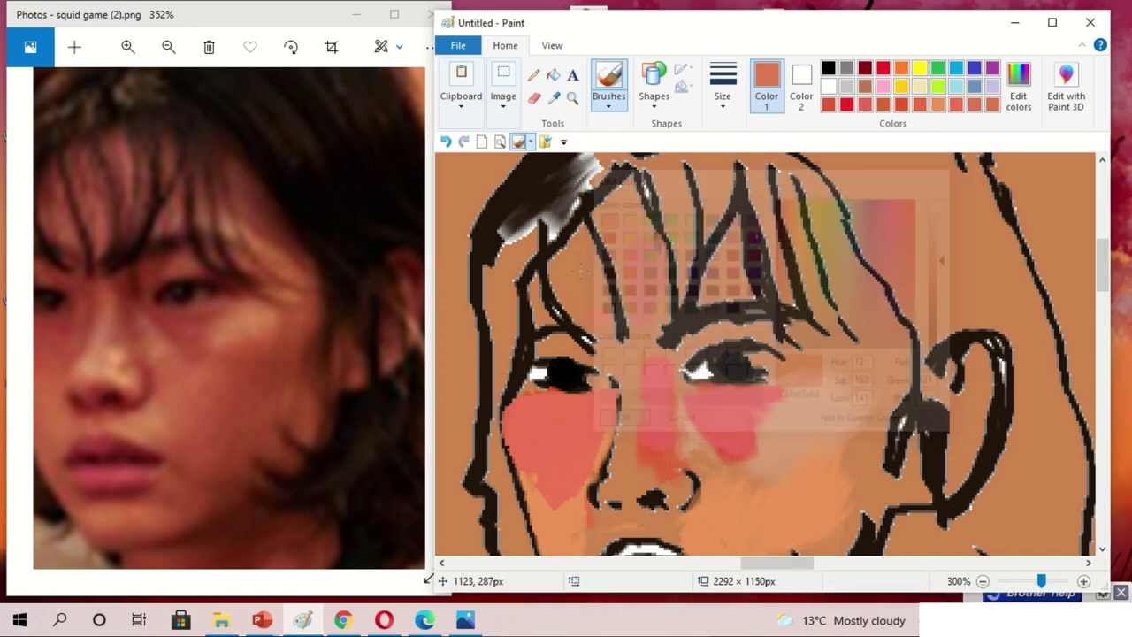
{"action": "left_click_drag", "start_coordinate": [539, 177], "coordinate": [664, 221]}
Paint the lips rose red with a darker line between them, using the zoomed-out reference photo.
{"action": "scroll", "coordinate": [1026, 336], "scroll_direction": "down", "scroll_amount": 2}
{"action": "left_click", "coordinate": [168, 47]}
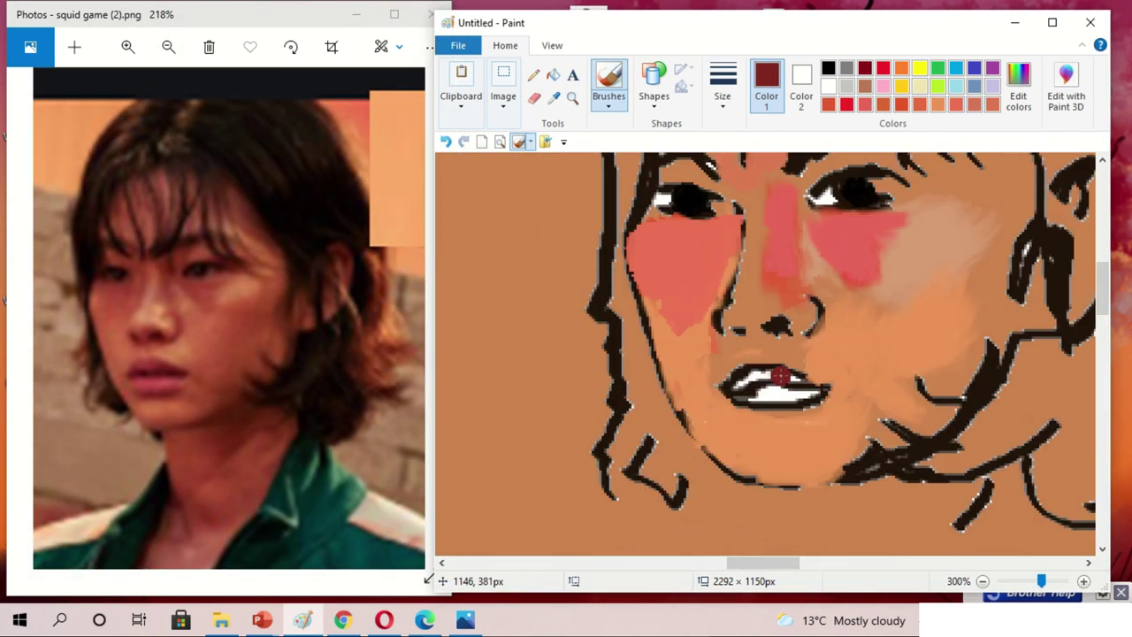
{"action": "scroll", "coordinate": [901, 333], "scroll_direction": "down", "scroll_amount": 2}
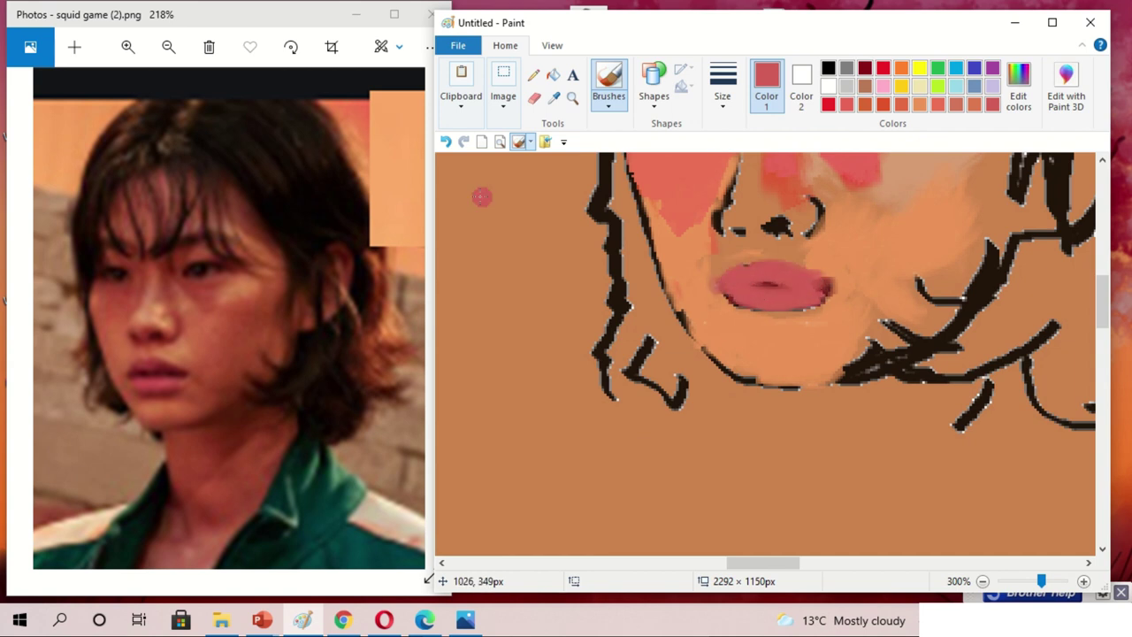
{"action": "left_click_drag", "start_coordinate": [836, 285], "coordinate": [739, 285]}
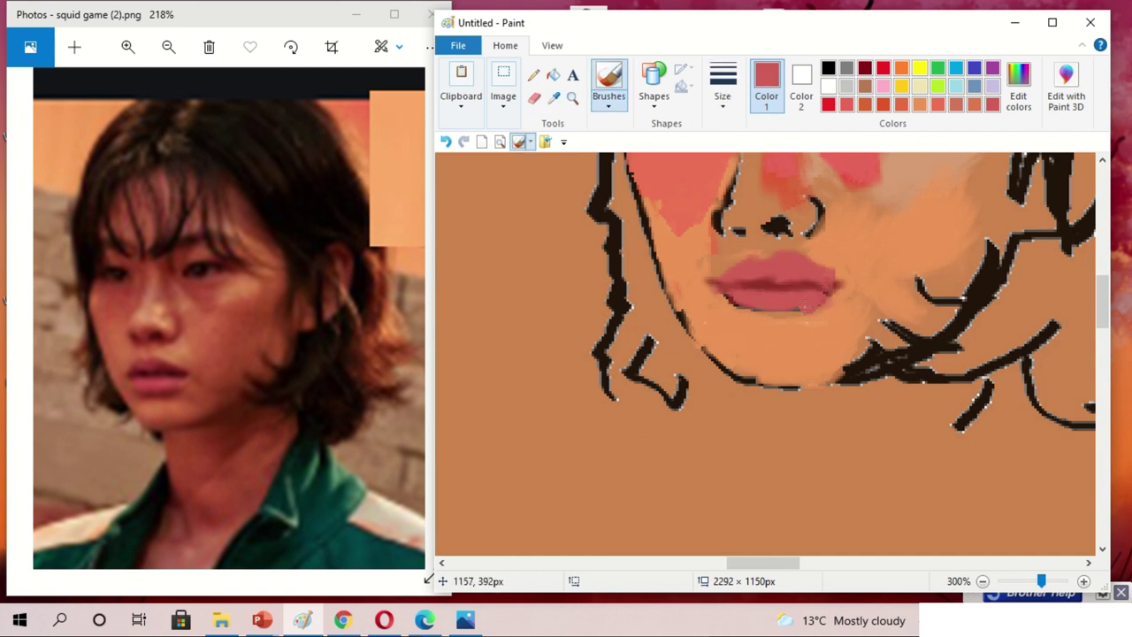
Paint the nose bridge and tip light orange and colour the nostrils dark reddish brown.
{"action": "scroll", "coordinate": [1091, 284], "scroll_direction": "up", "scroll_amount": 3}
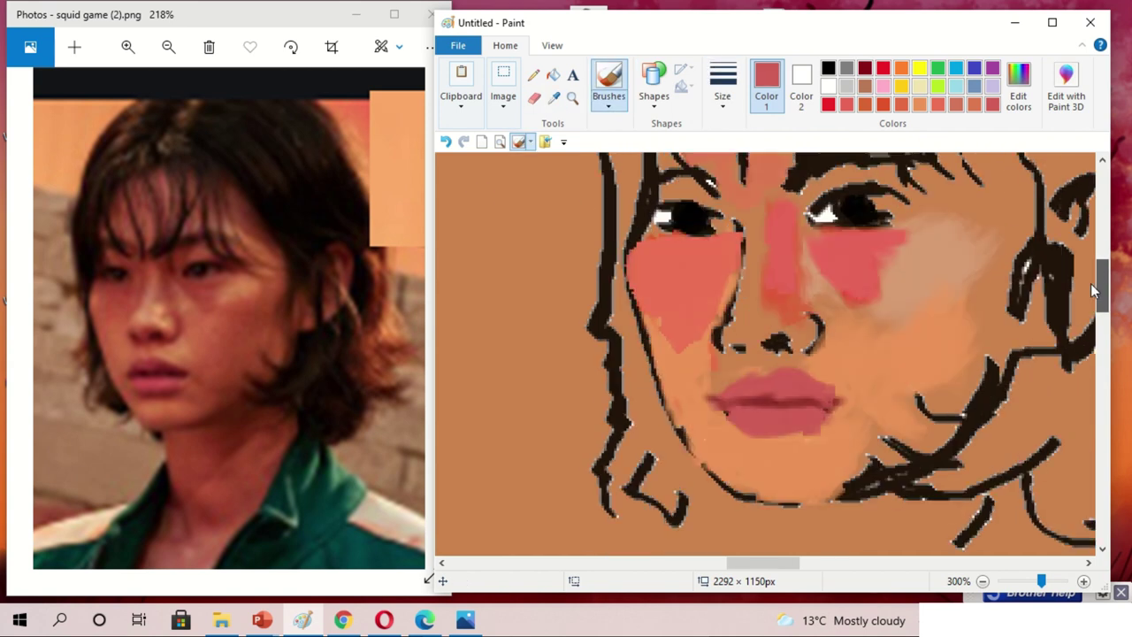
{"action": "mouse_move", "coordinate": [764, 320]}
{"action": "left_mouse_down"}
{"action": "mouse_move", "coordinate": [765, 202]}
{"action": "mouse_move", "coordinate": [748, 341]}
{"action": "left_mouse_up"}
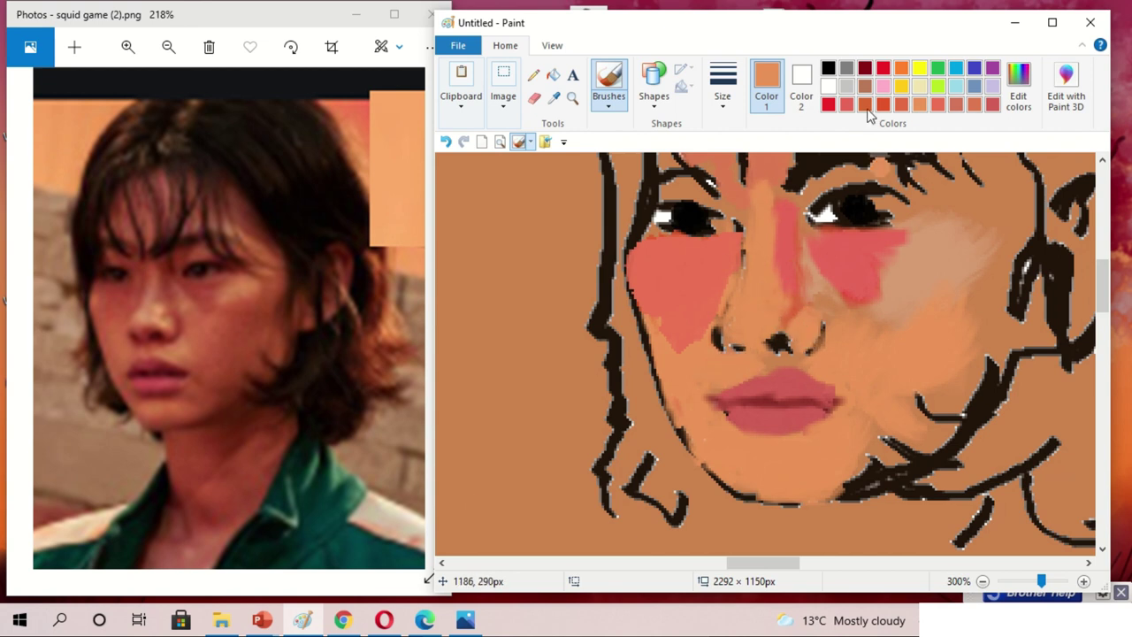
{"action": "key", "text": "alt+h"}
{"action": "key", "text": "e"}
{"action": "key", "text": "c"}
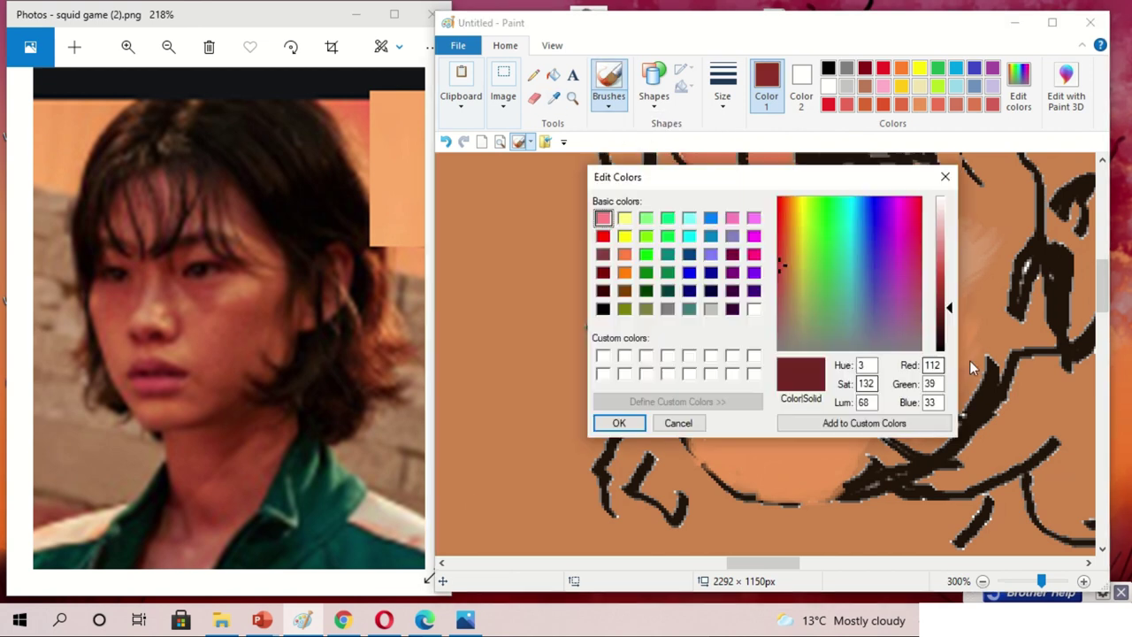
{"action": "left_click_drag", "start_coordinate": [790, 281], "coordinate": [799, 225]}
{"action": "key", "text": "Return"}
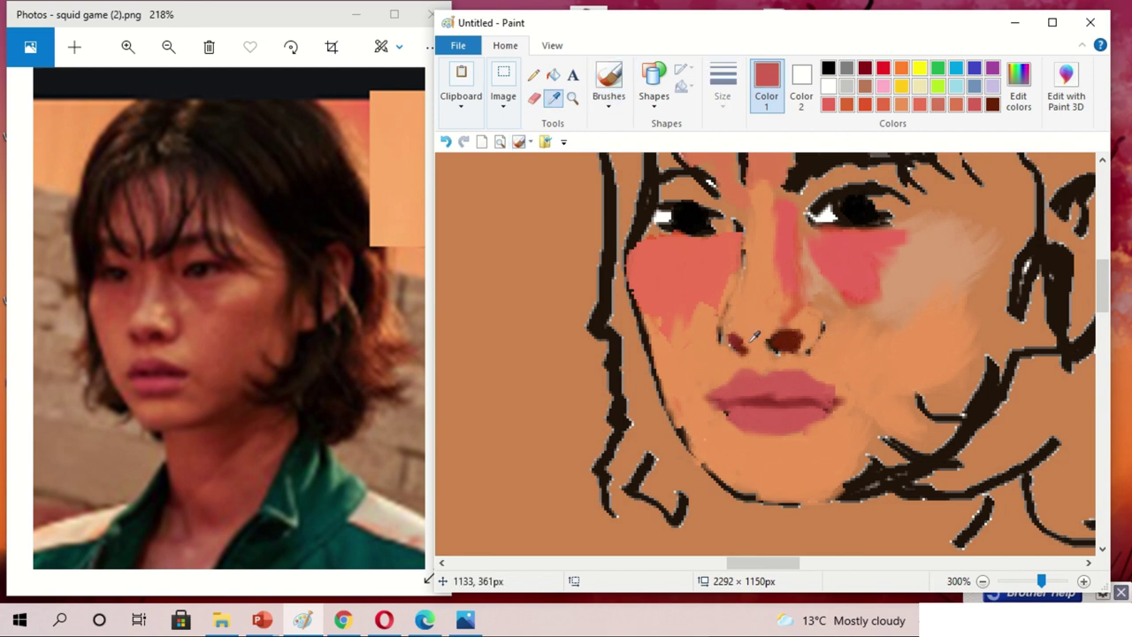
Sample skin tones from the portrait and repaint the patch below the right eye in orange-red.
{"action": "scroll", "coordinate": [779, 392], "scroll_direction": "up", "scroll_amount": 2}
{"action": "left_click", "coordinate": [555, 97]}
{"action": "left_click", "coordinate": [668, 281]}
{"action": "left_click", "coordinate": [555, 98]}
{"action": "left_click", "coordinate": [842, 318]}
{"action": "scroll", "coordinate": [867, 379], "scroll_direction": "down", "scroll_amount": 1, "text": "ctrl"}
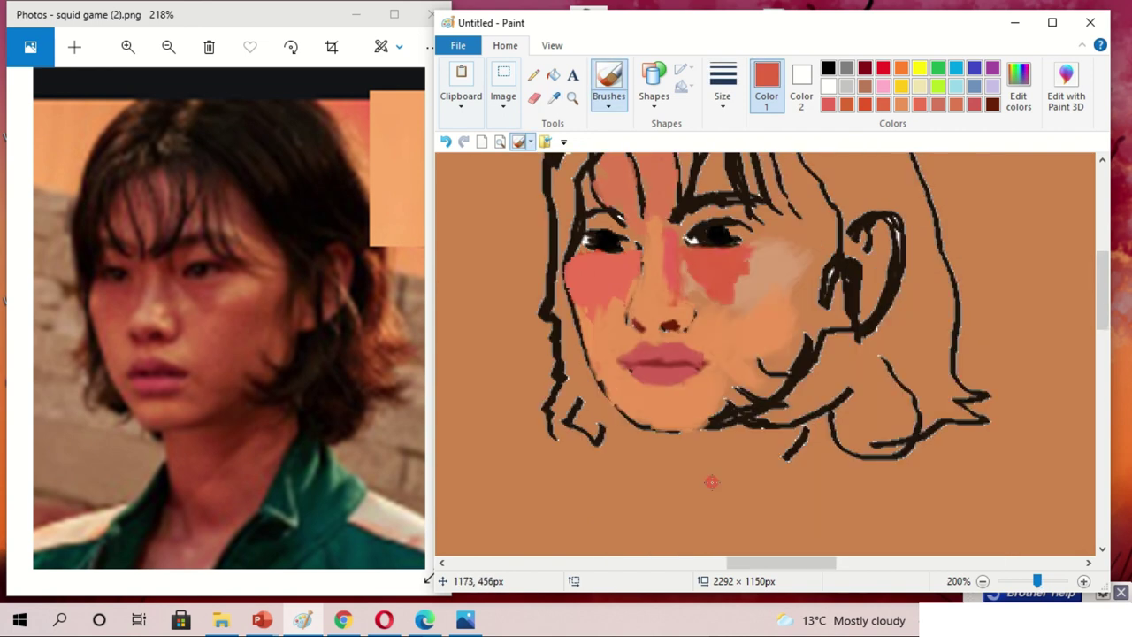
Fill the hair on the left side of the face with black brush strokes down to its ragged tips.
{"action": "left_click_drag", "start_coordinate": [556, 257], "coordinate": [566, 362]}
{"action": "mouse_move", "coordinate": [575, 328]}
{"action": "left_mouse_down"}
{"action": "mouse_move", "coordinate": [633, 447]}
{"action": "mouse_move", "coordinate": [602, 434]}
{"action": "left_mouse_up"}
{"action": "left_click_drag", "start_coordinate": [553, 389], "coordinate": [637, 447]}
{"action": "left_click_drag", "start_coordinate": [584, 319], "coordinate": [646, 442]}
{"action": "left_click_drag", "start_coordinate": [557, 354], "coordinate": [597, 442]}
{"action": "left_click_drag", "start_coordinate": [567, 159], "coordinate": [557, 248]}
Cover the crown and the hair around and below the ear with solid black strokes.
{"action": "scroll", "coordinate": [563, 155], "scroll_direction": "down", "scroll_amount": 1, "text": "ctrl"}
{"action": "mouse_move", "coordinate": [500, 363]}
{"action": "left_mouse_down"}
{"action": "mouse_move", "coordinate": [537, 322]}
{"action": "mouse_move", "coordinate": [591, 305]}
{"action": "left_mouse_up"}
{"action": "left_click_drag", "start_coordinate": [1104, 247], "coordinate": [1103, 299]}
{"action": "mouse_move", "coordinate": [598, 179]}
{"action": "left_mouse_down"}
{"action": "mouse_move", "coordinate": [663, 232]}
{"action": "mouse_move", "coordinate": [692, 314]}
{"action": "mouse_move", "coordinate": [655, 363]}
{"action": "mouse_move", "coordinate": [658, 332]}
{"action": "left_mouse_up"}
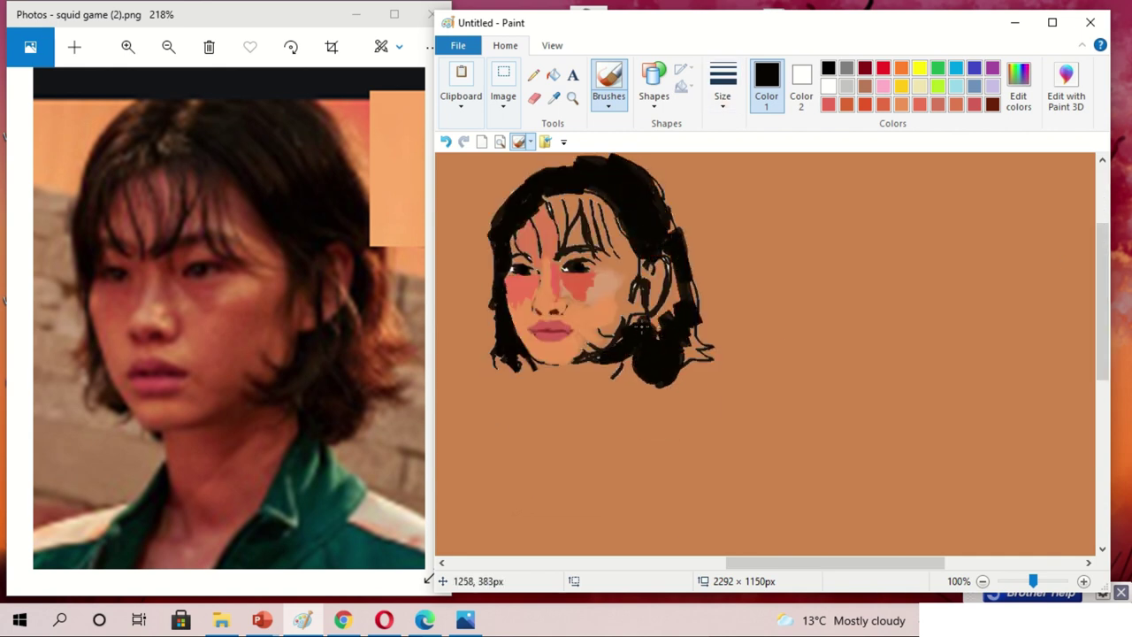
Shade around the left eye and along the side of the nose in dark red, and retouch that eye in black.
{"action": "scroll", "coordinate": [533, 432], "scroll_direction": "up", "scroll_amount": 1, "text": "ctrl"}
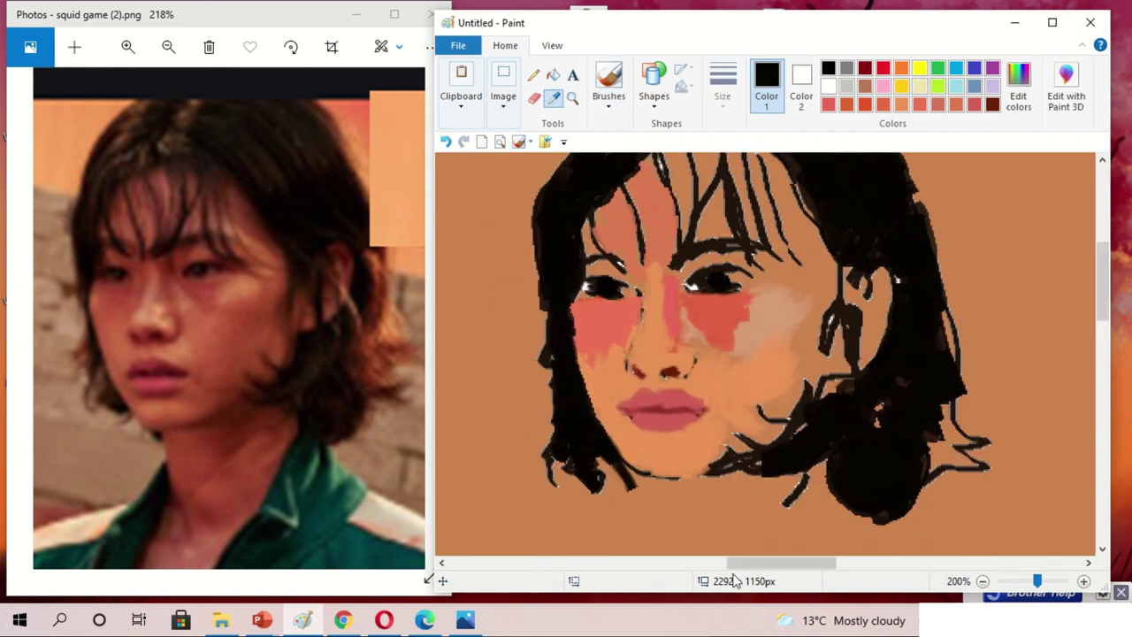
{"action": "left_click", "coordinate": [625, 335]}
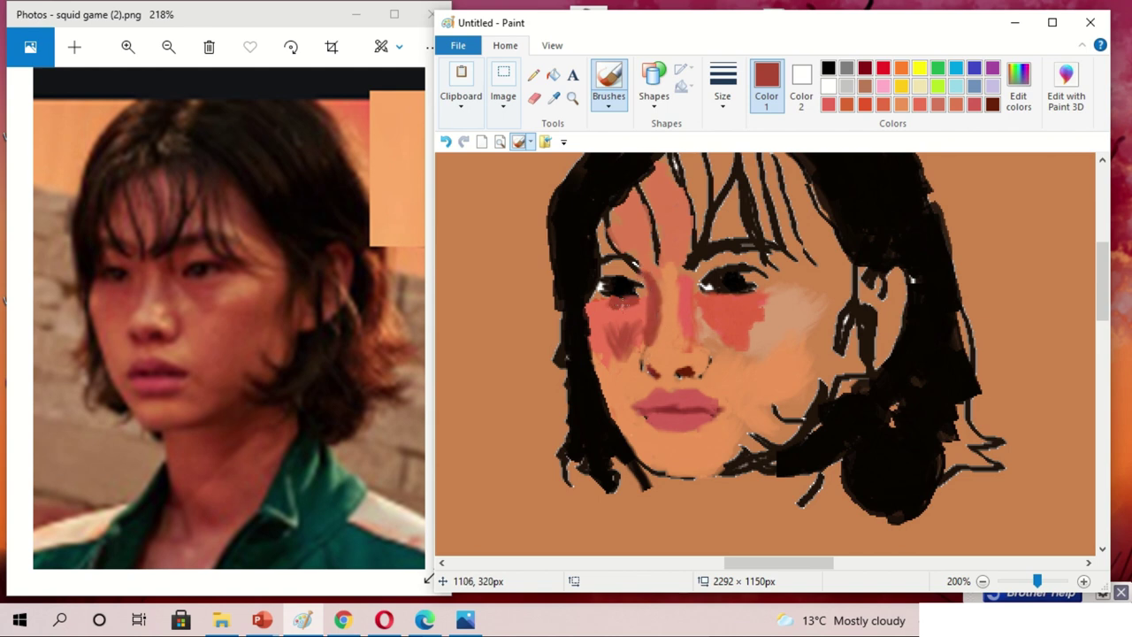
{"action": "left_click", "coordinate": [534, 75]}
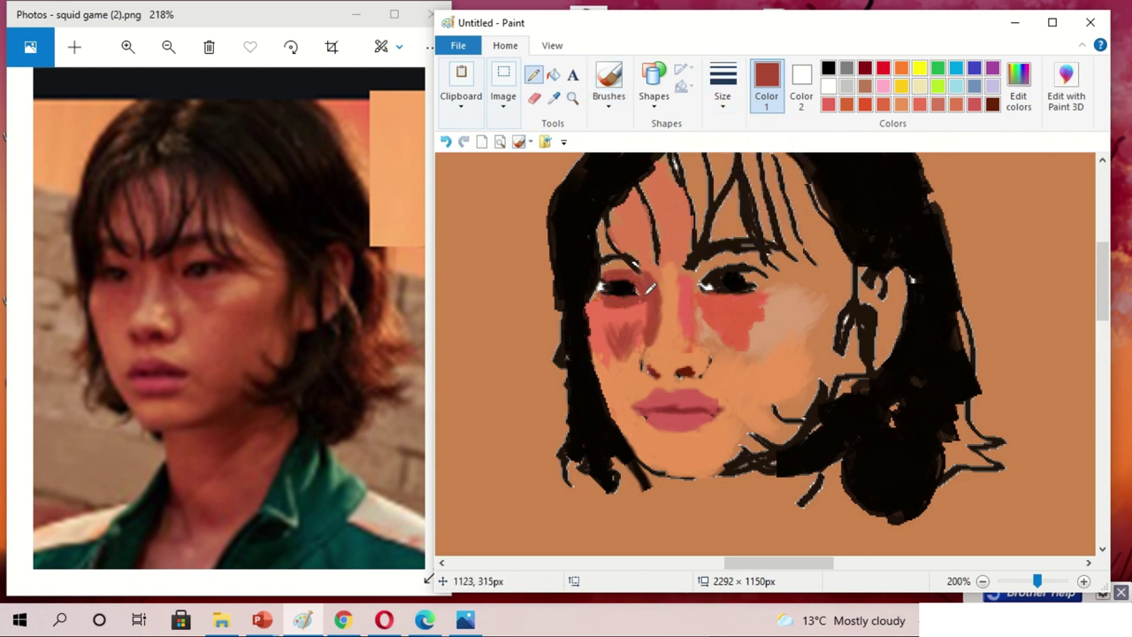
{"action": "left_click", "coordinate": [608, 80]}
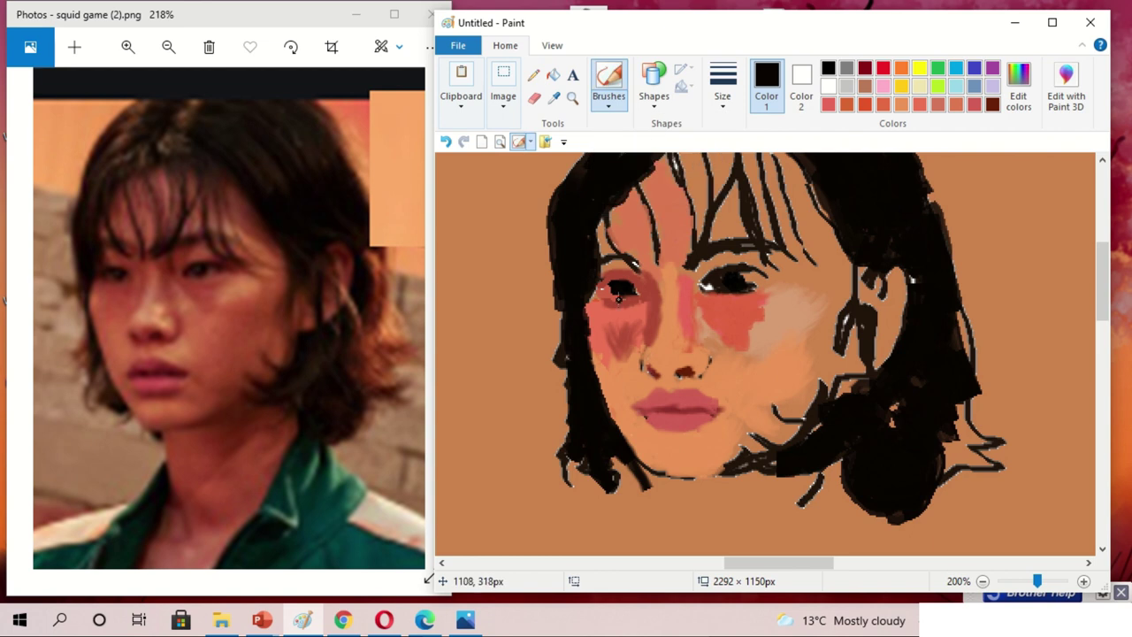
Mix custom skin and orange-red tones and repaint the cheek below the left eye with them.
{"action": "left_click", "coordinate": [1018, 88]}
{"action": "left_click", "coordinate": [611, 422]}
{"action": "scroll", "coordinate": [643, 198], "scroll_direction": "up", "scroll_amount": 3, "text": "ctrl"}
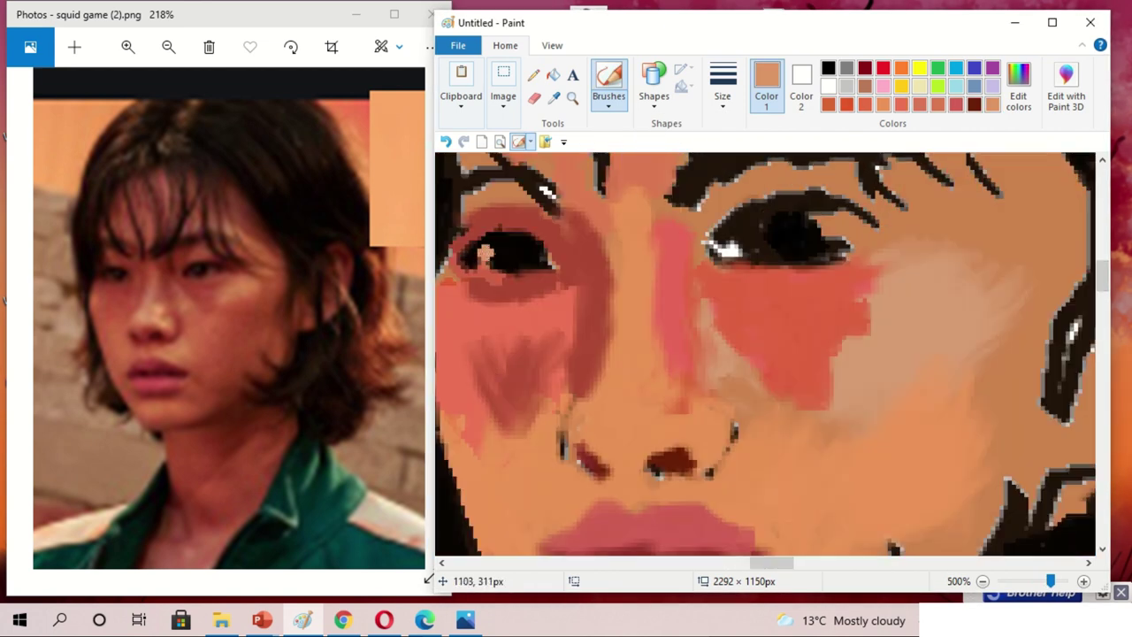
{"action": "mouse_move", "coordinate": [432, 263]}
{"action": "left_mouse_down"}
{"action": "mouse_move", "coordinate": [558, 266]}
{"action": "mouse_move", "coordinate": [567, 214]}
{"action": "mouse_move", "coordinate": [491, 316]}
{"action": "mouse_move", "coordinate": [513, 398]}
{"action": "left_mouse_up"}
{"action": "scroll", "coordinate": [670, 307], "scroll_direction": "down", "scroll_amount": 3, "text": "ctrl"}
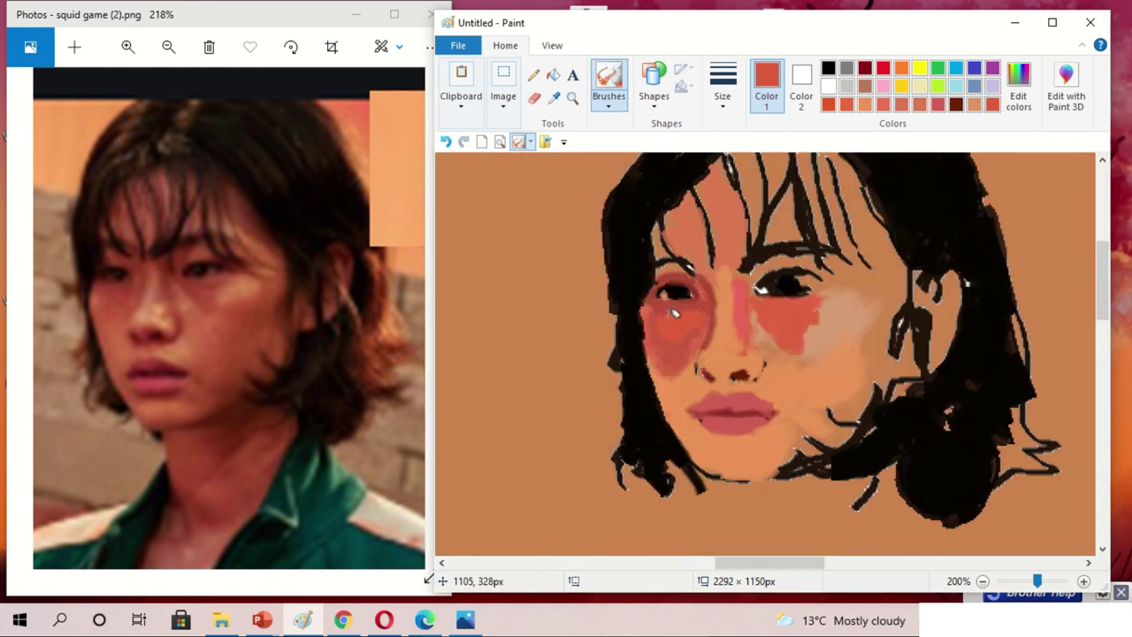
{"action": "left_click_drag", "start_coordinate": [653, 324], "coordinate": [670, 353]}
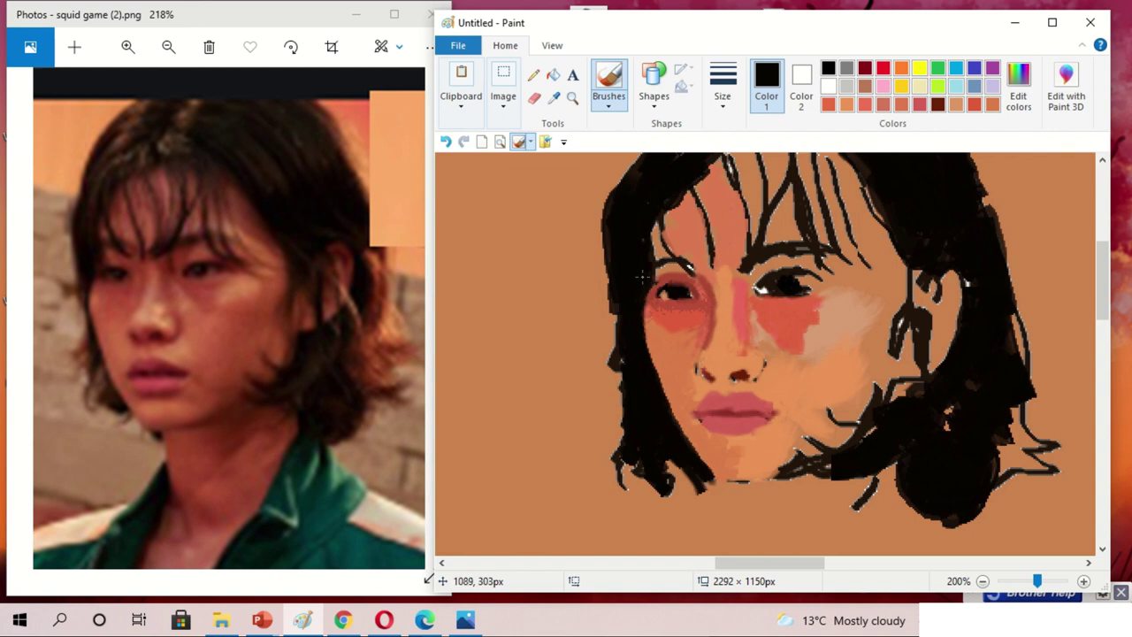
Select the nose area and shift it slightly up and left, and move the selected lips the same way.
{"action": "left_click", "coordinate": [503, 96]}
{"action": "left_click", "coordinate": [508, 177]}
{"action": "left_click", "coordinate": [518, 218]}
{"action": "left_click_drag", "start_coordinate": [699, 279], "coordinate": [770, 380]}
{"action": "left_click_drag", "start_coordinate": [734, 336], "coordinate": [725, 325]}
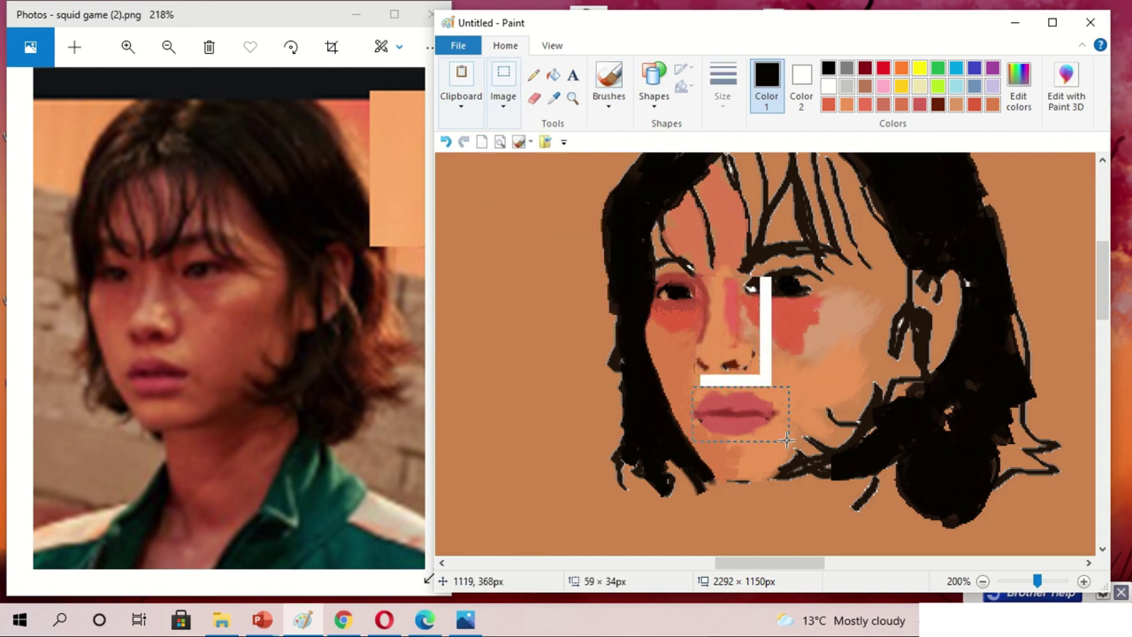
{"action": "left_click_drag", "start_coordinate": [692, 386], "coordinate": [789, 440]}
{"action": "left_click_drag", "start_coordinate": [759, 416], "coordinate": [750, 409]}
Sample a reddish tone and shade along the chin and the lower edge of the jaw.
{"action": "left_click", "coordinate": [554, 98]}
{"action": "left_click", "coordinate": [750, 409]}
{"action": "left_click_drag", "start_coordinate": [708, 467], "coordinate": [778, 453]}
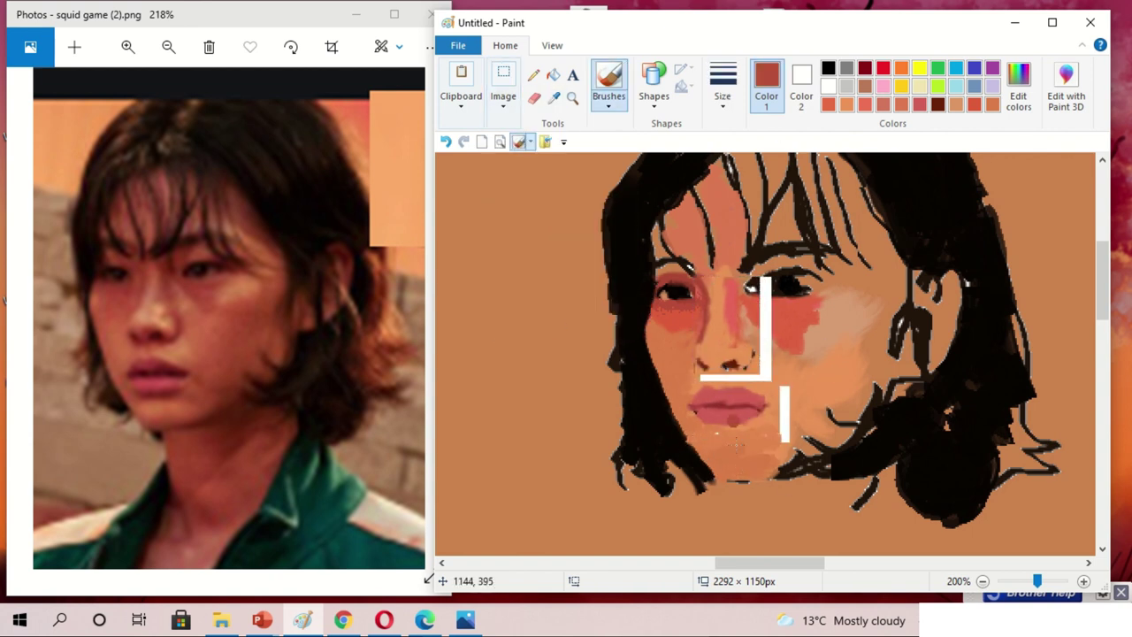
{"action": "left_click_drag", "start_coordinate": [708, 469], "coordinate": [831, 442]}
Sample surrounding tones to trim the outer edge of the left hair and cover the white gaps around the mouth.
{"action": "left_click", "coordinate": [553, 98]}
{"action": "left_click", "coordinate": [588, 301]}
{"action": "mouse_move", "coordinate": [708, 478]}
{"action": "left_mouse_down"}
{"action": "mouse_move", "coordinate": [620, 398]}
{"action": "mouse_move", "coordinate": [624, 319]}
{"action": "mouse_move", "coordinate": [604, 237]}
{"action": "left_mouse_up"}
{"action": "left_click_drag", "start_coordinate": [660, 495], "coordinate": [646, 469]}
{"action": "left_click_drag", "start_coordinate": [784, 390], "coordinate": [703, 429]}
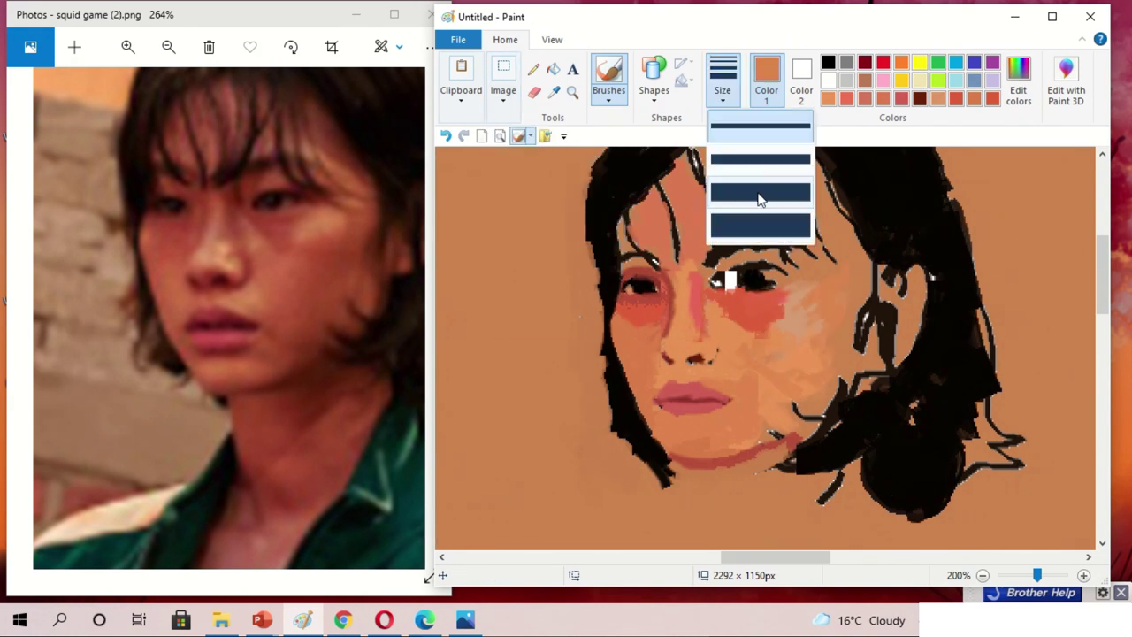
Change the brush and blend the pale and red patches below the right eye into the cheek's skin tone.
{"action": "left_click", "coordinate": [608, 96]}
{"action": "left_click", "coordinate": [609, 157]}
{"action": "left_click", "coordinate": [608, 88]}
{"action": "left_click", "coordinate": [683, 393]}
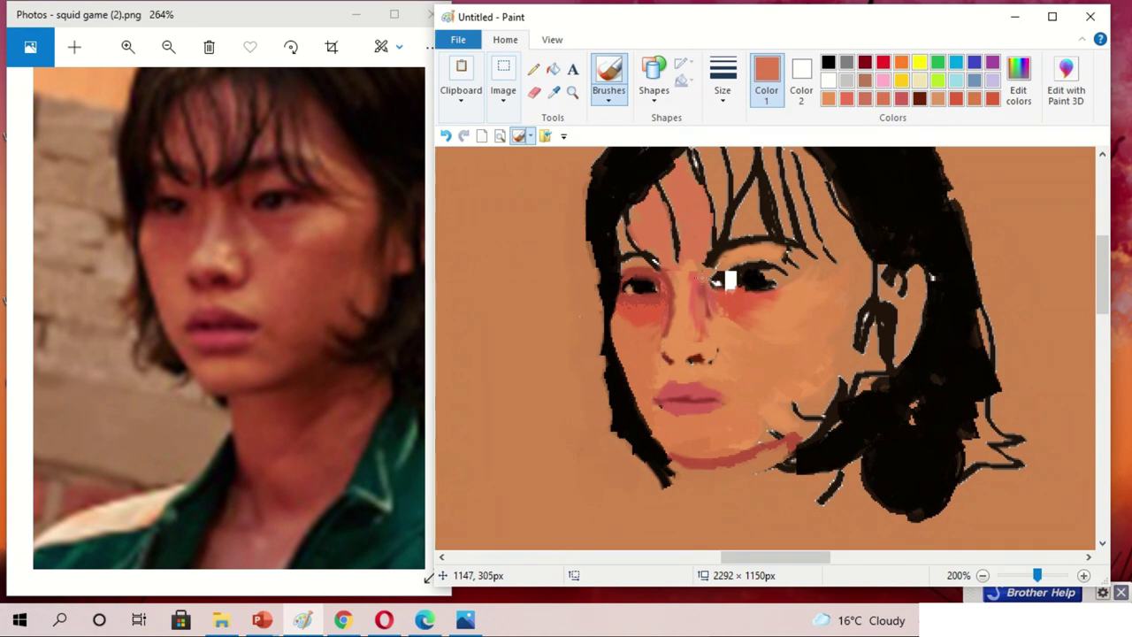
Mix a custom brown and shade the side of the nose bridge beside the right eye.
{"action": "left_click", "coordinate": [1019, 89]}
{"action": "left_click", "coordinate": [610, 415]}
{"action": "left_click_drag", "start_coordinate": [697, 265], "coordinate": [699, 326]}
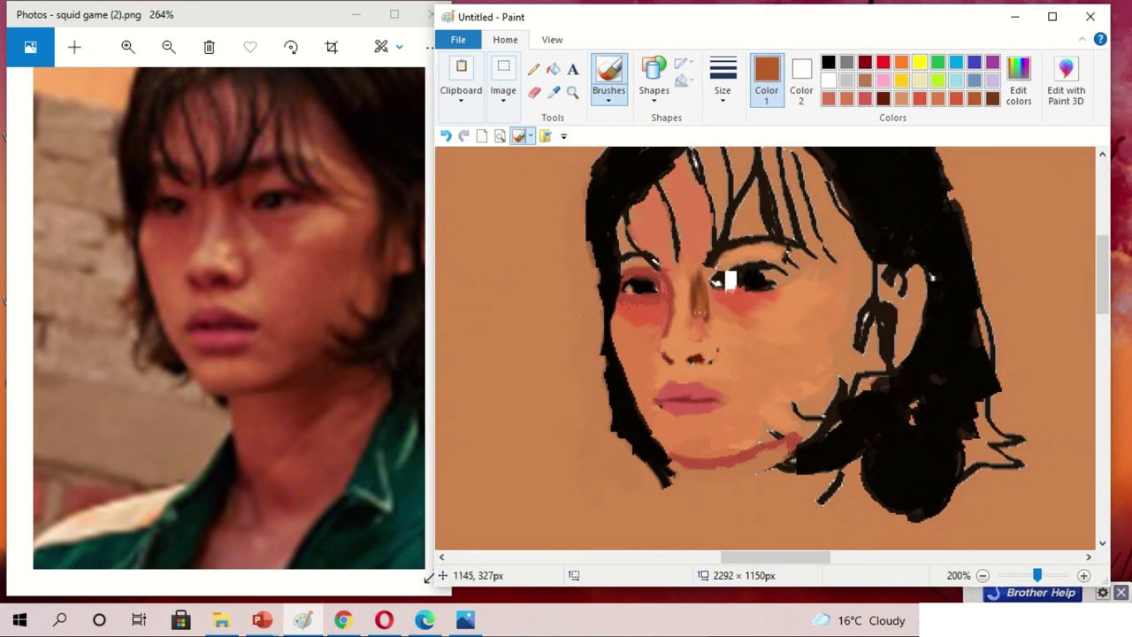
{"action": "left_click_drag", "start_coordinate": [703, 267], "coordinate": [705, 328]}
Mix a reddish brown to cover the white gap at the right eye's inner corner, and retouch the outer corner.
{"action": "left_click", "coordinate": [1019, 88]}
{"action": "left_click", "coordinate": [609, 415]}
{"action": "left_click", "coordinate": [727, 279]}
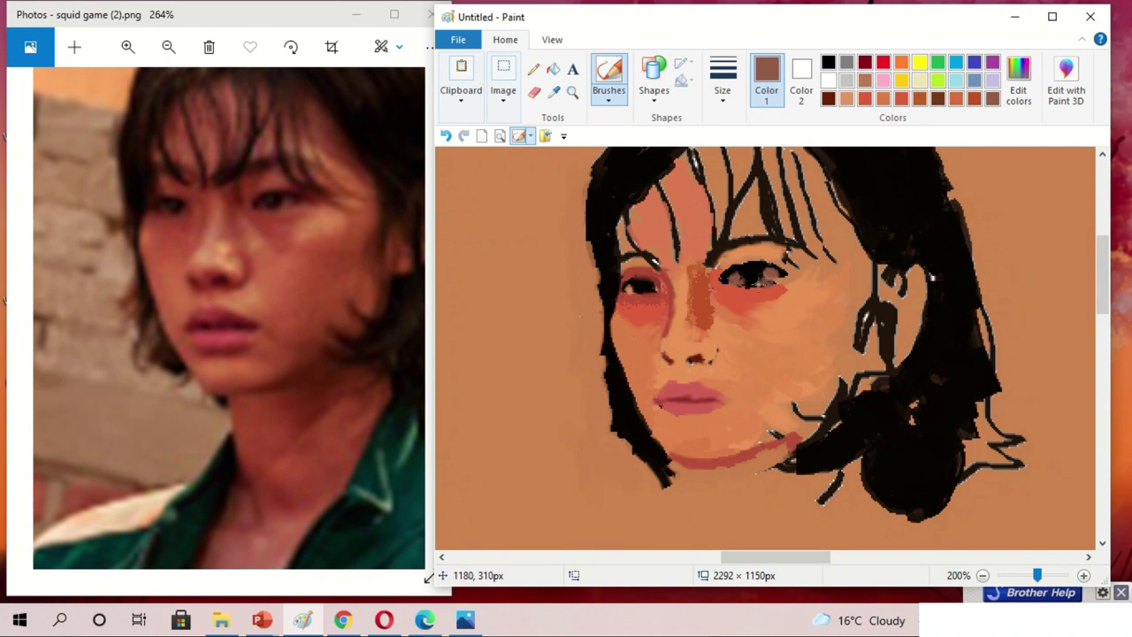
{"action": "left_click", "coordinate": [553, 92]}
{"action": "left_click", "coordinate": [767, 270]}
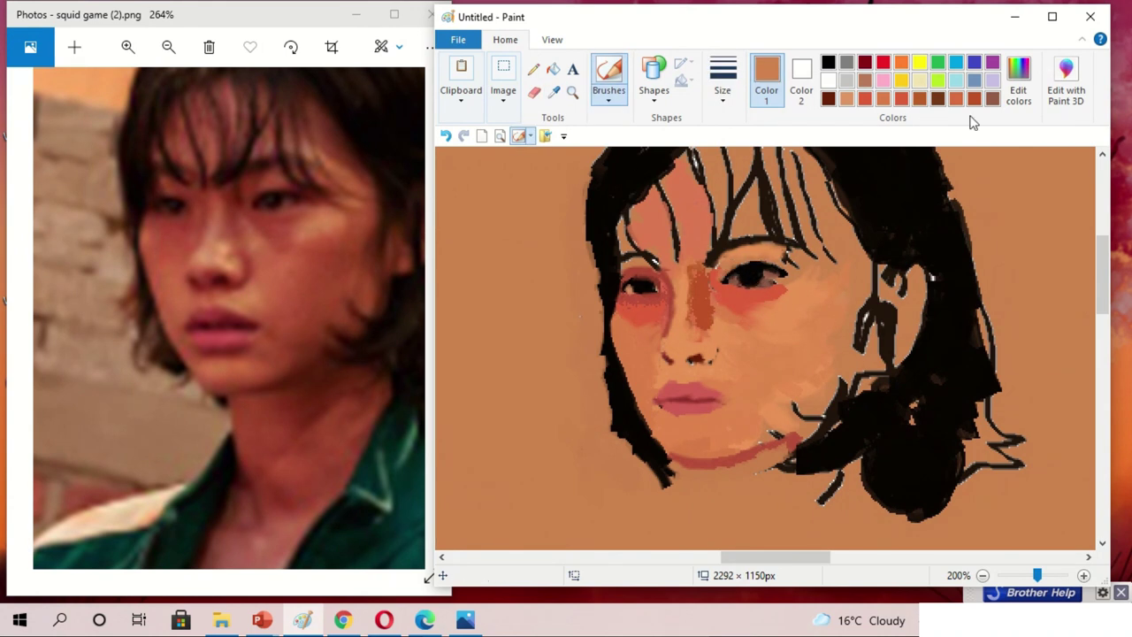
Mix orange and dark red tones and shade the lid and outer corner of the right eye.
{"action": "left_click", "coordinate": [1018, 88]}
{"action": "left_click", "coordinate": [609, 415]}
{"action": "left_click", "coordinate": [554, 92]}
{"action": "left_click", "coordinate": [770, 270]}
{"action": "left_click", "coordinate": [1018, 89]}
{"action": "left_click", "coordinate": [610, 415]}
{"action": "left_click", "coordinate": [771, 263]}
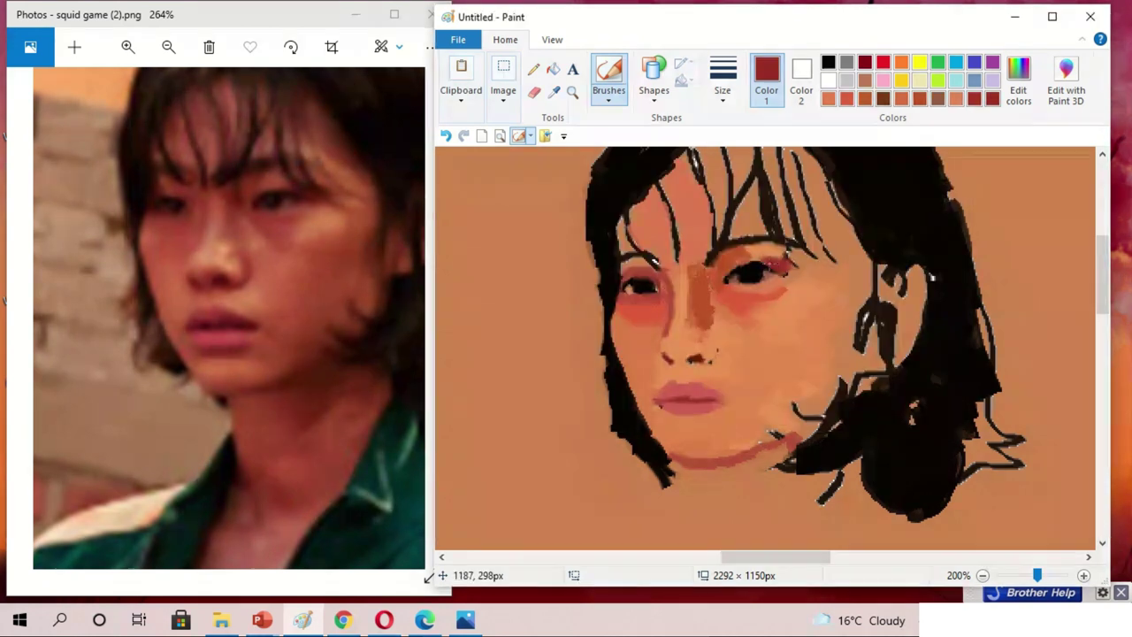
Change the brush size, deepen the nose bridge shadow in reddish brown and sample the cheek tone beside the nose.
{"action": "left_click", "coordinate": [723, 89]}
{"action": "left_click", "coordinate": [740, 156]}
{"action": "left_click", "coordinate": [1019, 88]}
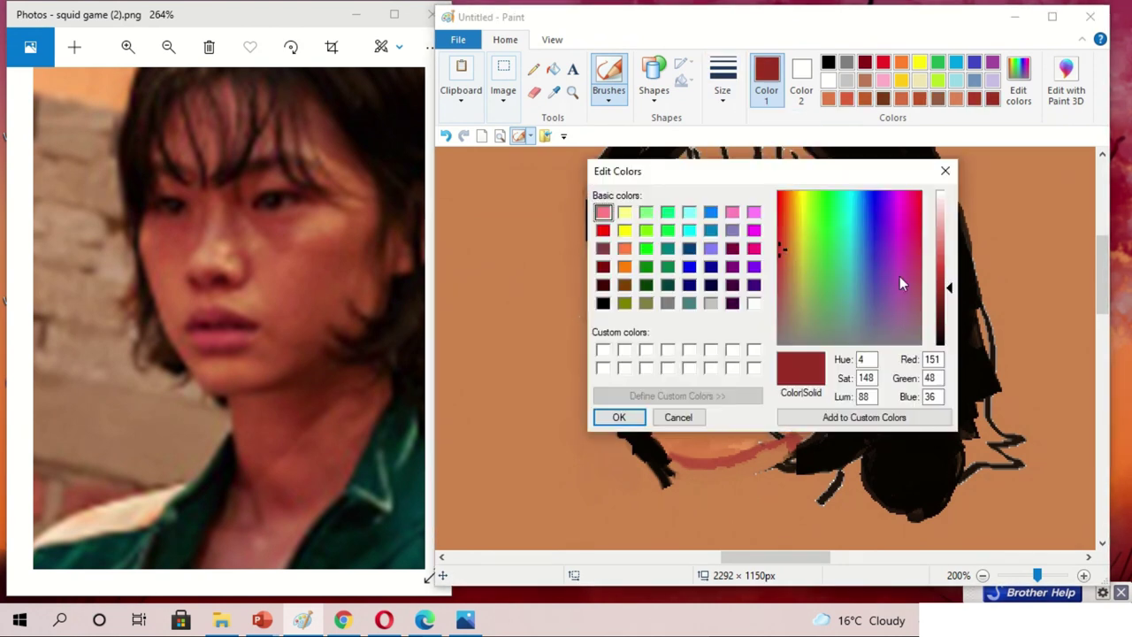
{"action": "left_click", "coordinate": [609, 415]}
{"action": "left_click", "coordinate": [554, 91]}
{"action": "left_click", "coordinate": [728, 325]}
Mix light salmon-pink tones and paint highlights down the bridge and tip of the nose.
{"action": "left_click", "coordinate": [1018, 88]}
{"action": "left_click", "coordinate": [784, 220]}
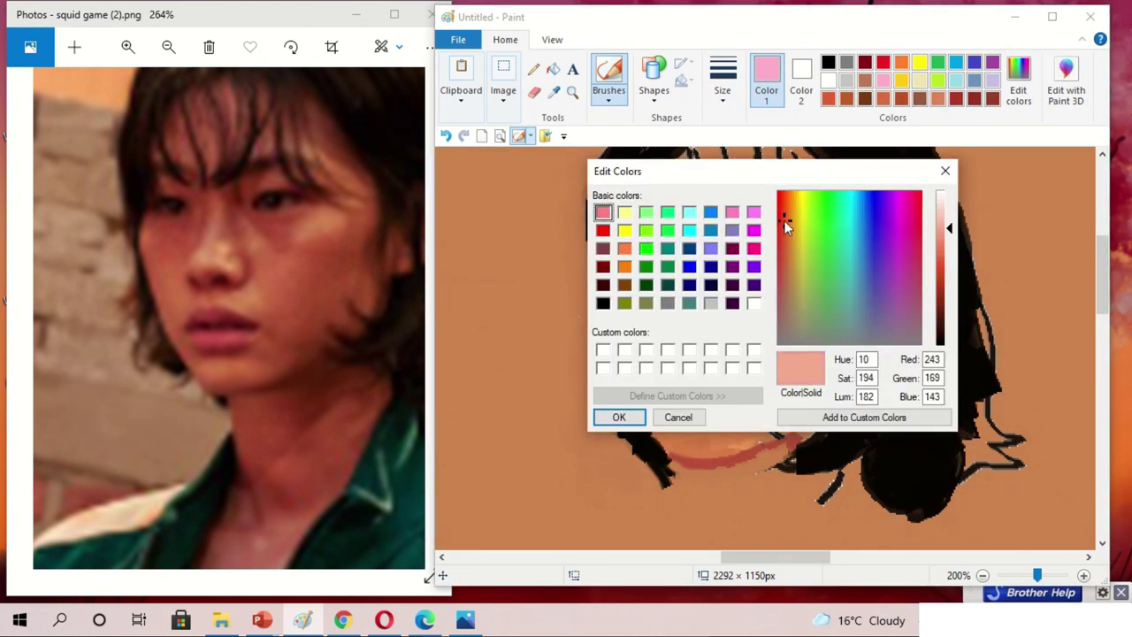
{"action": "left_click", "coordinate": [611, 416]}
{"action": "left_click_drag", "start_coordinate": [686, 265], "coordinate": [665, 345]}
{"action": "left_click", "coordinate": [1018, 88]}
{"action": "left_click", "coordinate": [787, 240]}
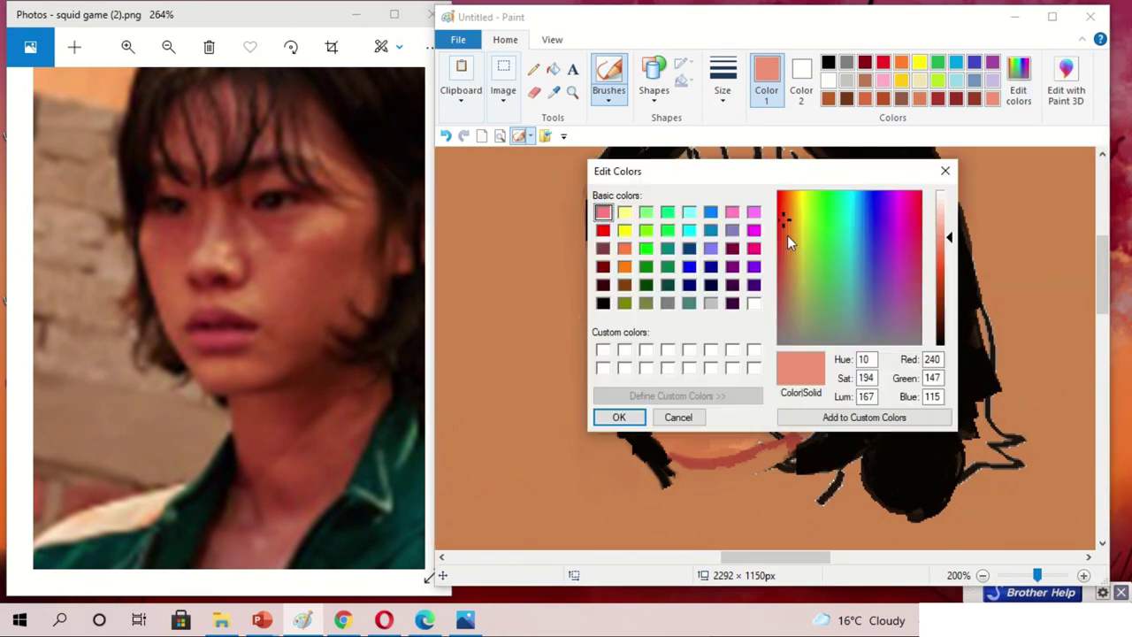
{"action": "left_click", "coordinate": [614, 415]}
Sample the nostril's dark brown, repaint the right nostril and its wing, and switch to another brush with the light tone.
{"action": "left_click", "coordinate": [554, 91]}
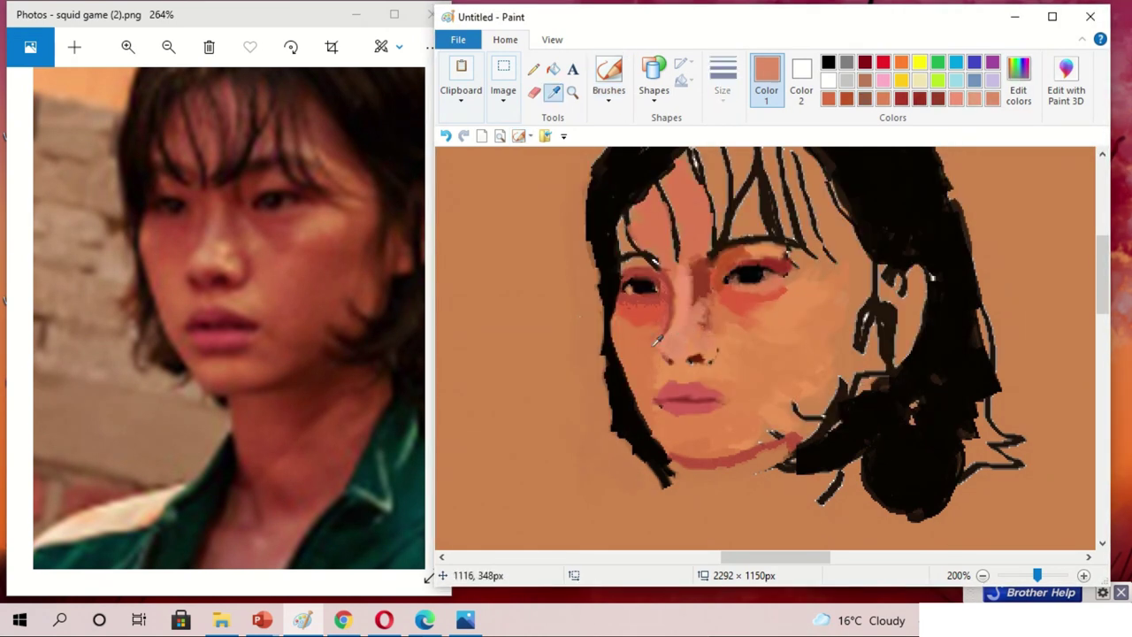
{"action": "left_click", "coordinate": [697, 356]}
{"action": "left_click", "coordinate": [693, 359]}
{"action": "left_click", "coordinate": [723, 88]}
{"action": "left_click", "coordinate": [761, 156]}
{"action": "left_click", "coordinate": [994, 98]}
{"action": "left_click", "coordinate": [609, 98]}
{"action": "left_click", "coordinate": [611, 133]}
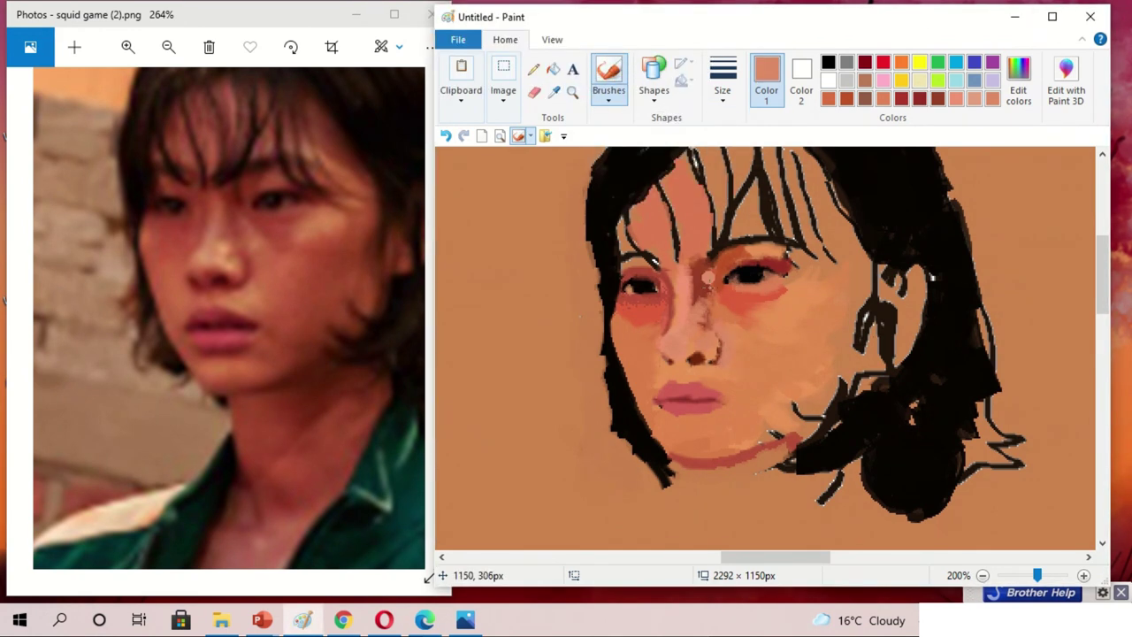
Shade the side of the nose bridge in brick red and dab a light highlight on the nose tip.
{"action": "left_click", "coordinate": [883, 98]}
{"action": "left_click_drag", "start_coordinate": [694, 320], "coordinate": [712, 270]}
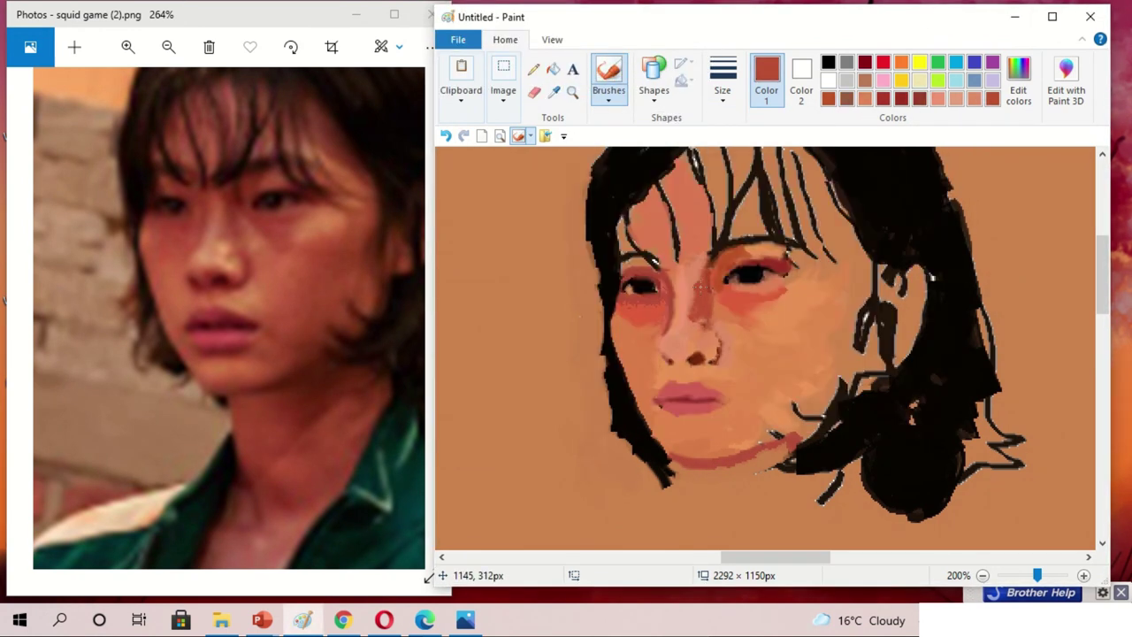
{"action": "left_click", "coordinate": [956, 99]}
{"action": "left_click", "coordinate": [694, 348]}
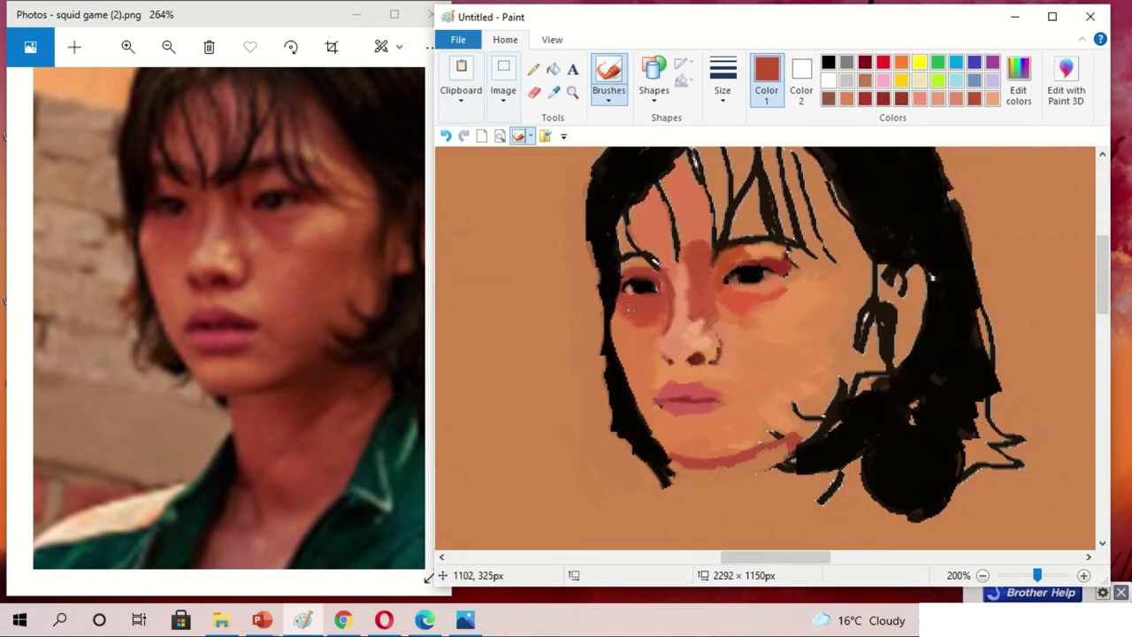
Mix custom brick-red tones and cover the cheek below the left eye with them.
{"action": "left_click", "coordinate": [1018, 88]}
{"action": "left_click", "coordinate": [614, 414]}
{"action": "left_click_drag", "start_coordinate": [628, 328], "coordinate": [635, 336]}
{"action": "left_click", "coordinate": [1018, 89]}
{"action": "left_click", "coordinate": [786, 250]}
{"action": "left_click", "coordinate": [611, 415]}
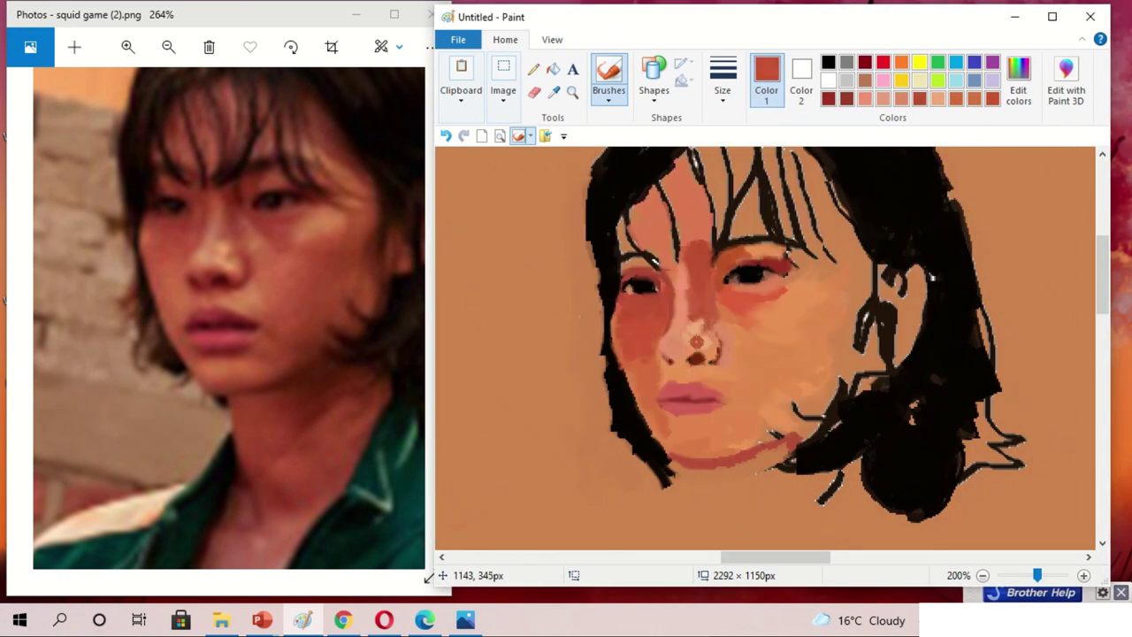
Set a different brush size, sample the hair's black and thicken the left bangs down to the eyebrow.
{"action": "left_click", "coordinate": [723, 89]}
{"action": "left_click", "coordinate": [734, 122]}
{"action": "left_click", "coordinate": [554, 92]}
{"action": "left_click", "coordinate": [650, 199]}
{"action": "left_click_drag", "start_coordinate": [659, 177], "coordinate": [681, 266]}
Thin the left bangs with sampled forehead reds and extend the strand's tip in black towards the eyebrow.
{"action": "left_click", "coordinate": [554, 92]}
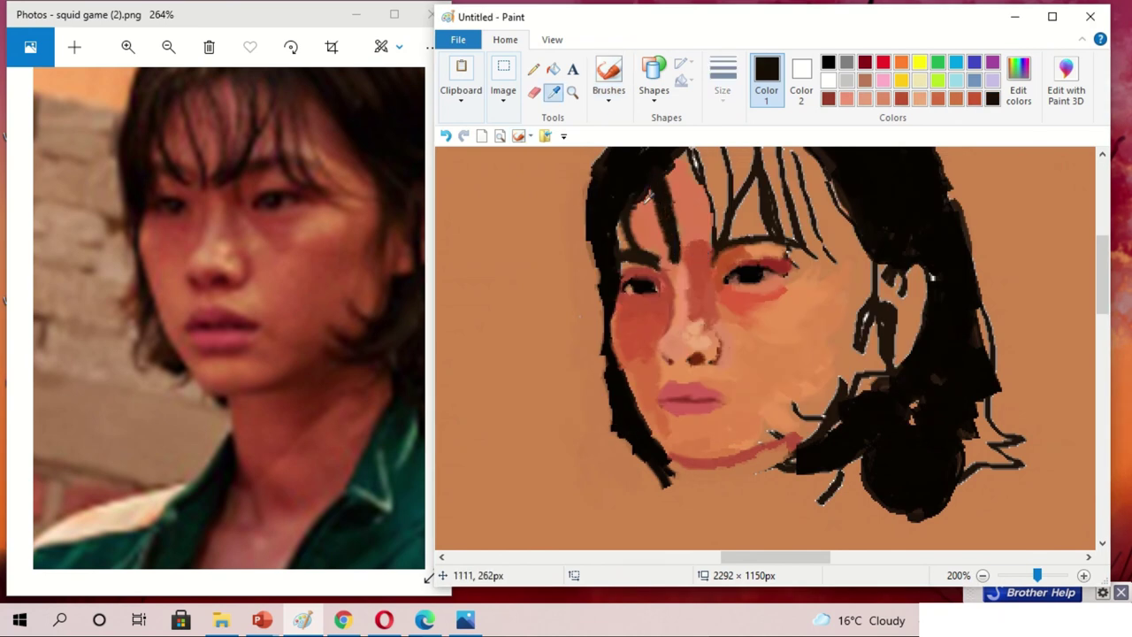
{"action": "left_click", "coordinate": [650, 197]}
{"action": "left_click_drag", "start_coordinate": [646, 203], "coordinate": [679, 191]}
{"action": "mouse_move", "coordinate": [675, 256]}
{"action": "left_mouse_down"}
{"action": "mouse_move", "coordinate": [662, 182]}
{"action": "mouse_move", "coordinate": [670, 252]}
{"action": "left_mouse_up"}
{"action": "left_click", "coordinate": [554, 92]}
{"action": "left_click", "coordinate": [626, 252]}
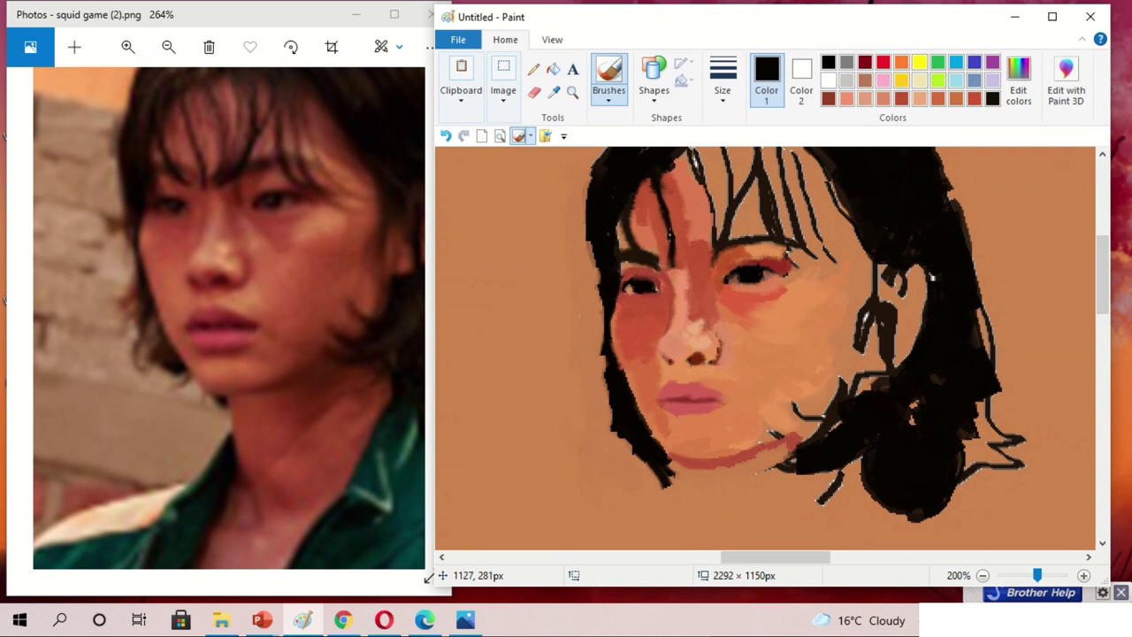
{"action": "left_click", "coordinate": [609, 99]}
{"action": "left_click", "coordinate": [554, 92]}
{"action": "left_click", "coordinate": [669, 262]}
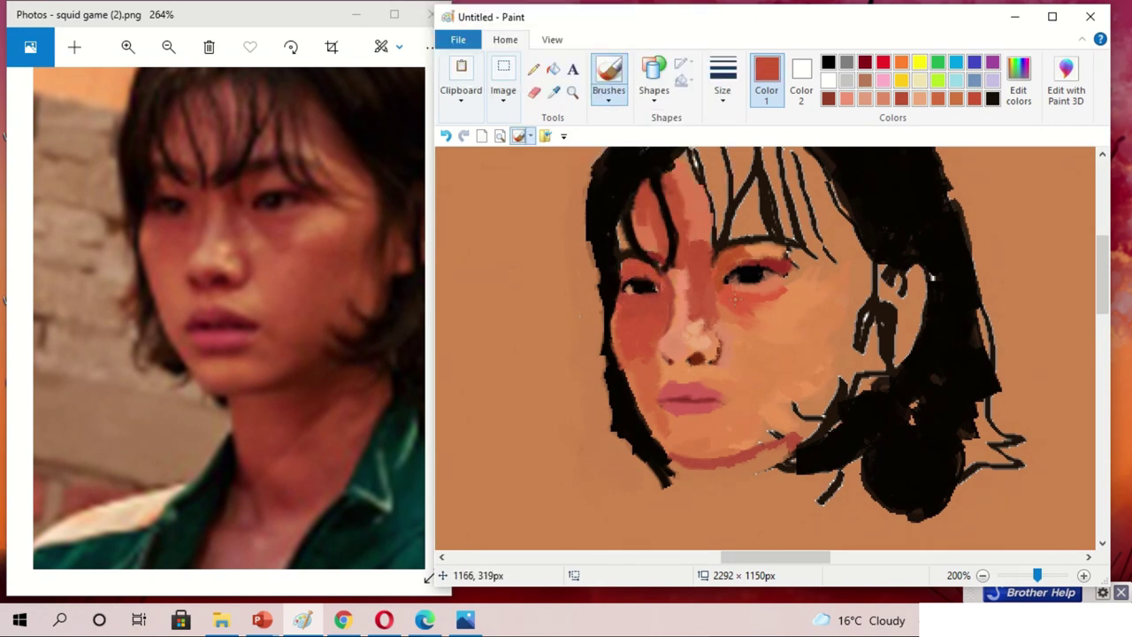
Shade around the right nostril wing in muted red and retouch the hair behind the ear with sampled black.
{"action": "left_click", "coordinate": [920, 97]}
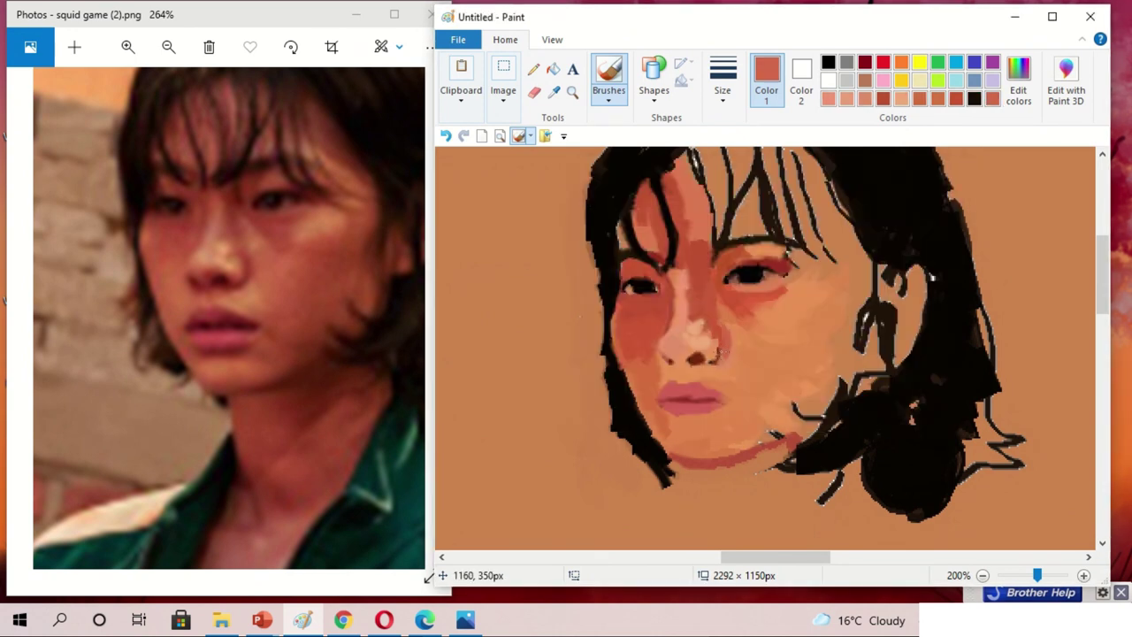
{"action": "left_click", "coordinate": [1018, 93]}
{"action": "left_click", "coordinate": [614, 417]}
{"action": "left_click", "coordinate": [554, 91]}
{"action": "left_click", "coordinate": [957, 355]}
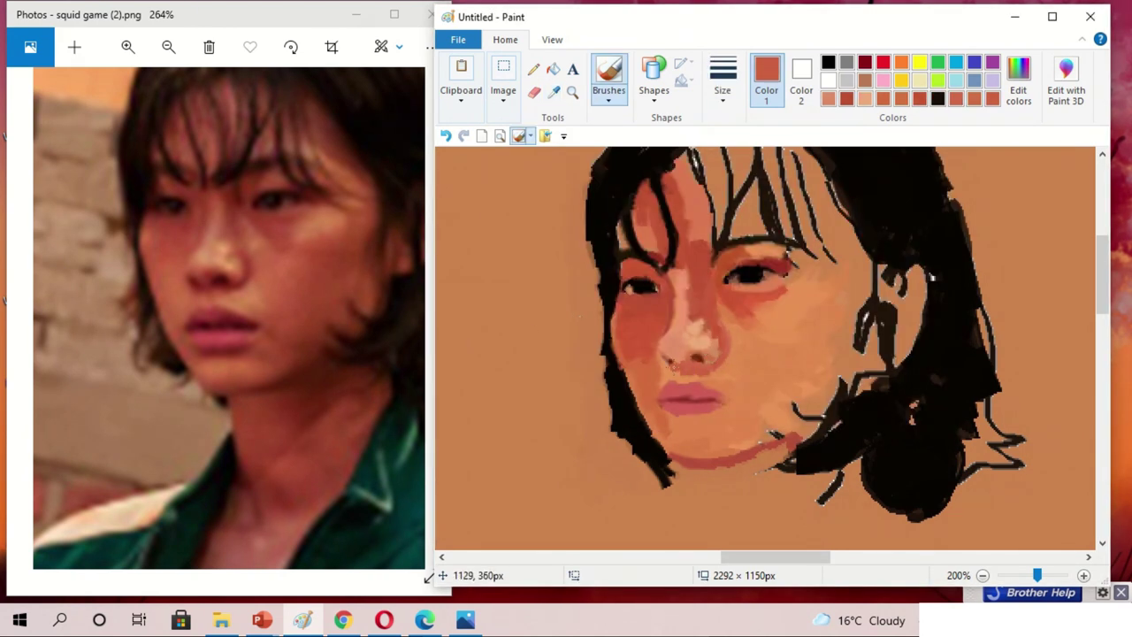
Mix a brick red and paint it over the right cheek and up along the temple to the hairline.
{"action": "left_click", "coordinate": [723, 88]}
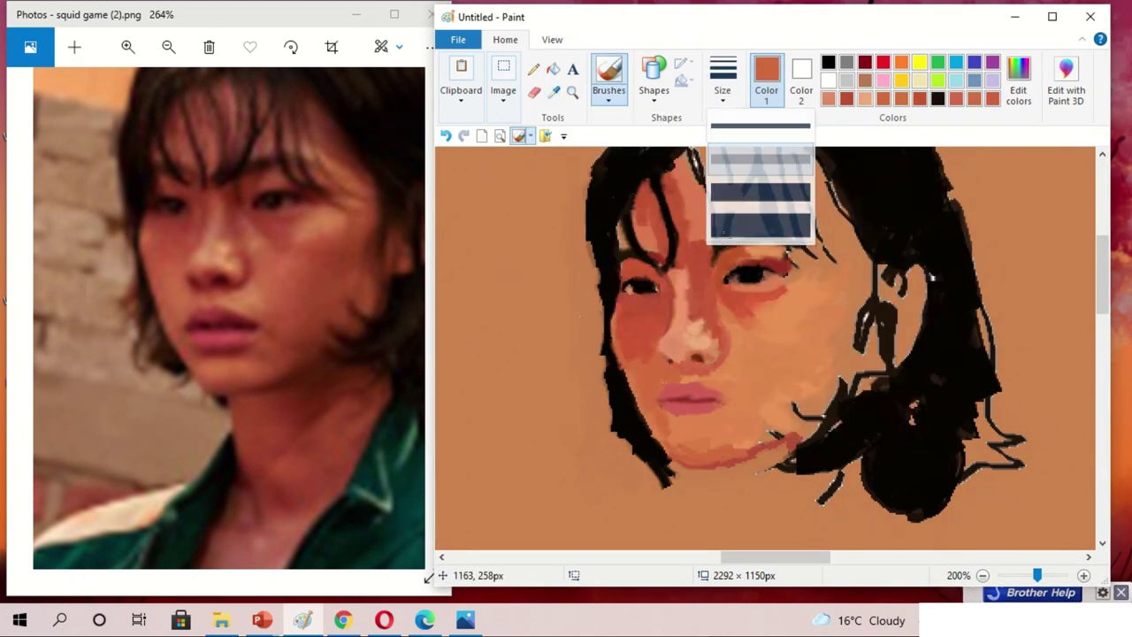
{"action": "key", "text": "Escape"}
{"action": "left_click", "coordinate": [554, 91]}
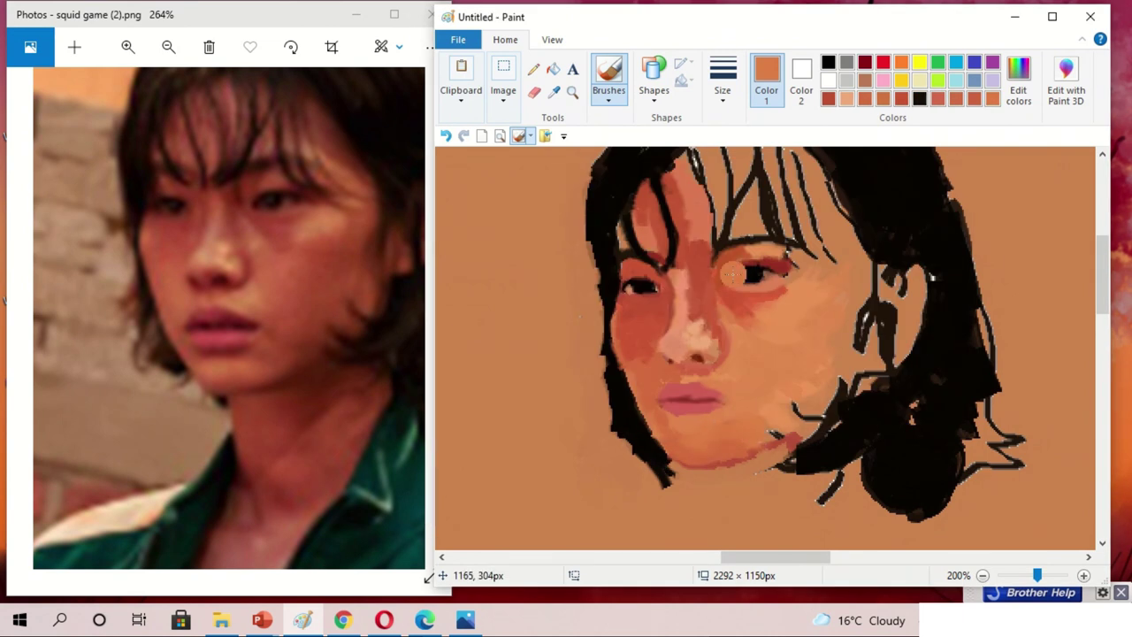
{"action": "left_click", "coordinate": [1018, 89]}
{"action": "left_click", "coordinate": [940, 174]}
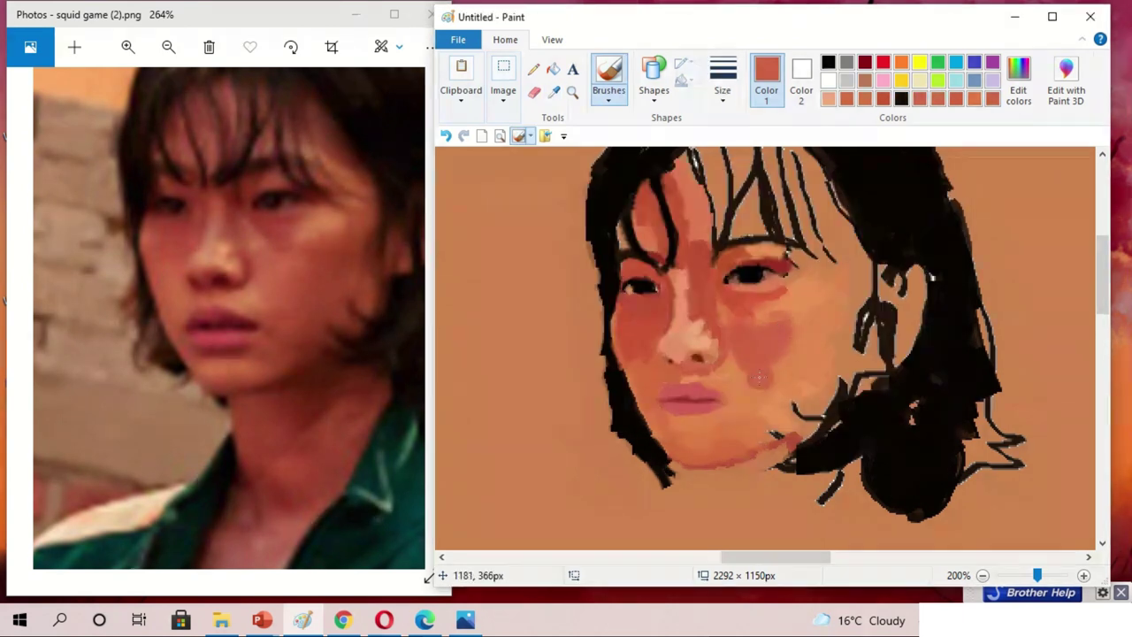
{"action": "left_click_drag", "start_coordinate": [841, 310], "coordinate": [756, 420]}
{"action": "left_click_drag", "start_coordinate": [850, 267], "coordinate": [854, 336]}
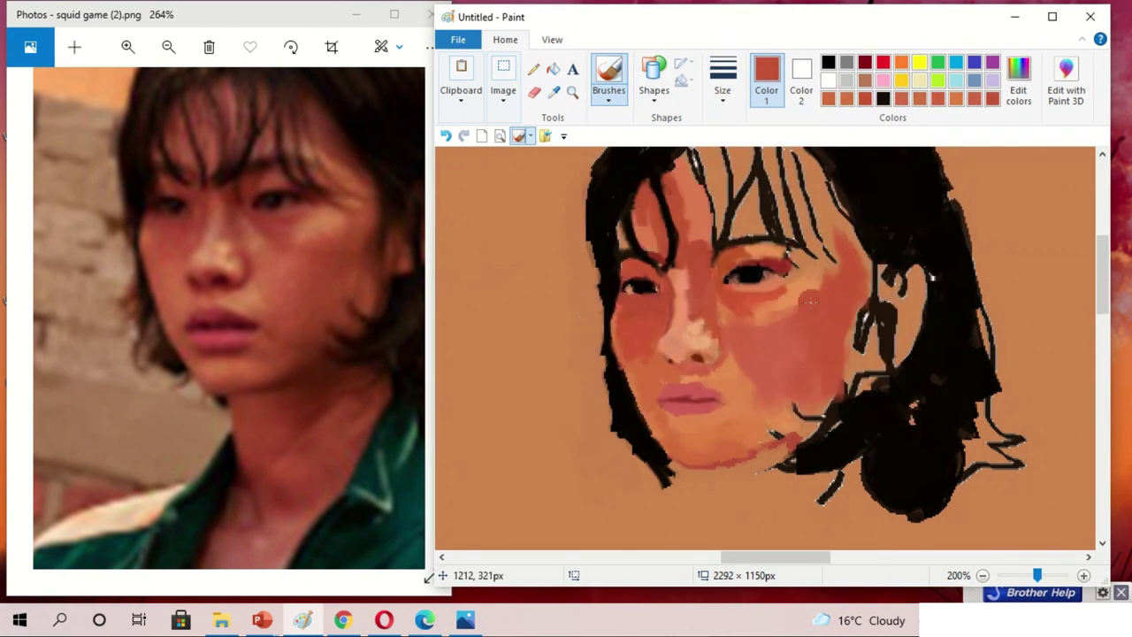
Sample the hair's black and paint a thick strand from the centre of the bangs to the brow.
{"action": "scroll", "coordinate": [938, 203], "scroll_direction": "up", "scroll_amount": 2}
{"action": "scroll", "coordinate": [1103, 257], "scroll_direction": "right", "scroll_amount": 3}
{"action": "left_click_drag", "start_coordinate": [1103, 257], "coordinate": [1103, 263]}
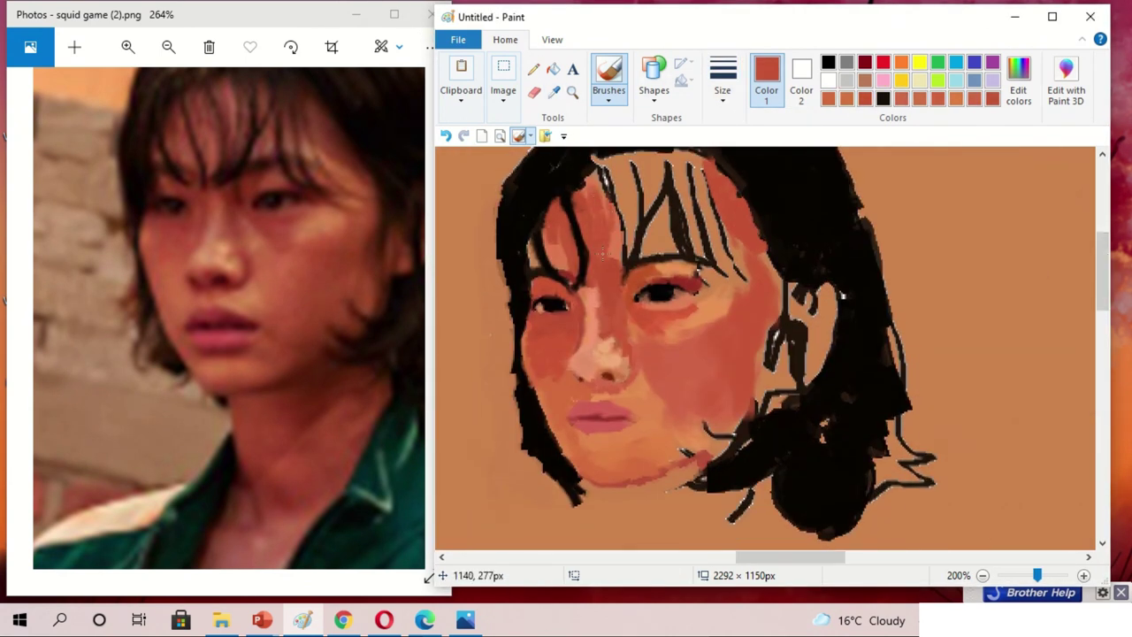
{"action": "left_click", "coordinate": [554, 91]}
{"action": "left_click", "coordinate": [605, 160]}
{"action": "left_click_drag", "start_coordinate": [607, 177], "coordinate": [615, 253]}
{"action": "left_click_drag", "start_coordinate": [617, 292], "coordinate": [609, 186]}
Fill the forehead beside the central strand with brick red and thin the left strands of the bangs.
{"action": "left_click", "coordinate": [554, 91]}
{"action": "left_click", "coordinate": [693, 252]}
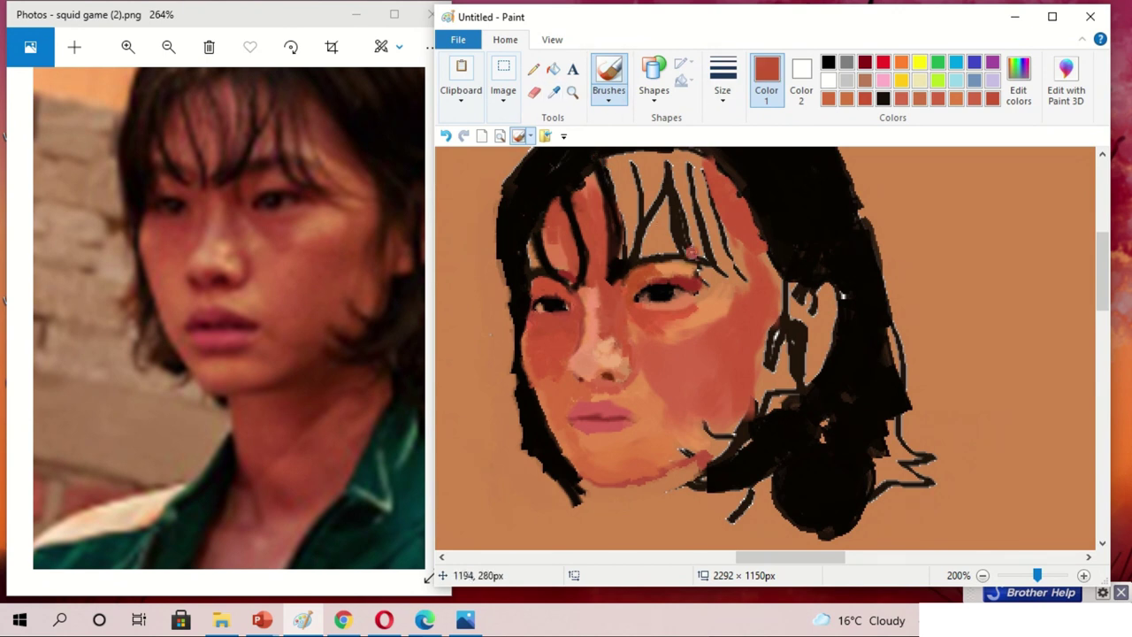
{"action": "left_click_drag", "start_coordinate": [622, 255], "coordinate": [616, 173]}
{"action": "left_click", "coordinate": [554, 91]}
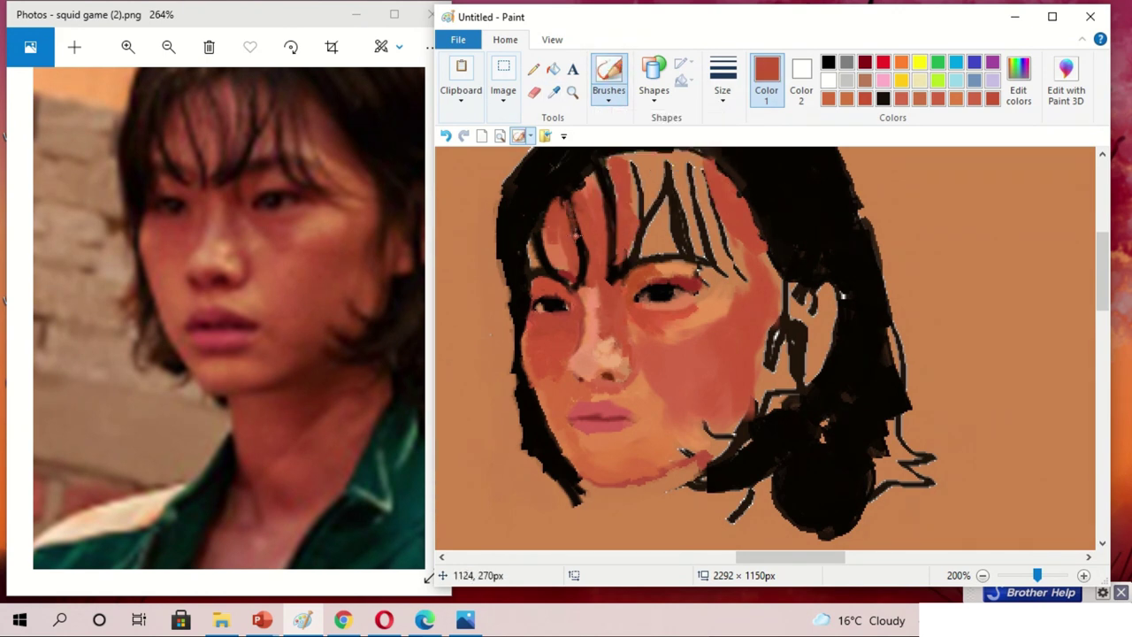
{"action": "left_click", "coordinate": [575, 248]}
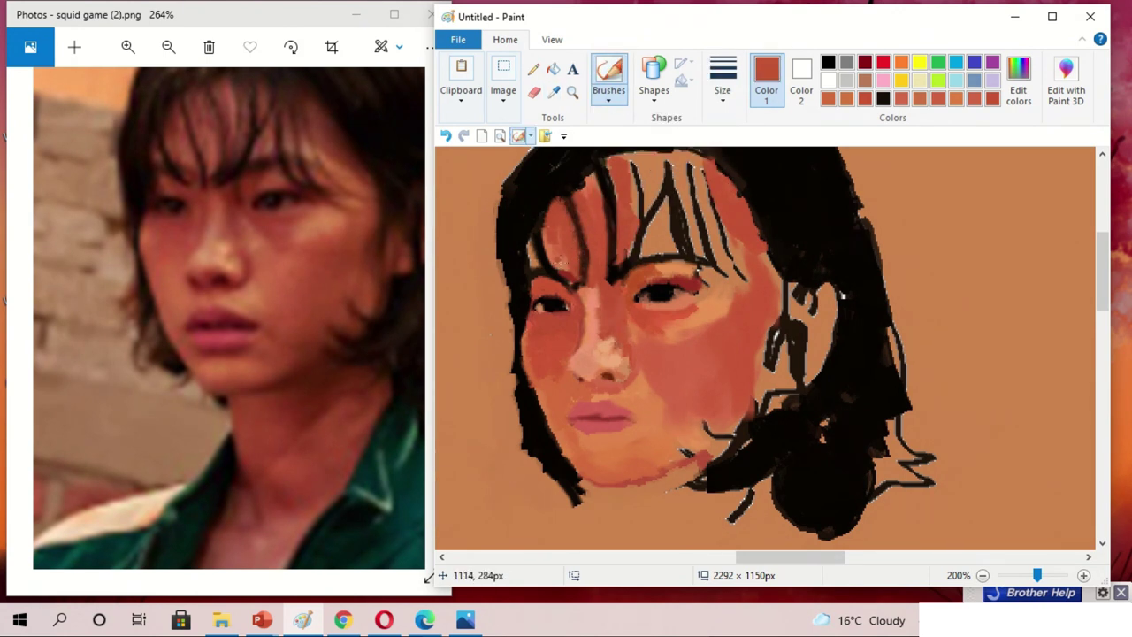
Tint the left side of the hair with dark brown and reshape its outer edge with the sampled background orange.
{"action": "mouse_move", "coordinate": [529, 232]}
{"action": "left_mouse_down"}
{"action": "mouse_move", "coordinate": [519, 262]}
{"action": "mouse_move", "coordinate": [526, 209]}
{"action": "left_mouse_up"}
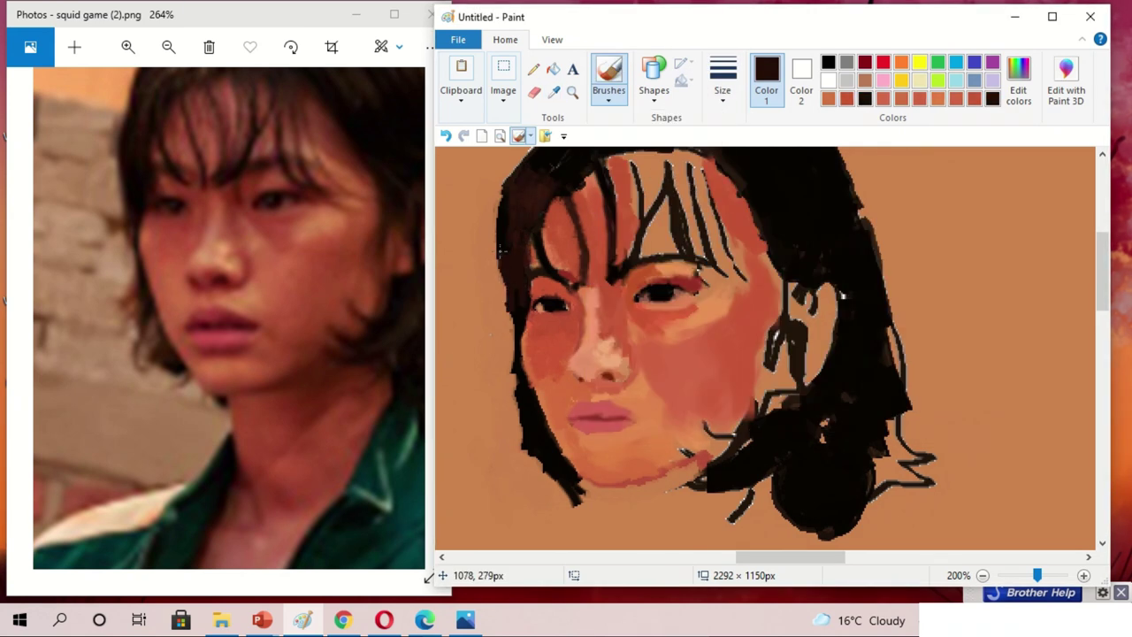
{"action": "mouse_move", "coordinate": [522, 158]}
{"action": "left_mouse_down"}
{"action": "mouse_move", "coordinate": [535, 201]}
{"action": "mouse_move", "coordinate": [502, 248]}
{"action": "mouse_move", "coordinate": [500, 295]}
{"action": "left_mouse_up"}
{"action": "left_click", "coordinate": [553, 91]}
{"action": "left_click", "coordinate": [478, 266]}
{"action": "left_click", "coordinate": [554, 91]}
{"action": "left_click", "coordinate": [513, 212]}
{"action": "left_click_drag", "start_coordinate": [496, 228], "coordinate": [492, 299]}
{"action": "scroll", "coordinate": [513, 309], "scroll_direction": "down", "scroll_amount": 2}
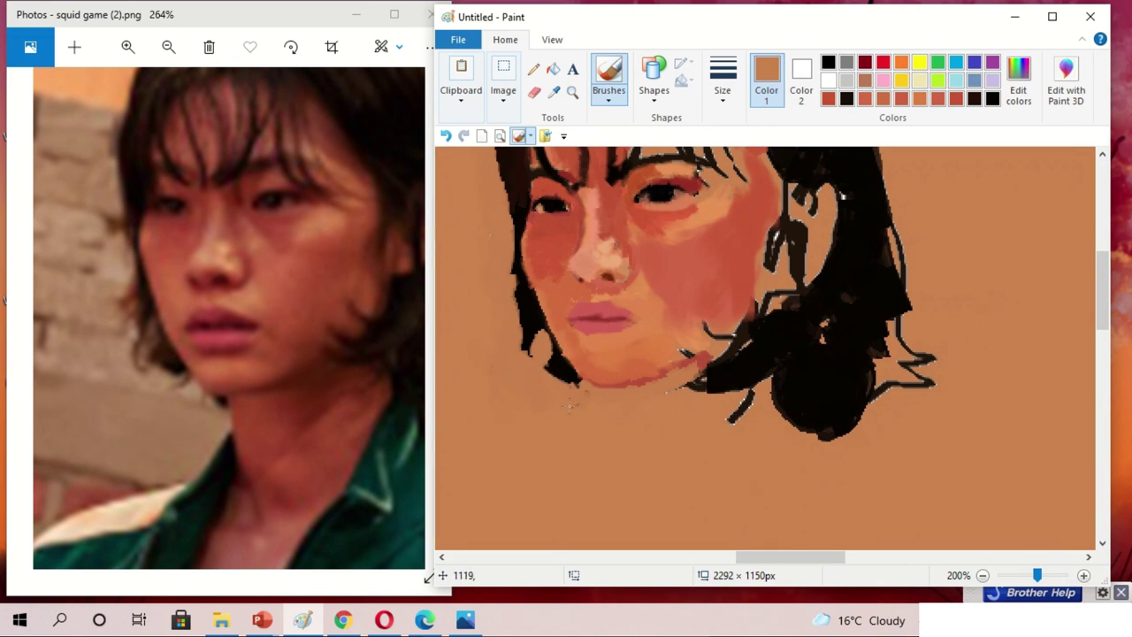
{"action": "scroll", "coordinate": [570, 404], "scroll_direction": "up", "scroll_amount": 2}
Fill the gaps in the central bangs with sampled brick red and thicken their strands in dark brown.
{"action": "left_click", "coordinate": [553, 91]}
{"action": "mouse_move", "coordinate": [588, 163]}
{"action": "left_mouse_down"}
{"action": "mouse_move", "coordinate": [615, 184]}
{"action": "mouse_move", "coordinate": [619, 247]}
{"action": "left_mouse_up"}
{"action": "left_click", "coordinate": [623, 226]}
{"action": "left_click", "coordinate": [553, 91]}
{"action": "left_click", "coordinate": [637, 177]}
{"action": "left_click_drag", "start_coordinate": [630, 159], "coordinate": [639, 259]}
{"action": "left_click_drag", "start_coordinate": [654, 167], "coordinate": [665, 157]}
{"action": "scroll", "coordinate": [715, 348], "scroll_direction": "up", "scroll_amount": 1}
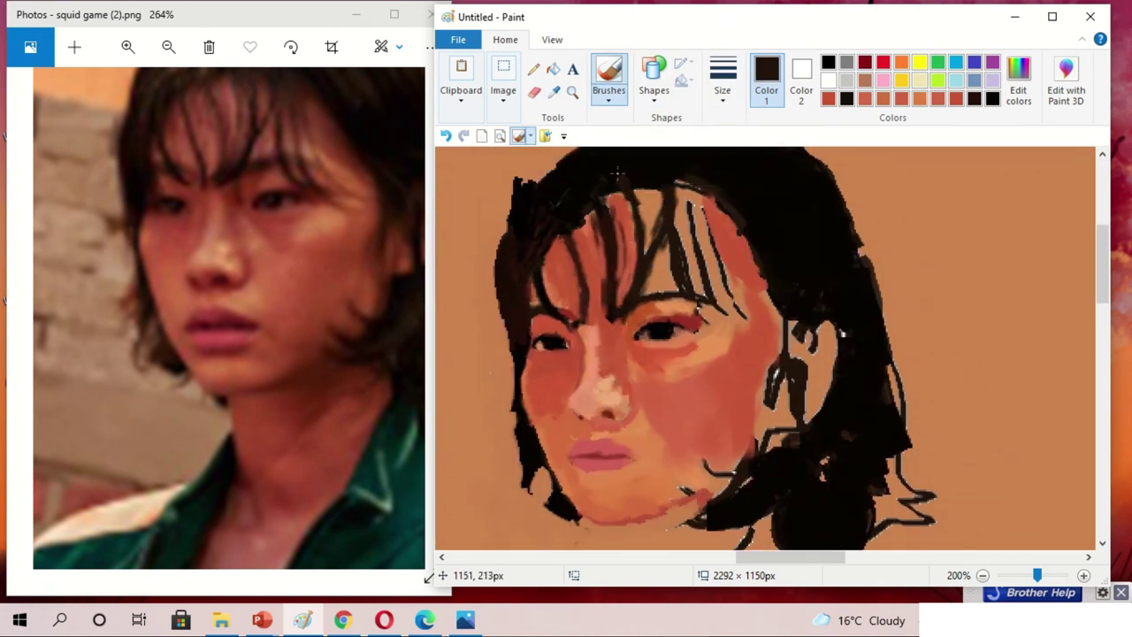
Fill the left bangs gap with sampled brick red and darken the hairline around the right side of the forehead.
{"action": "left_click", "coordinate": [554, 91]}
{"action": "left_click", "coordinate": [619, 230]}
{"action": "left_click_drag", "start_coordinate": [584, 213], "coordinate": [597, 232]}
{"action": "left_click", "coordinate": [554, 91]}
{"action": "left_click", "coordinate": [752, 238]}
{"action": "left_click_drag", "start_coordinate": [743, 239], "coordinate": [770, 318]}
{"action": "left_click_drag", "start_coordinate": [681, 181], "coordinate": [713, 190]}
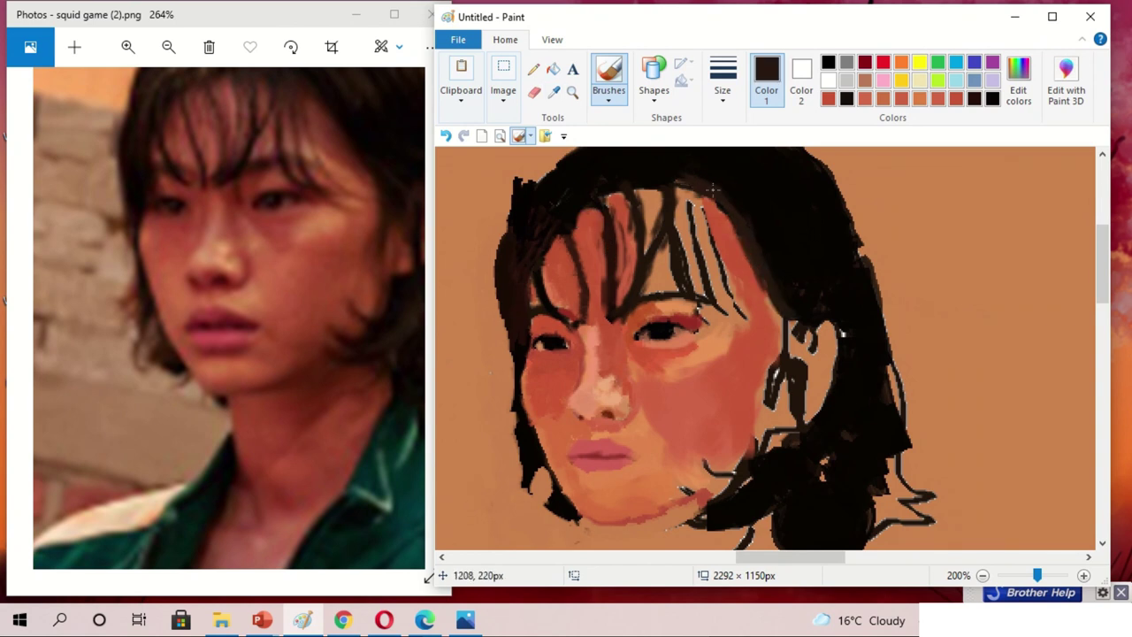
Smooth the hair's upper-left outer edge in black and undo the stray dab on the left bangs.
{"action": "left_click_drag", "start_coordinate": [575, 155], "coordinate": [527, 186]}
{"action": "left_click", "coordinate": [577, 228]}
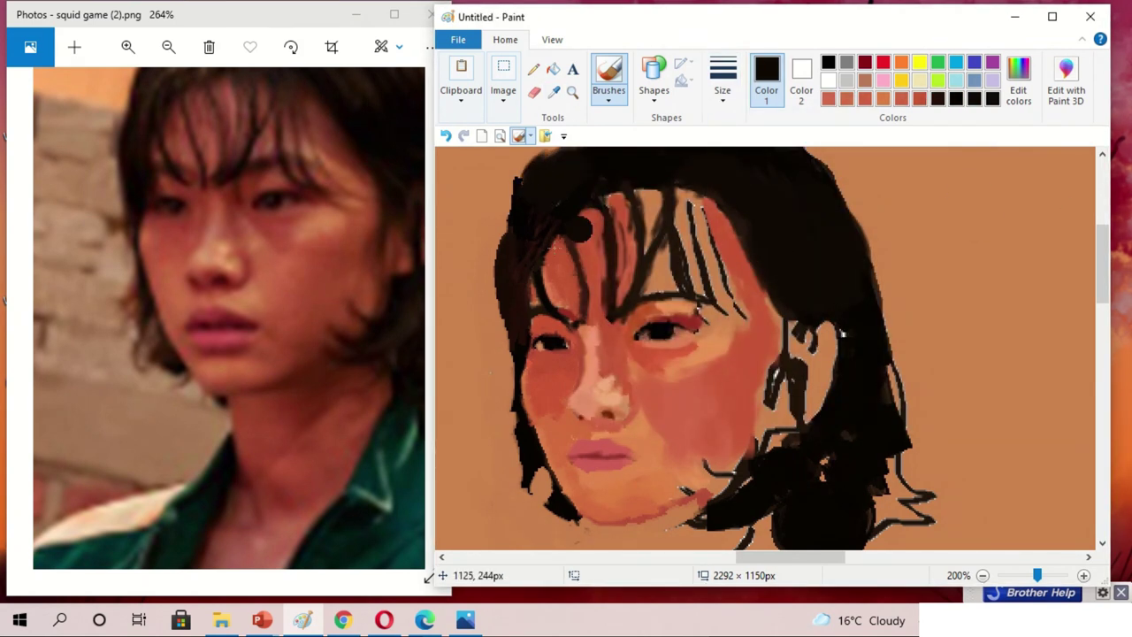
{"action": "key", "text": "ctrl+z"}
Sample the background orange and cheek tone to retouch the hair's left edge, the chin and the forehead beside the bangs.
{"action": "left_click", "coordinate": [554, 91]}
{"action": "left_click", "coordinate": [482, 307]}
{"action": "left_click", "coordinate": [553, 91]}
{"action": "left_click", "coordinate": [699, 374]}
{"action": "mouse_move", "coordinate": [674, 425]}
{"action": "left_mouse_down"}
{"action": "mouse_move", "coordinate": [652, 448]}
{"action": "mouse_move", "coordinate": [678, 439]}
{"action": "mouse_move", "coordinate": [637, 504]}
{"action": "left_mouse_up"}
{"action": "mouse_move", "coordinate": [726, 265]}
{"action": "left_mouse_down"}
{"action": "mouse_move", "coordinate": [743, 217]}
{"action": "mouse_move", "coordinate": [718, 310]}
{"action": "mouse_move", "coordinate": [761, 319]}
{"action": "left_mouse_up"}
Thicken the right bangs strands with sampled black and blend sampled orange around the temple and under the right eye.
{"action": "left_click", "coordinate": [553, 91]}
{"action": "left_click", "coordinate": [700, 187]}
{"action": "left_click", "coordinate": [553, 92]}
{"action": "left_click", "coordinate": [611, 414]}
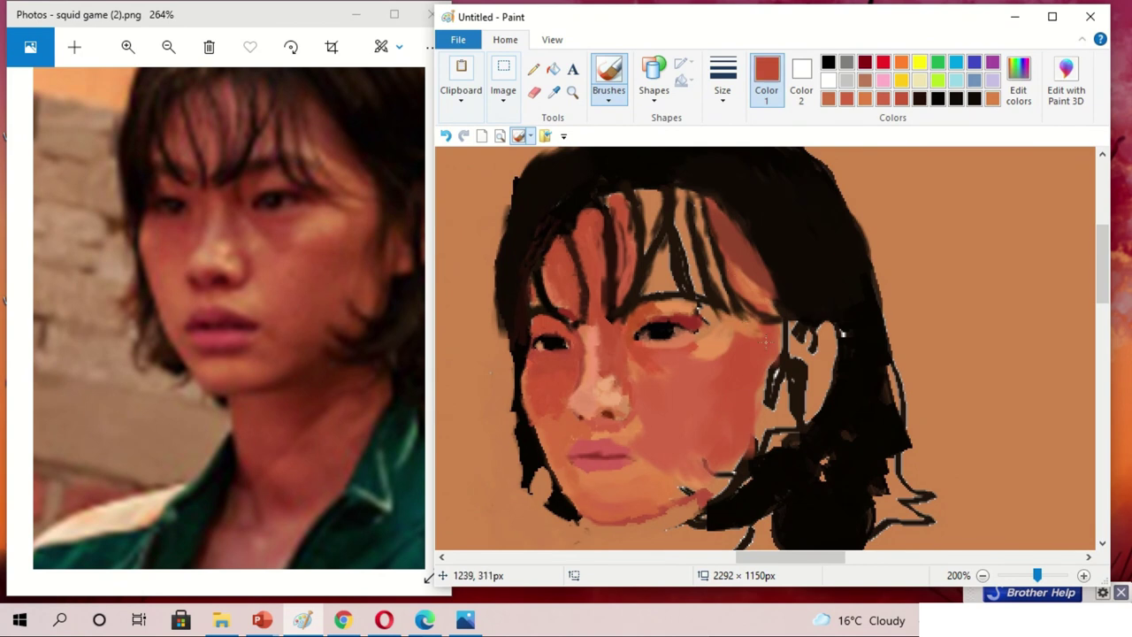
{"action": "left_click", "coordinate": [752, 308]}
{"action": "left_click_drag", "start_coordinate": [721, 344], "coordinate": [703, 353]}
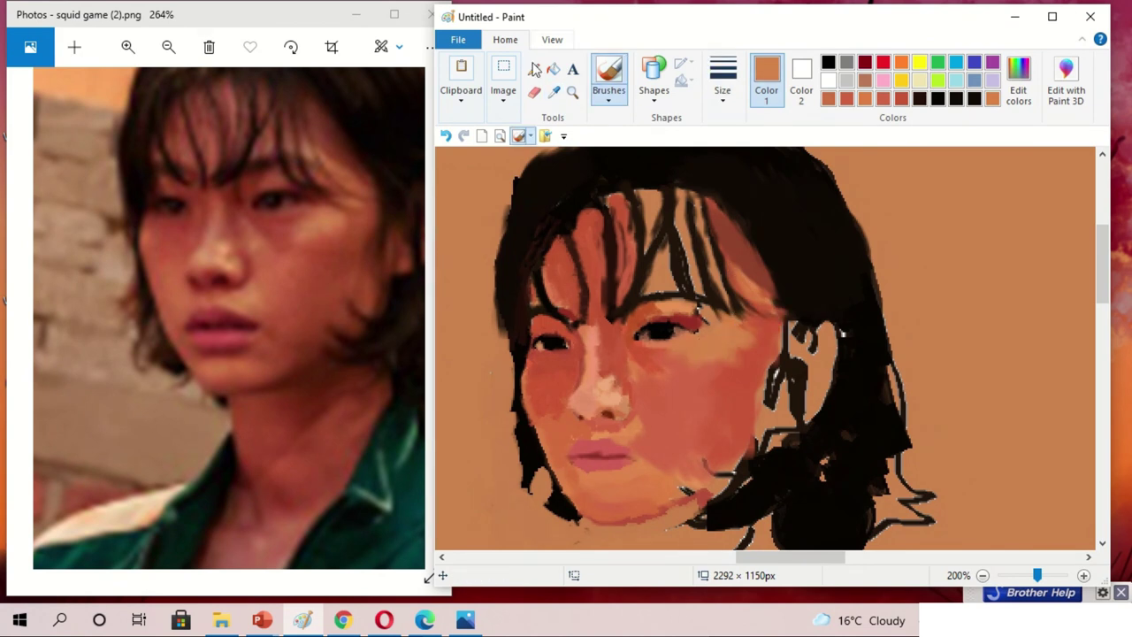
Sample the cheek and forehead tones, choose a brush type and mix a lighter orange as the painting colour.
{"action": "left_click", "coordinate": [554, 92]}
{"action": "left_click", "coordinate": [721, 372]}
{"action": "left_click", "coordinate": [608, 97]}
{"action": "left_click", "coordinate": [609, 120]}
{"action": "left_click", "coordinate": [554, 91]}
{"action": "left_click", "coordinate": [753, 245]}
{"action": "left_click", "coordinate": [1018, 93]}
{"action": "left_click_drag", "start_coordinate": [950, 245], "coordinate": [950, 232]}
{"action": "left_click", "coordinate": [611, 417]}
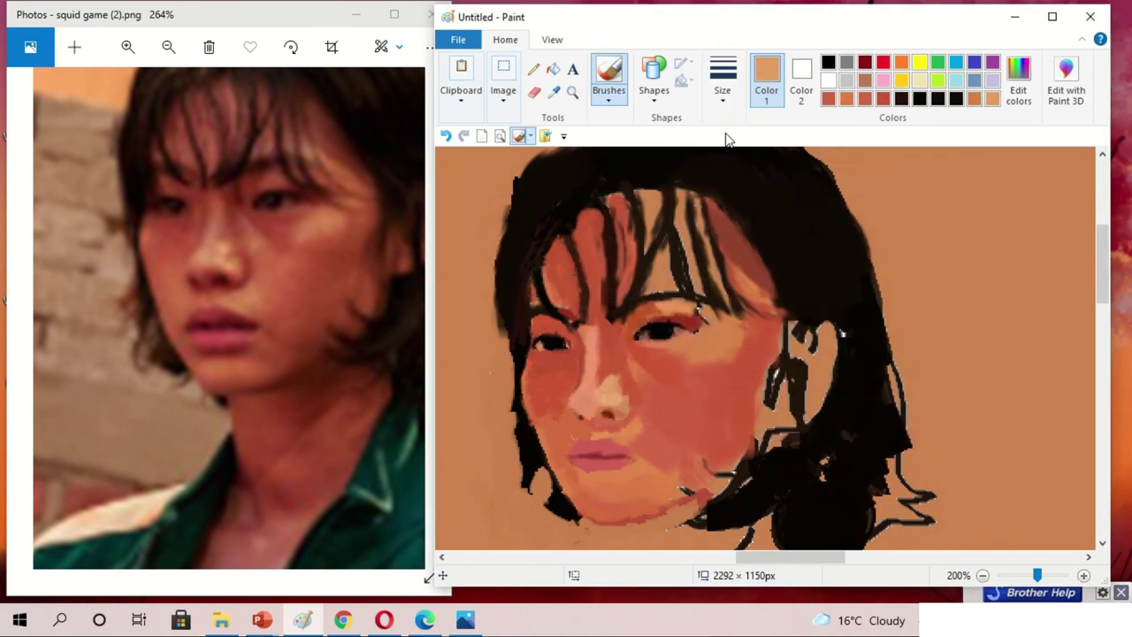
Mix a brick red tone and blend sampled skin colours along the nose and the cheek under the right eye.
{"action": "scroll", "coordinate": [604, 320], "scroll_direction": "down", "scroll_amount": 2}
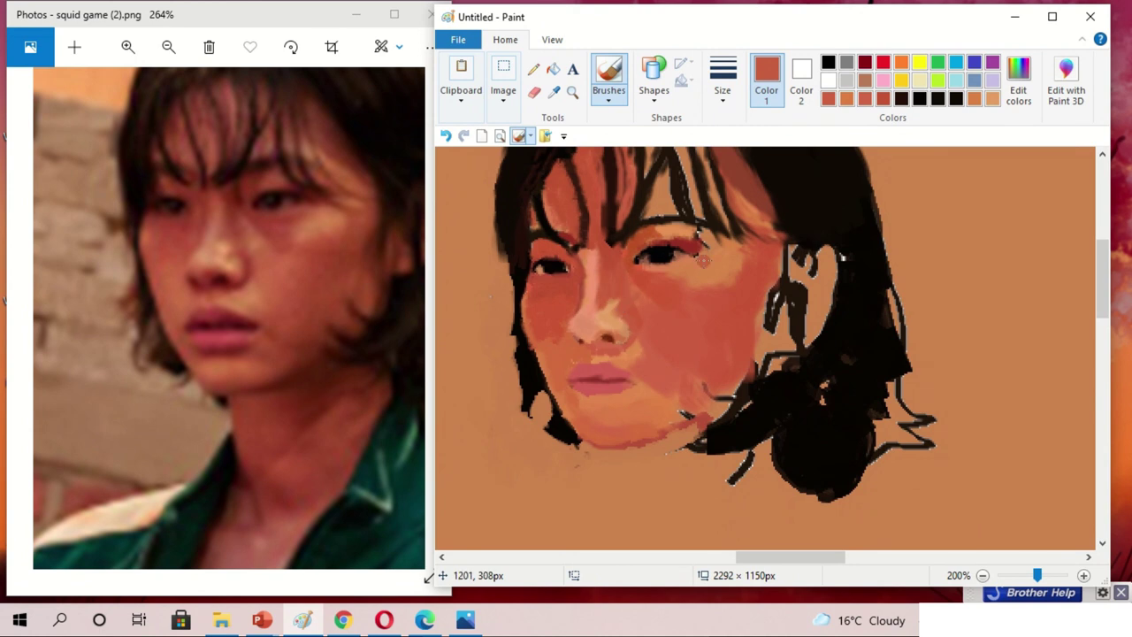
{"action": "left_click", "coordinate": [1018, 93]}
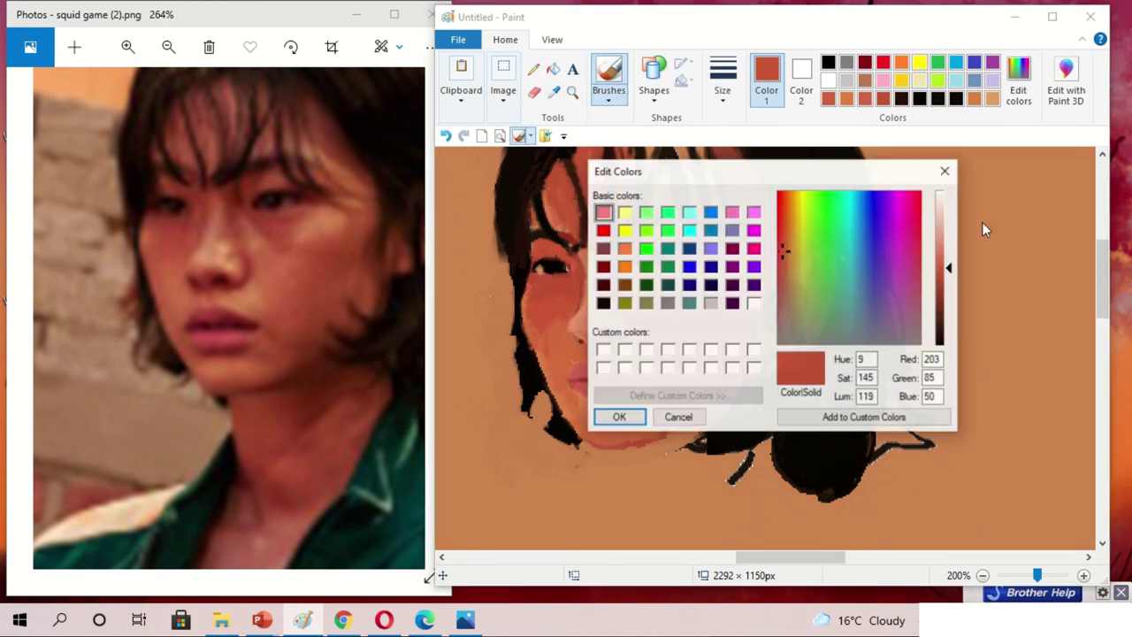
{"action": "left_click", "coordinate": [614, 414]}
{"action": "left_click", "coordinate": [554, 91]}
{"action": "left_click", "coordinate": [595, 297]}
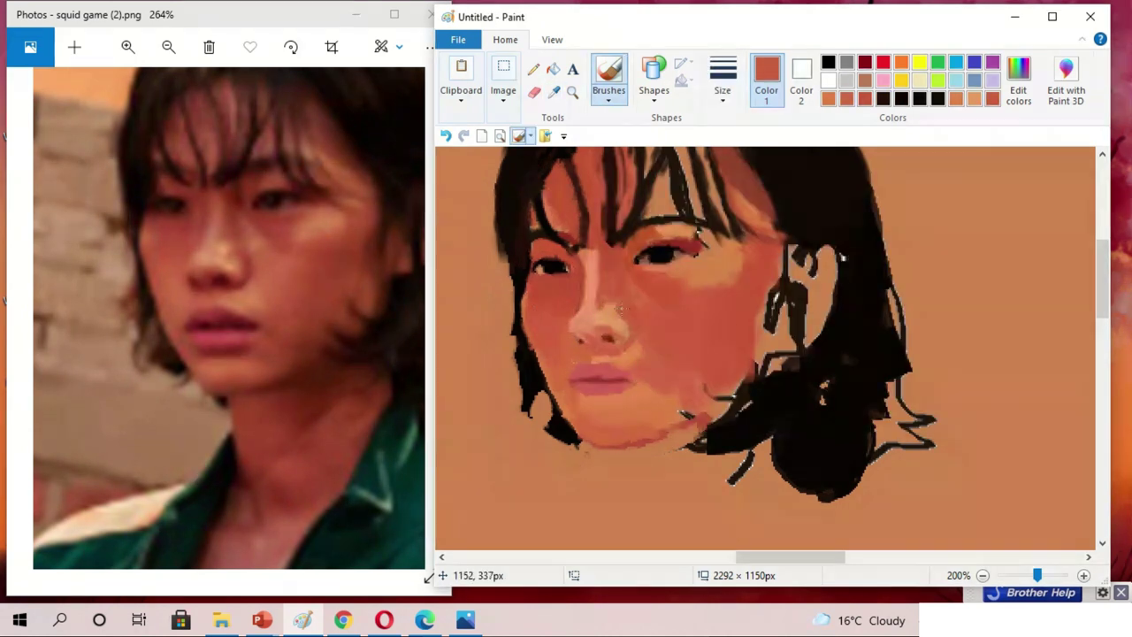
{"action": "left_click", "coordinate": [681, 274]}
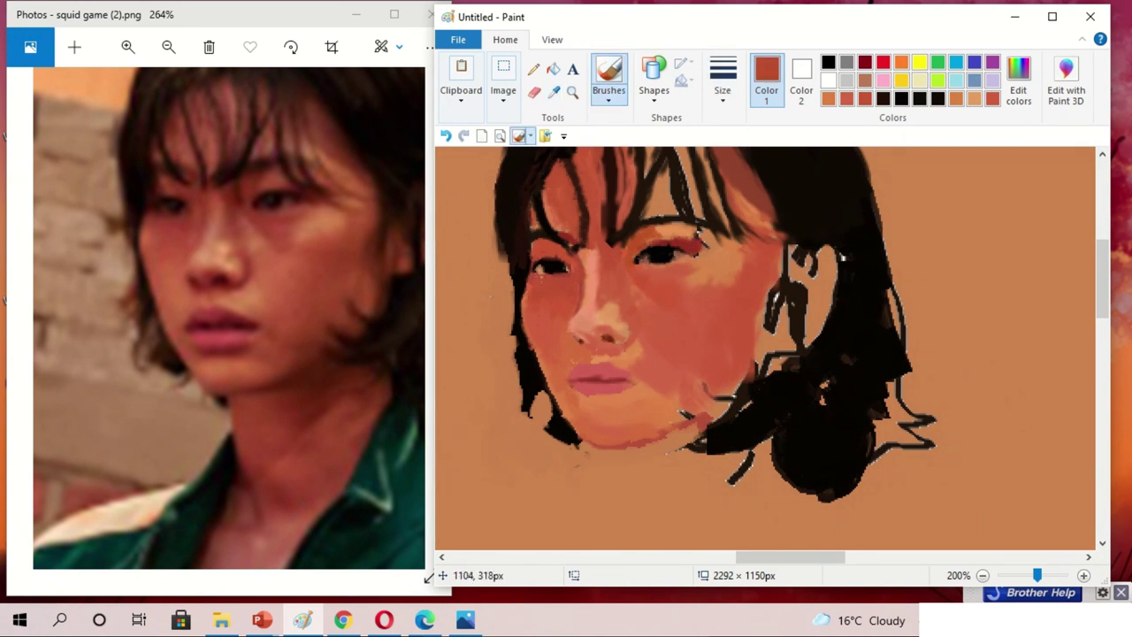
Darken the left eye with sampled black and tint the gaps in the left bangs with brown and deep red.
{"action": "left_click", "coordinate": [545, 267], "text": "ctrl"}
{"action": "left_click", "coordinate": [541, 261]}
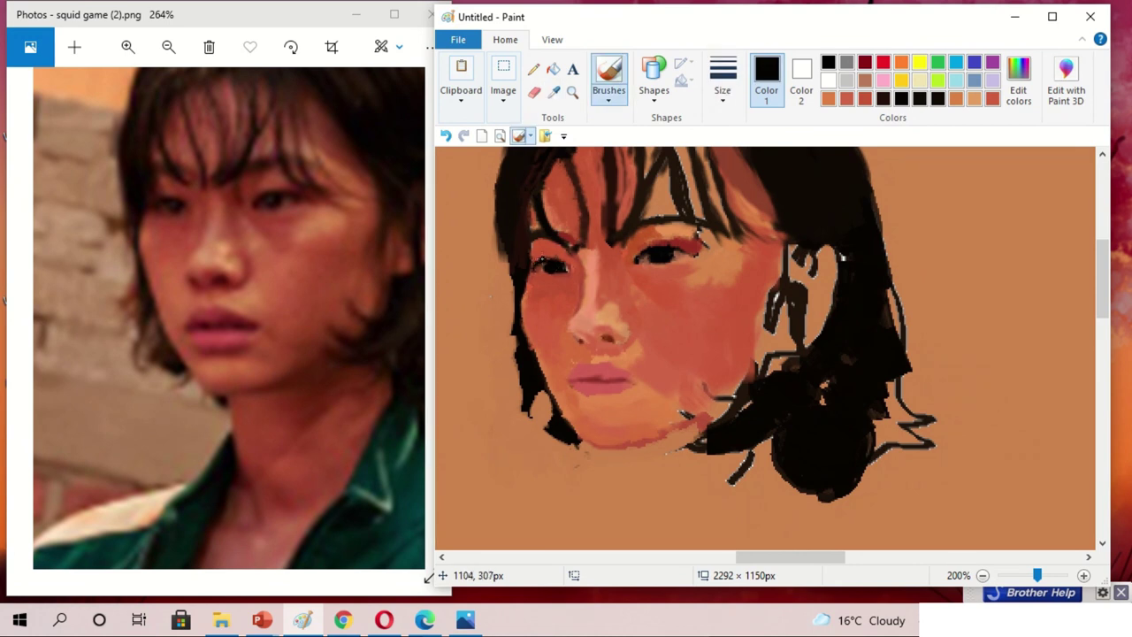
{"action": "left_click", "coordinate": [544, 232], "text": "ctrl"}
{"action": "left_click", "coordinate": [539, 239], "text": "ctrl"}
{"action": "left_click", "coordinate": [543, 188], "text": "ctrl"}
{"action": "left_click", "coordinate": [536, 223], "text": "ctrl"}
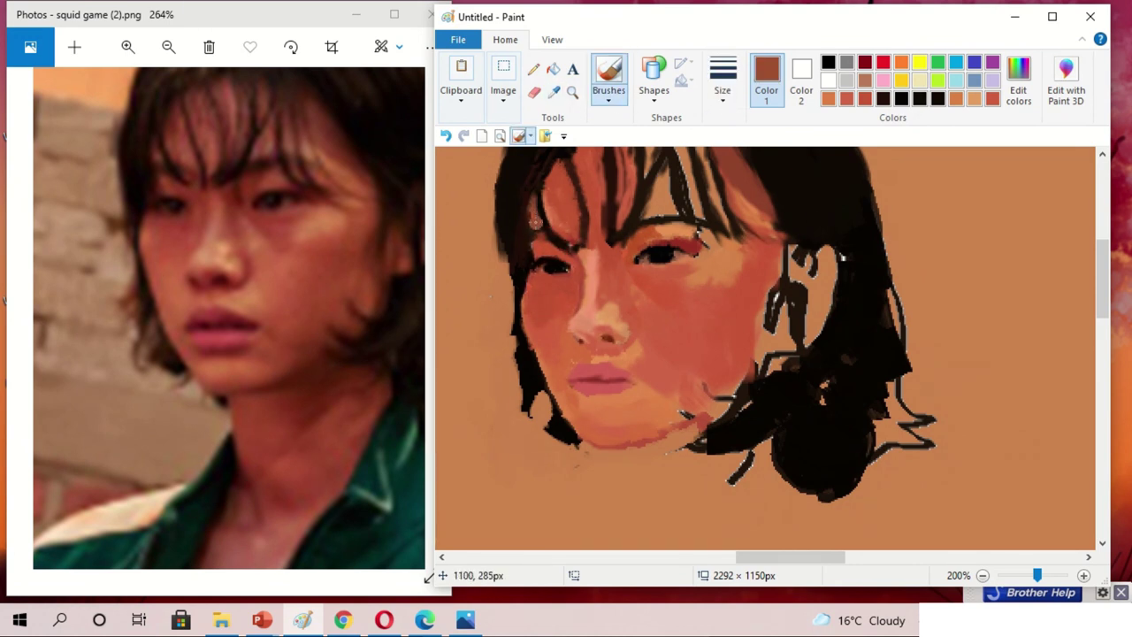
{"action": "left_click", "coordinate": [556, 193], "text": "ctrl"}
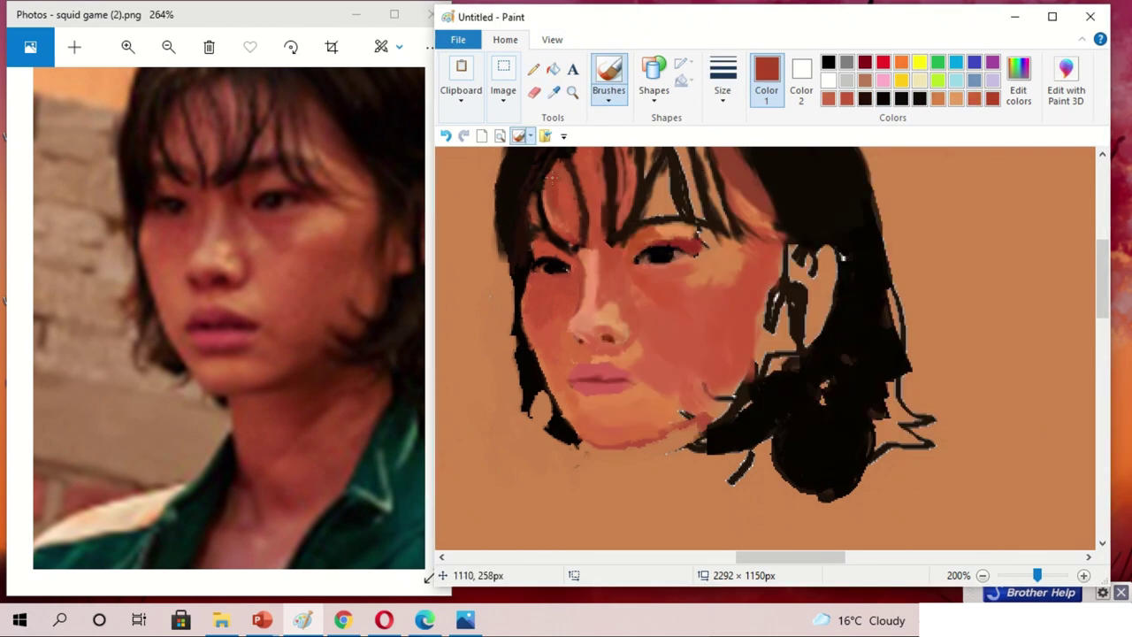
{"action": "left_click", "coordinate": [575, 199]}
Change the brush size and paint a dark reddish-brown mouth line between the lips out to the corner.
{"action": "left_click", "coordinate": [723, 89]}
{"action": "left_click", "coordinate": [761, 204]}
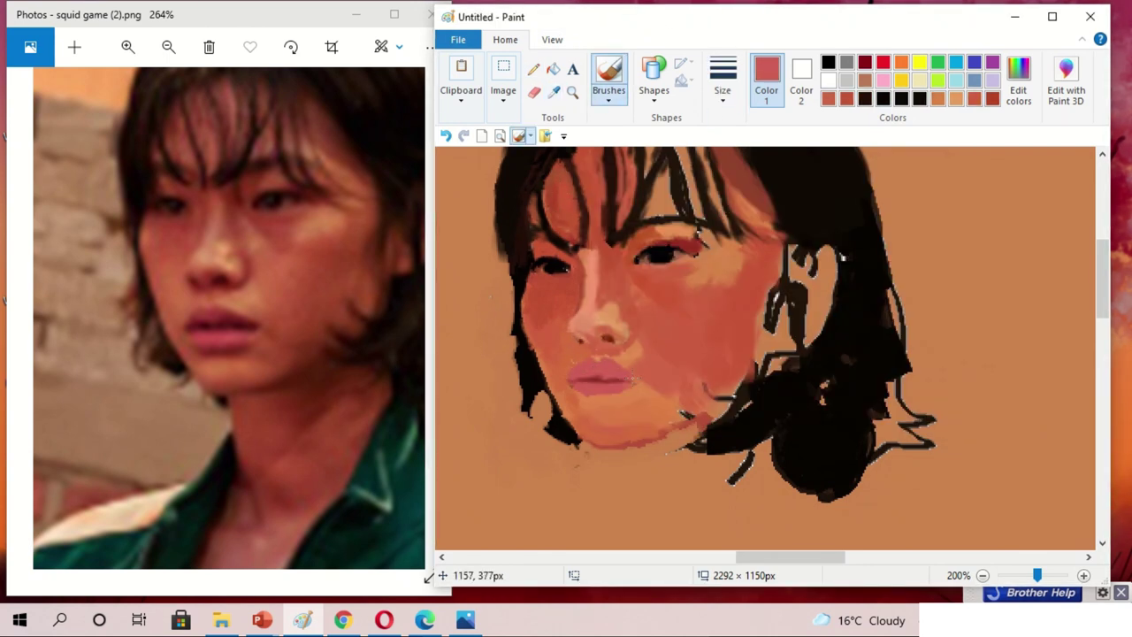
{"action": "scroll", "coordinate": [784, 154], "scroll_direction": "down", "scroll_amount": 1}
{"action": "left_click_drag", "start_coordinate": [584, 345], "coordinate": [630, 339]}
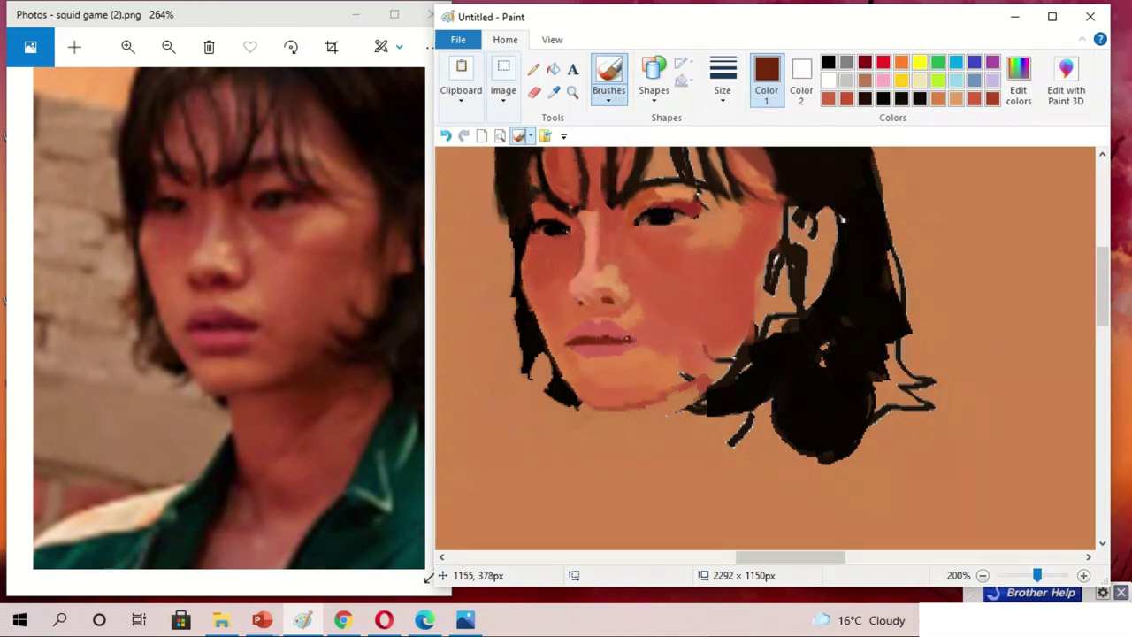
{"action": "left_click", "coordinate": [633, 326]}
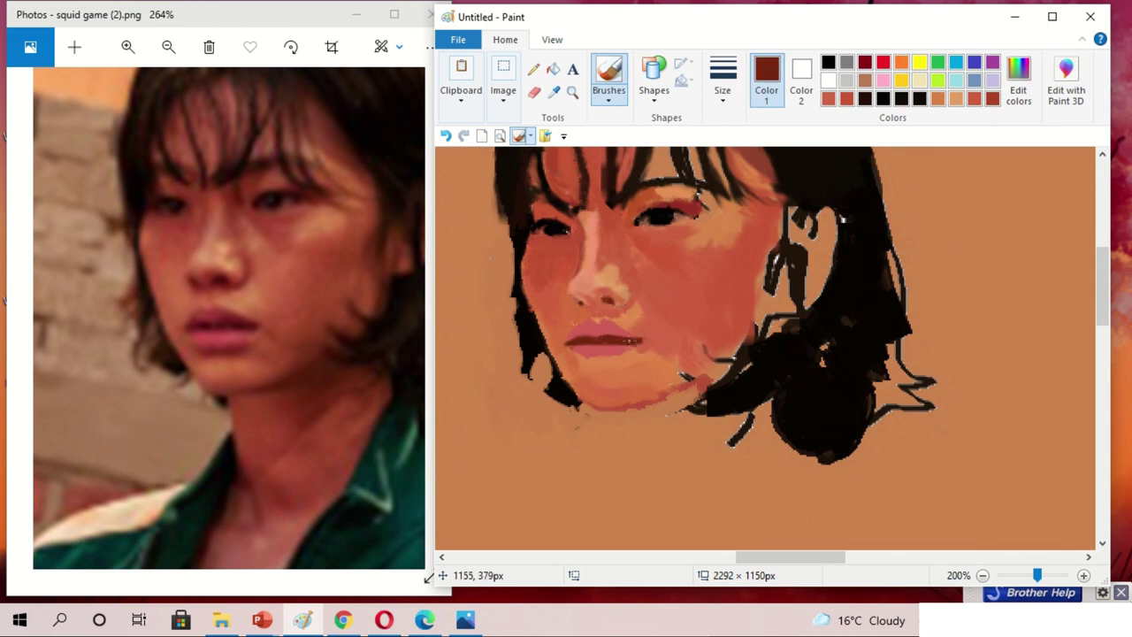
Shade the upper lip in muted reddish brown over the pink.
{"action": "left_click", "coordinate": [587, 341]}
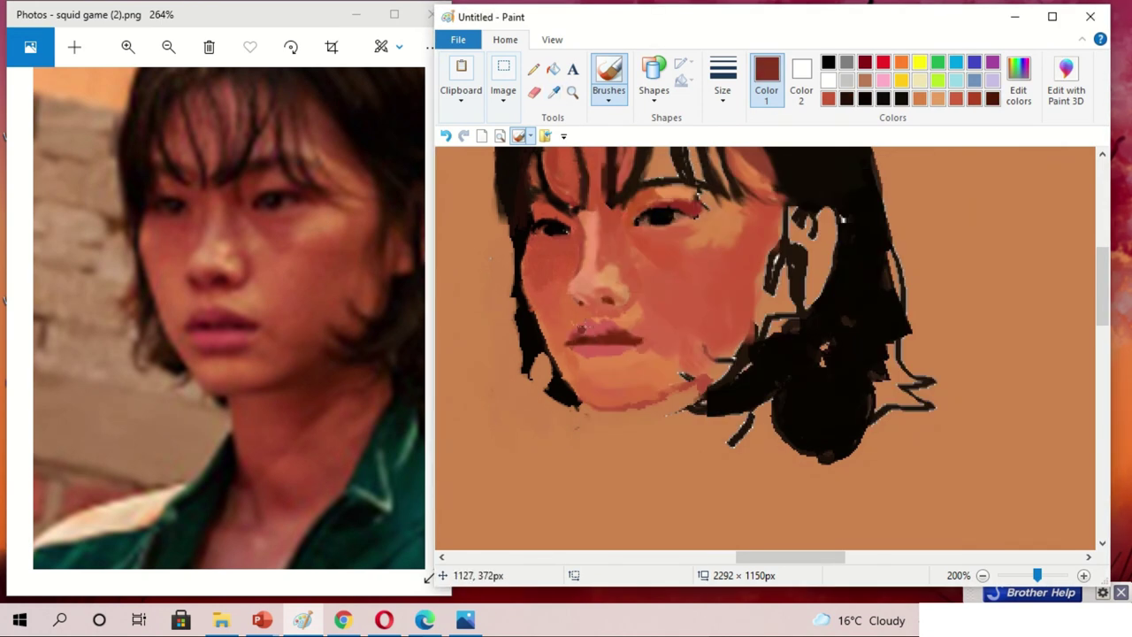
{"action": "left_click", "coordinate": [584, 329]}
{"action": "left_click", "coordinate": [584, 332]}
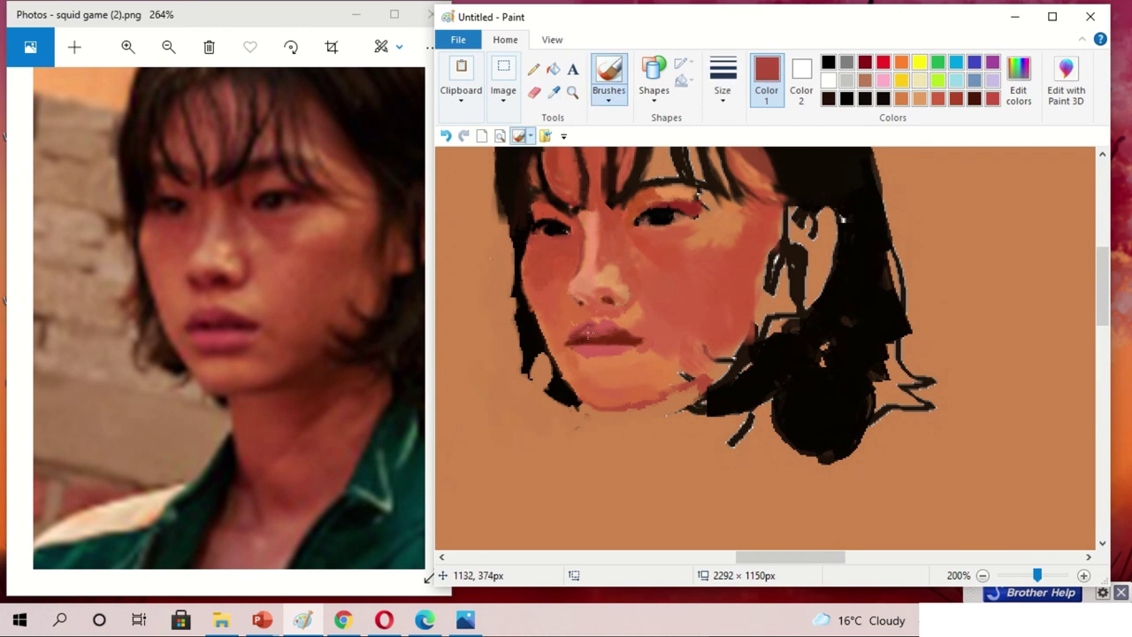
{"action": "left_click", "coordinate": [553, 222]}
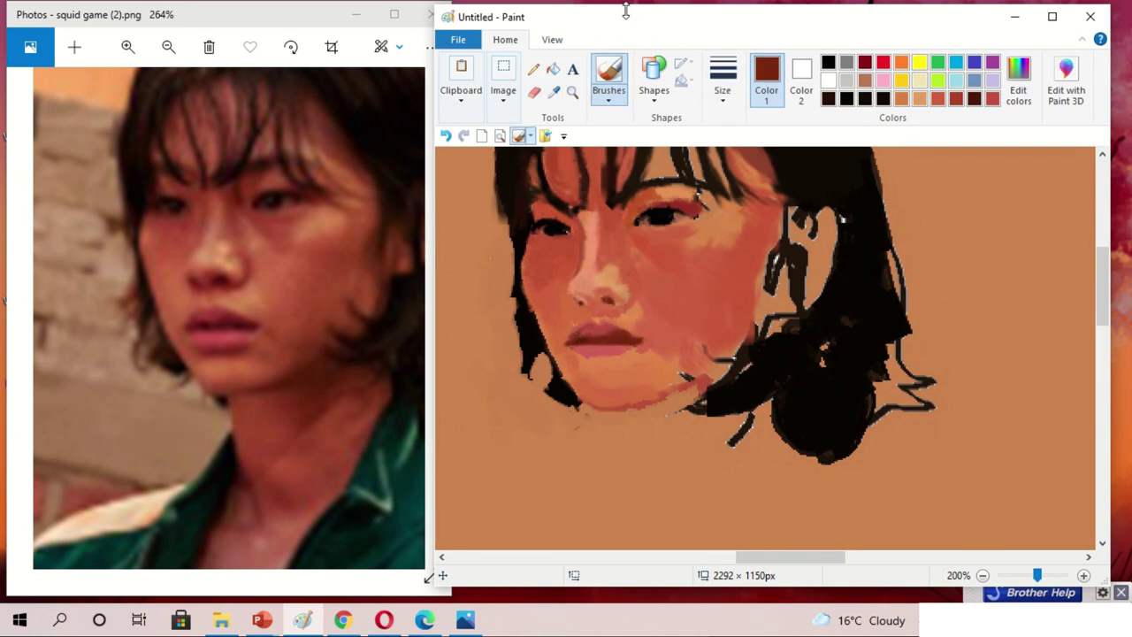
Paint a dark red shadow under the lower lip and blend sampled rosy skin tones over the chin and mouth corner.
{"action": "left_click_drag", "start_coordinate": [635, 358], "coordinate": [574, 360]}
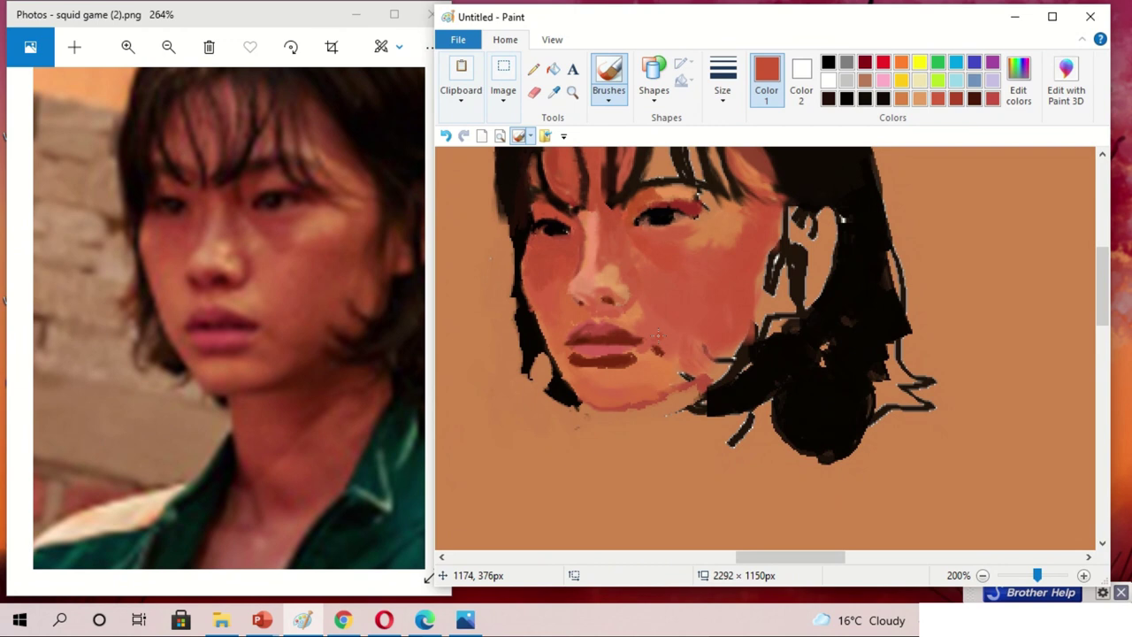
{"action": "left_click", "coordinate": [700, 237]}
{"action": "left_click_drag", "start_coordinate": [651, 367], "coordinate": [681, 379]}
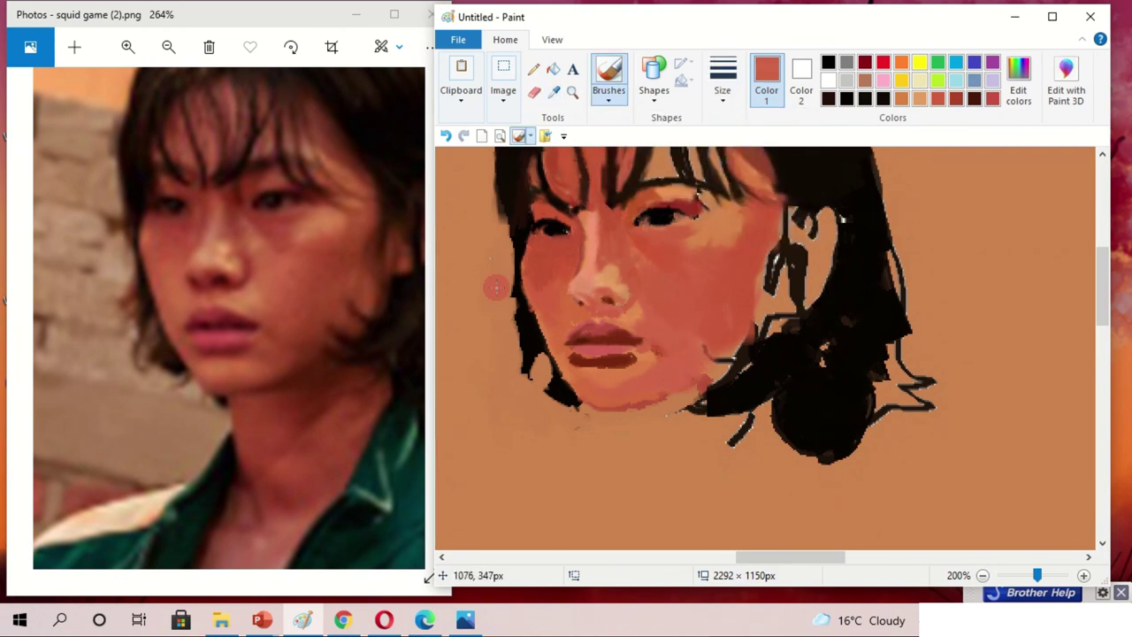
{"action": "left_click", "coordinate": [554, 91]}
{"action": "left_click", "coordinate": [641, 363]}
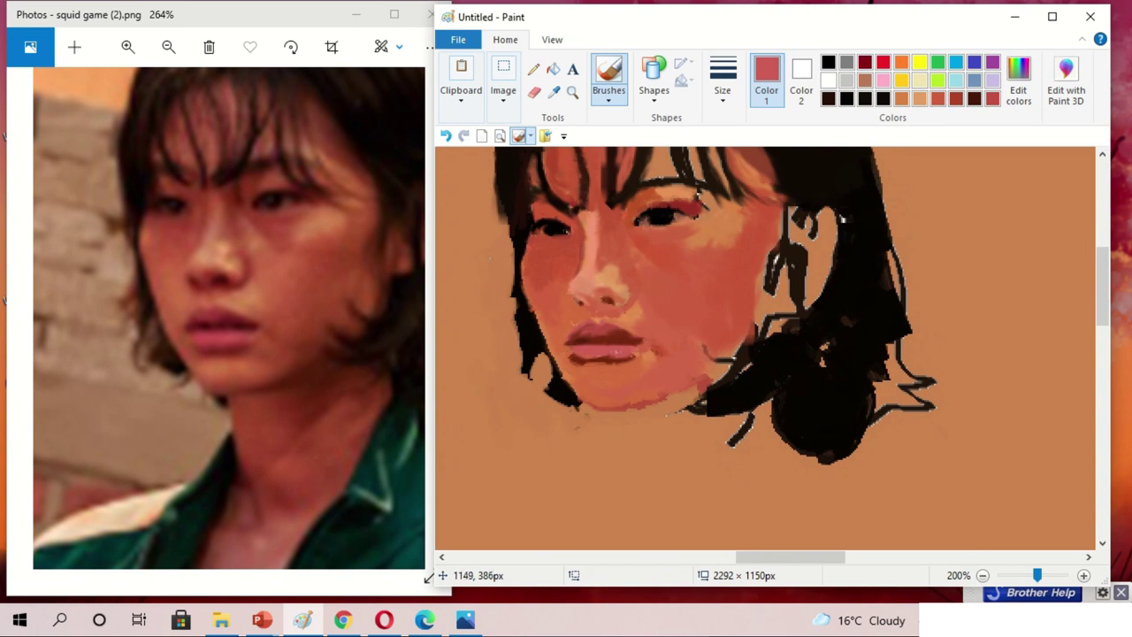
Switch the brush type and shade the inner corner of the right eye beside the nose bridge in reddish brown.
{"action": "left_click", "coordinate": [608, 95]}
{"action": "left_click", "coordinate": [675, 338]}
{"action": "key", "text": "alt"}
{"action": "key", "text": "alt"}
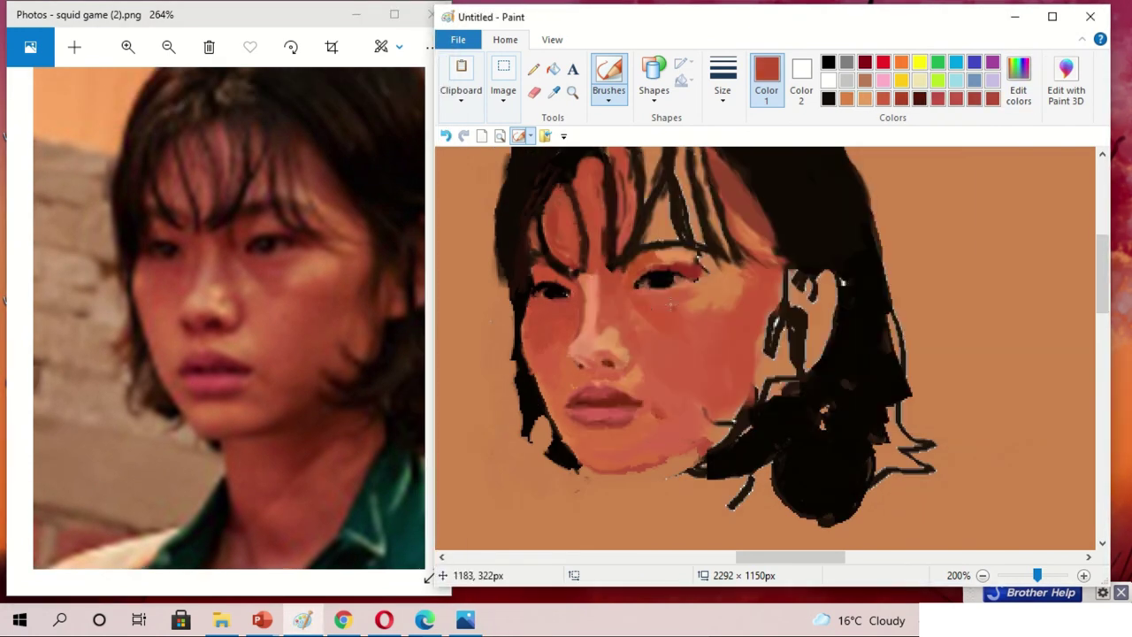
{"action": "left_click", "coordinate": [884, 98]}
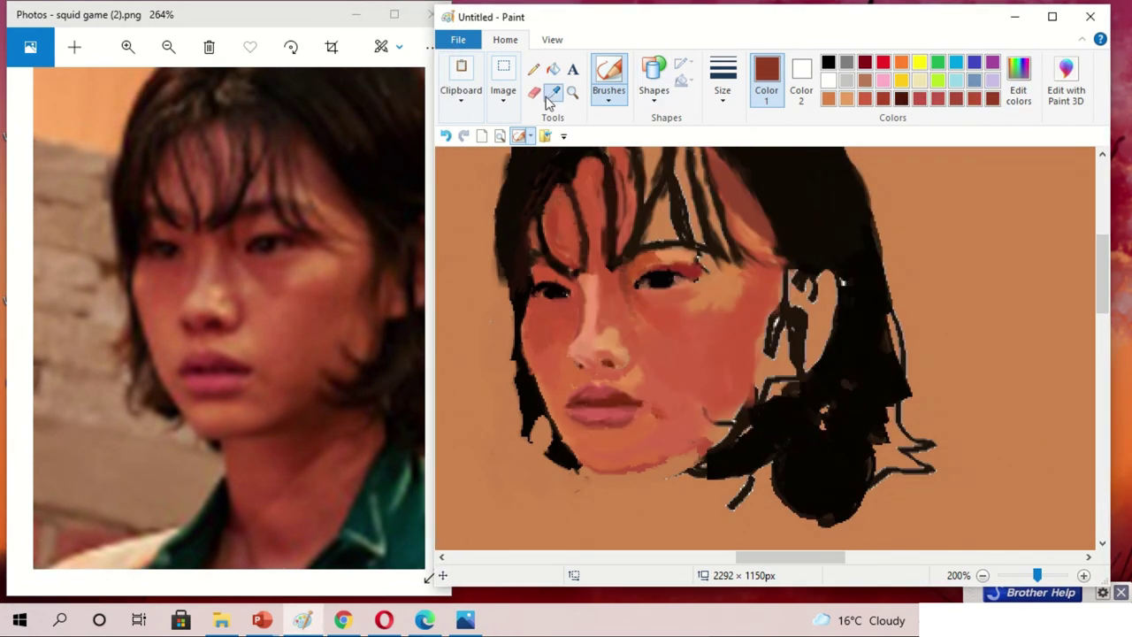
{"action": "left_click", "coordinate": [584, 271]}
Blend sampled brick red under the right eyebrow, from its inner end across the eyelid.
{"action": "left_click", "coordinate": [554, 92]}
{"action": "left_click", "coordinate": [626, 253]}
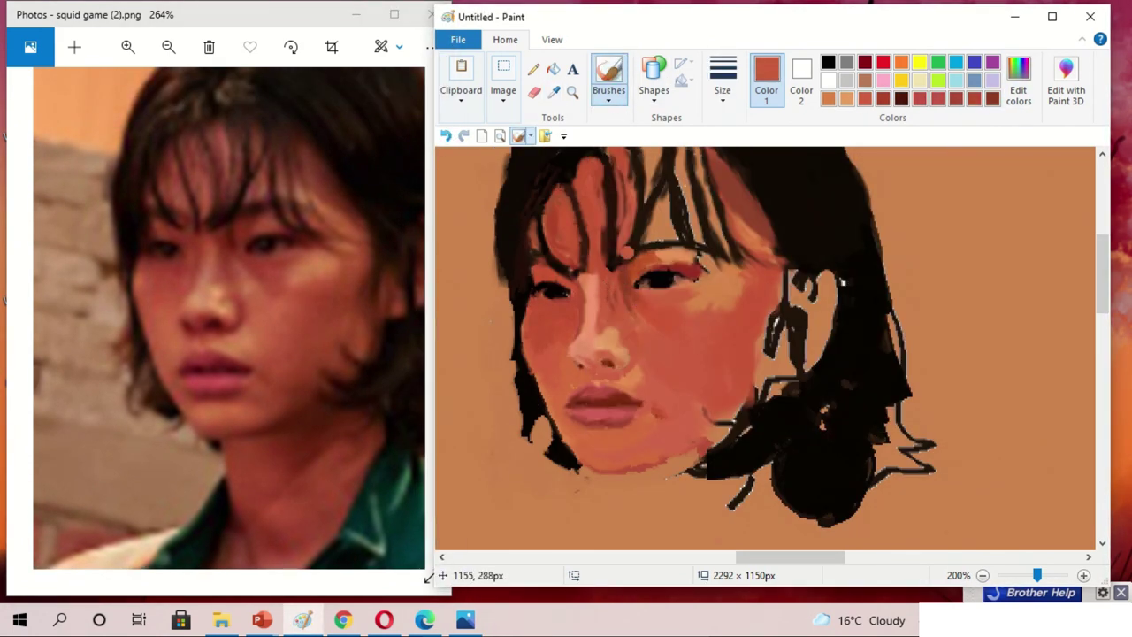
{"action": "left_click_drag", "start_coordinate": [656, 261], "coordinate": [680, 252]}
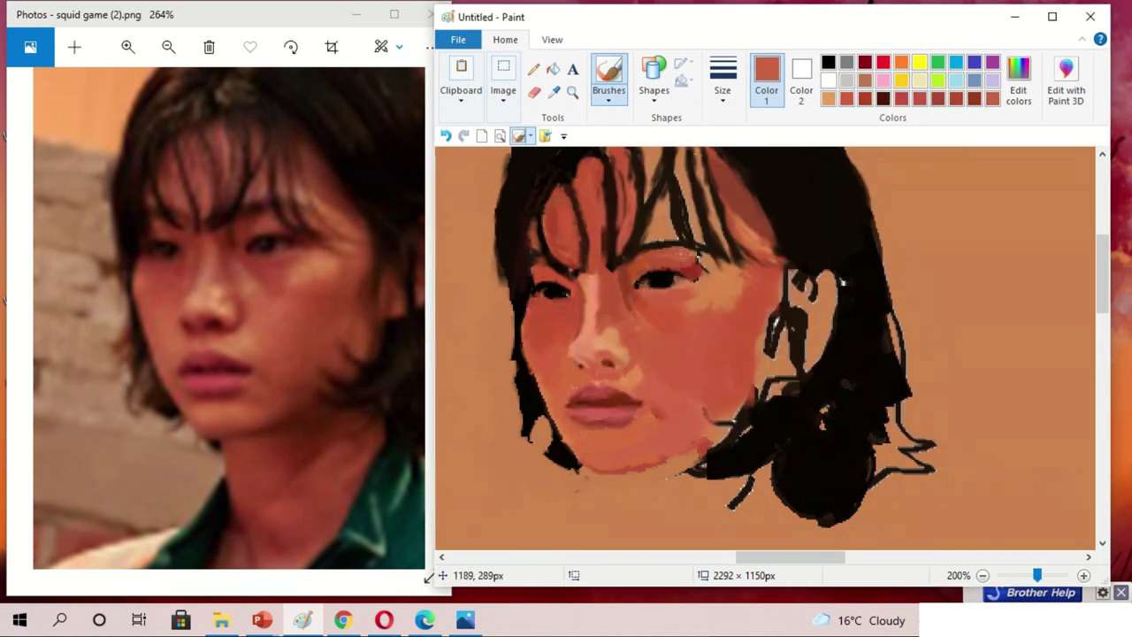
Enlarge the painting window and compare the whole portrait with the reference photo at 100% zoom.
{"action": "double_click", "coordinate": [812, 8]}
{"action": "scroll", "coordinate": [838, 520], "scroll_direction": "down", "scroll_amount": 2}
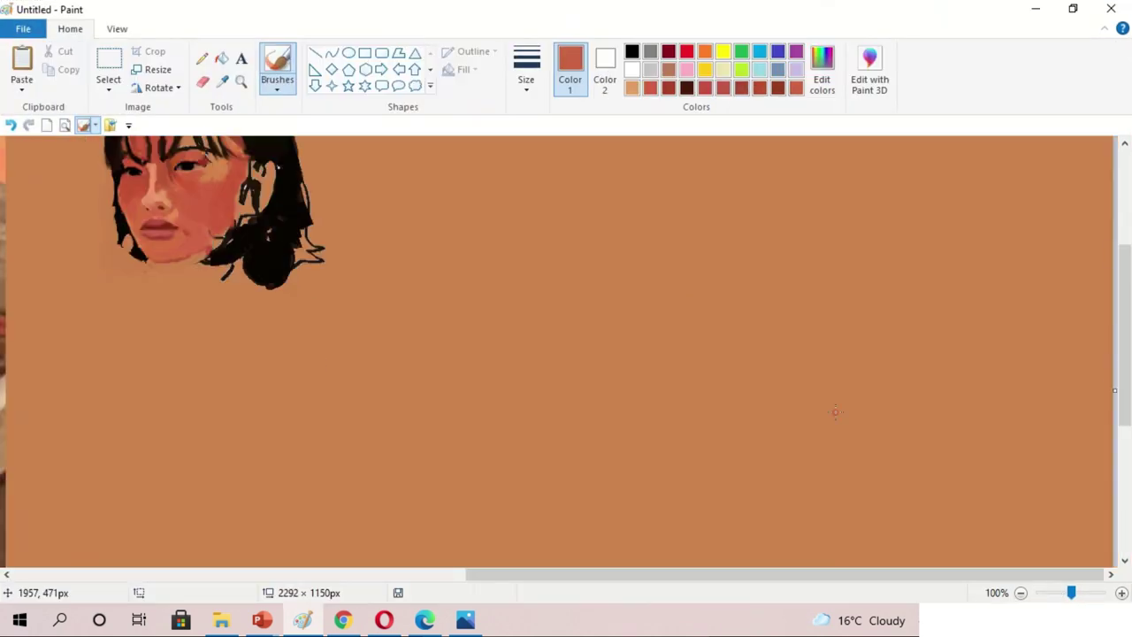
{"action": "scroll", "coordinate": [838, 521], "scroll_direction": "up", "scroll_amount": 1}
{"action": "key", "text": "alt+Tab"}
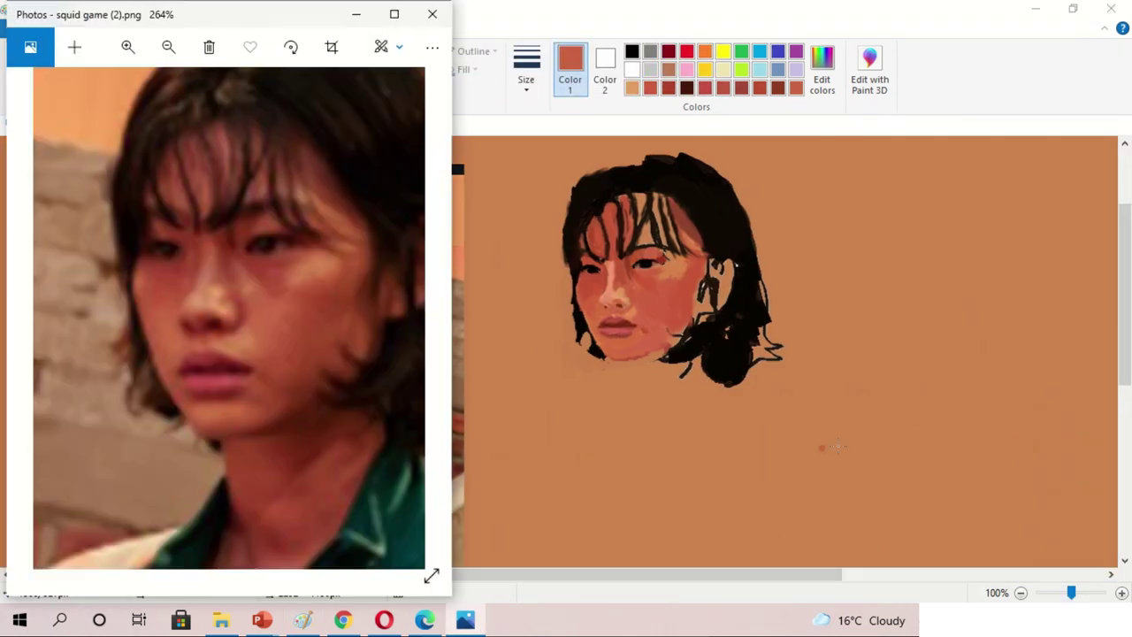
{"action": "scroll", "coordinate": [462, 376], "scroll_direction": "up", "scroll_amount": 1}
{"action": "key", "text": "alt+Tab"}
{"action": "left_click", "coordinate": [1073, 8]}
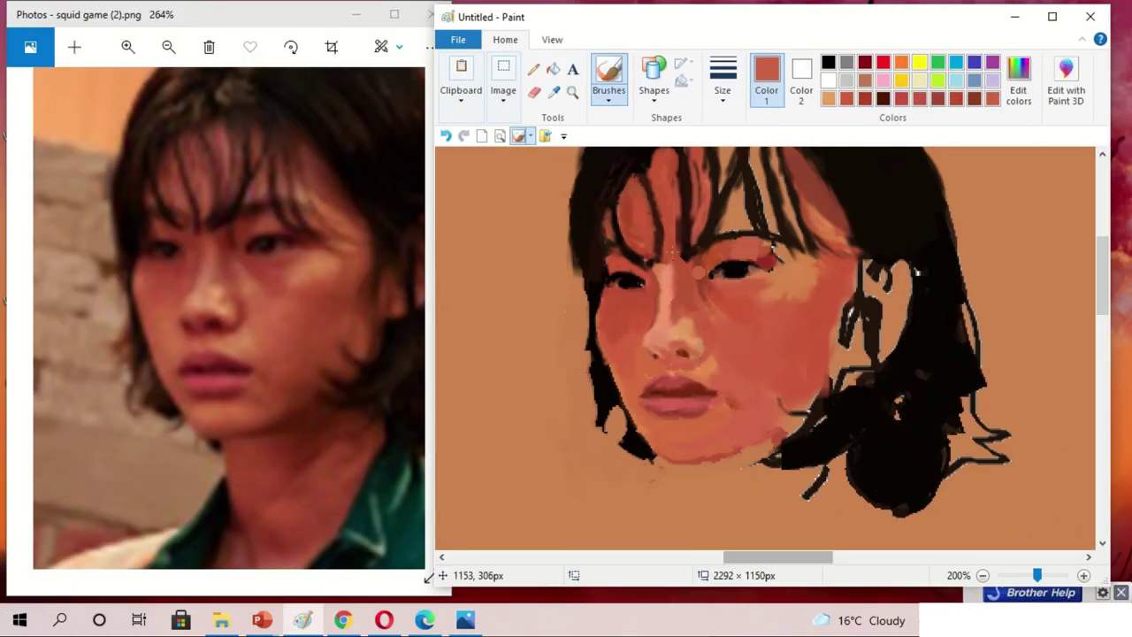
Shade the nose bridge and the area under the right eye with muted reds, using a different brush type.
{"action": "left_click", "coordinate": [819, 285]}
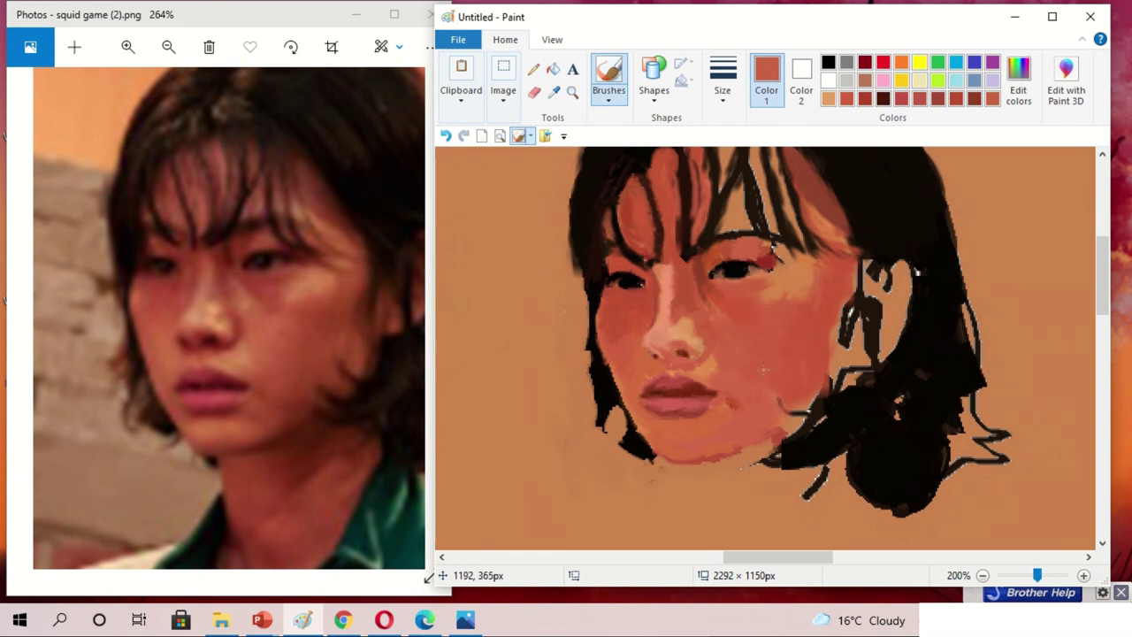
{"action": "left_click", "coordinate": [938, 100]}
{"action": "left_click_drag", "start_coordinate": [763, 557], "coordinate": [782, 572]}
{"action": "left_click", "coordinate": [609, 88]}
{"action": "left_click", "coordinate": [616, 166]}
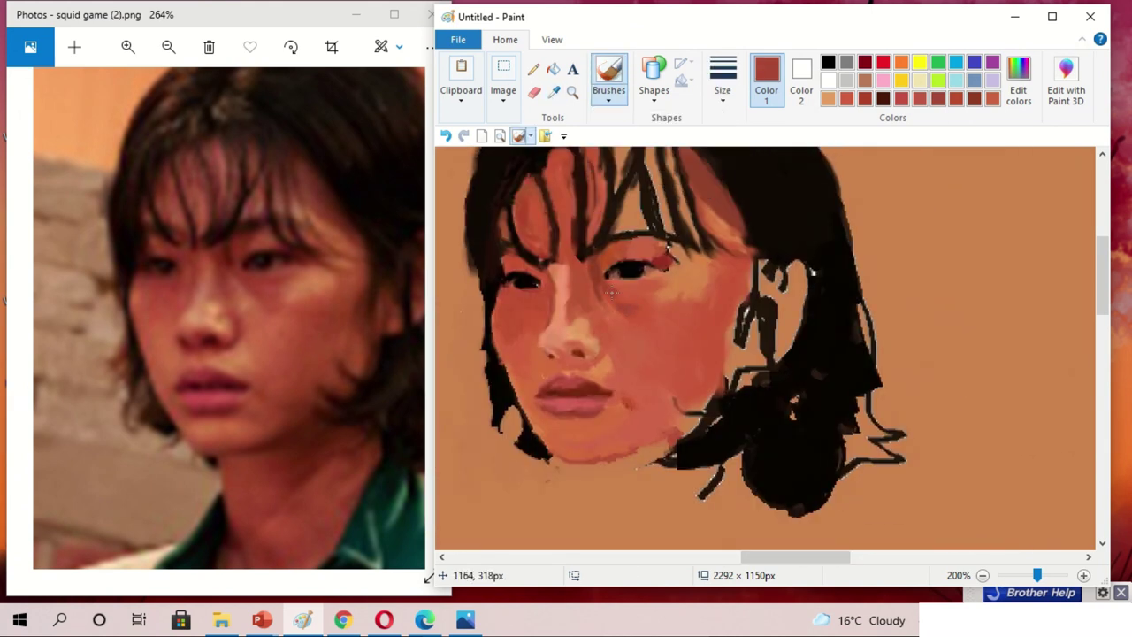
{"action": "left_click", "coordinate": [589, 293]}
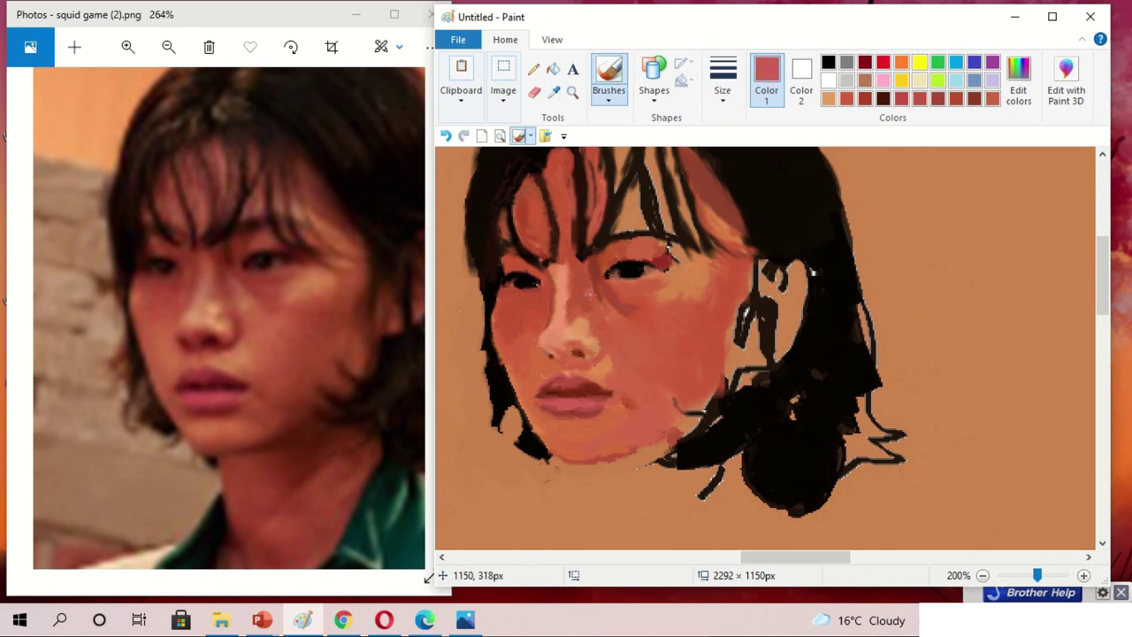
{"action": "left_click", "coordinate": [599, 310]}
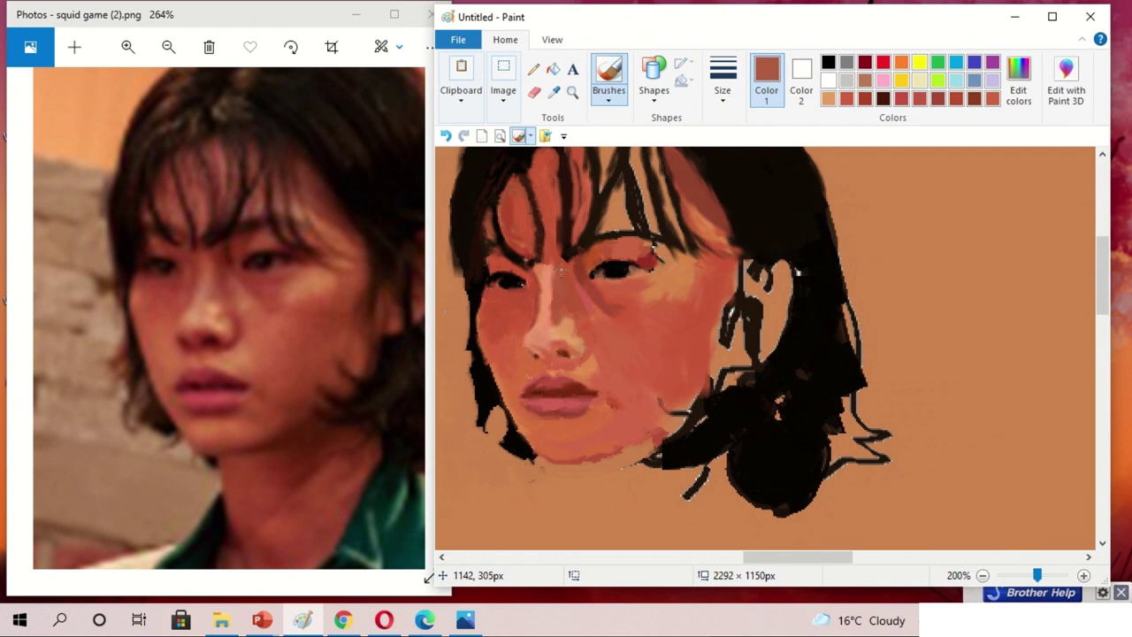
Sample a skin tone beside the nose and deepen the shadow along the lower jaw in dark red.
{"action": "left_click", "coordinate": [553, 92]}
{"action": "left_click", "coordinate": [559, 307]}
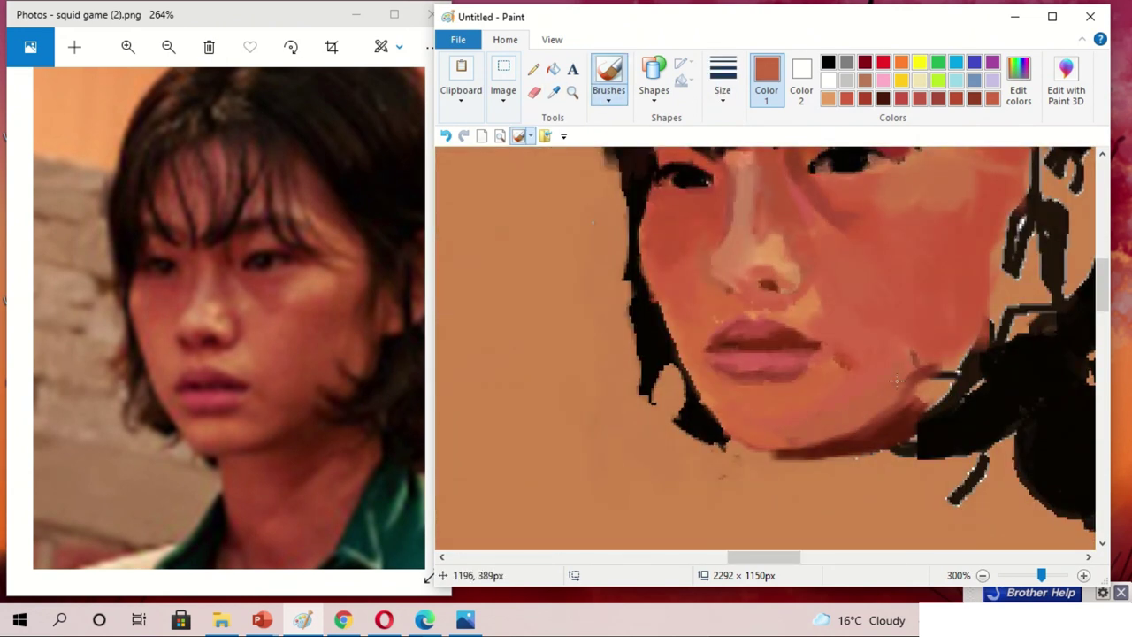
Sample the colour inside the lower-left hair gap and repaint the hair's edge along the cheek and jaw.
{"action": "left_click", "coordinate": [553, 93]}
{"action": "left_click", "coordinate": [681, 390]}
{"action": "mouse_move", "coordinate": [665, 361]}
{"action": "left_mouse_down"}
{"action": "mouse_move", "coordinate": [740, 453]}
{"action": "mouse_move", "coordinate": [662, 456]}
{"action": "mouse_move", "coordinate": [633, 292]}
{"action": "mouse_move", "coordinate": [638, 398]}
{"action": "mouse_move", "coordinate": [713, 437]}
{"action": "left_mouse_up"}
{"action": "left_click", "coordinate": [554, 92]}
{"action": "left_click", "coordinate": [623, 301]}
Add reddish-brown tufts to the outer edge of the left hair beside the cheek.
{"action": "left_click", "coordinate": [553, 93]}
{"action": "left_click", "coordinate": [659, 319]}
{"action": "left_click", "coordinate": [554, 93]}
{"action": "left_click", "coordinate": [658, 356]}
Reshape the lower-left hair tips into strands beside the jaw, using sampled hair and background tones.
{"action": "left_click", "coordinate": [553, 93]}
{"action": "left_click", "coordinate": [680, 396]}
{"action": "left_click", "coordinate": [675, 423]}
{"action": "left_click", "coordinate": [554, 93]}
{"action": "left_click", "coordinate": [619, 460]}
{"action": "mouse_move", "coordinate": [650, 407]}
{"action": "left_mouse_down"}
{"action": "mouse_move", "coordinate": [673, 455]}
{"action": "mouse_move", "coordinate": [686, 459]}
{"action": "left_mouse_up"}
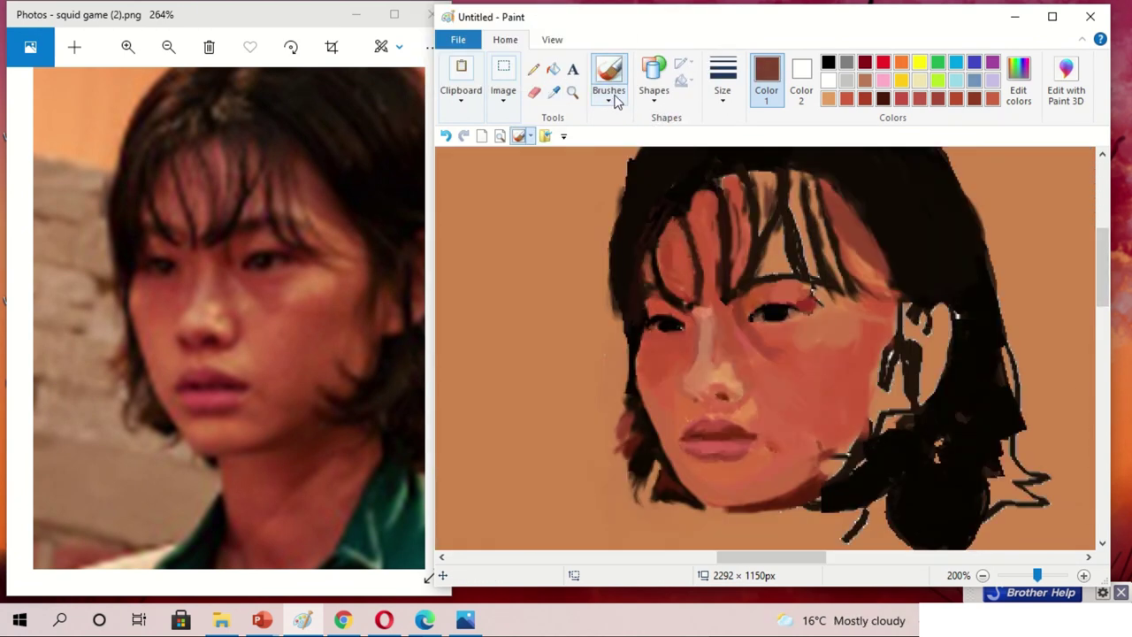
Paint the pale gap in the middle of the fringe with muted rose and reddish-brown skin tones.
{"action": "left_click", "coordinate": [609, 73]}
{"action": "left_click_drag", "start_coordinate": [765, 180], "coordinate": [777, 214]}
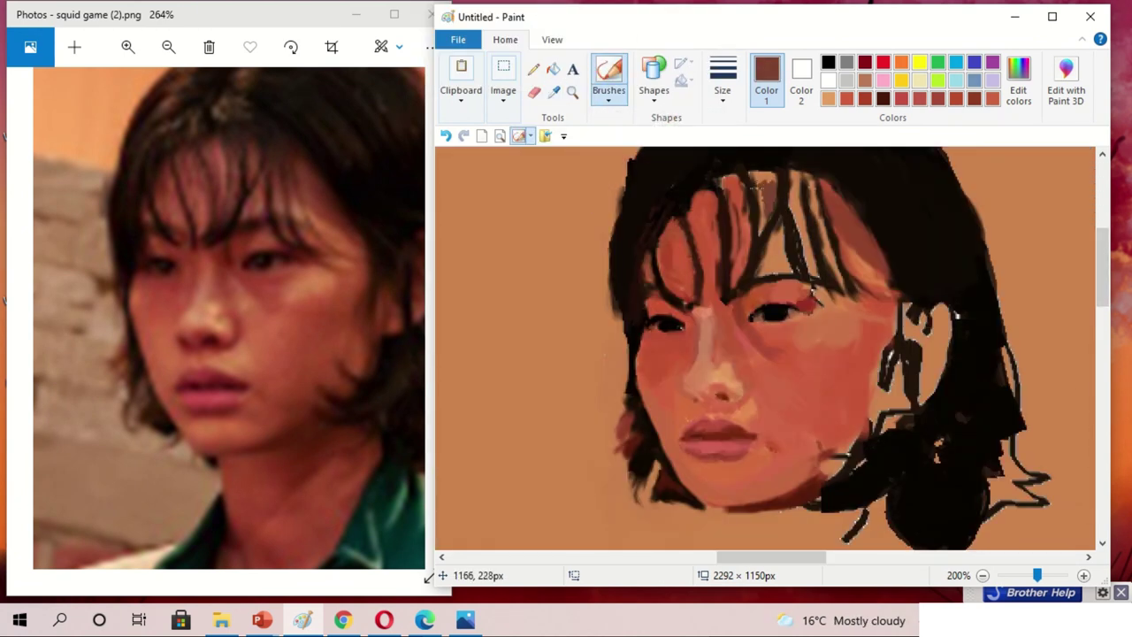
{"action": "mouse_move", "coordinate": [701, 180]}
{"action": "left_mouse_down"}
{"action": "mouse_move", "coordinate": [715, 197]}
{"action": "mouse_move", "coordinate": [698, 242]}
{"action": "left_mouse_up"}
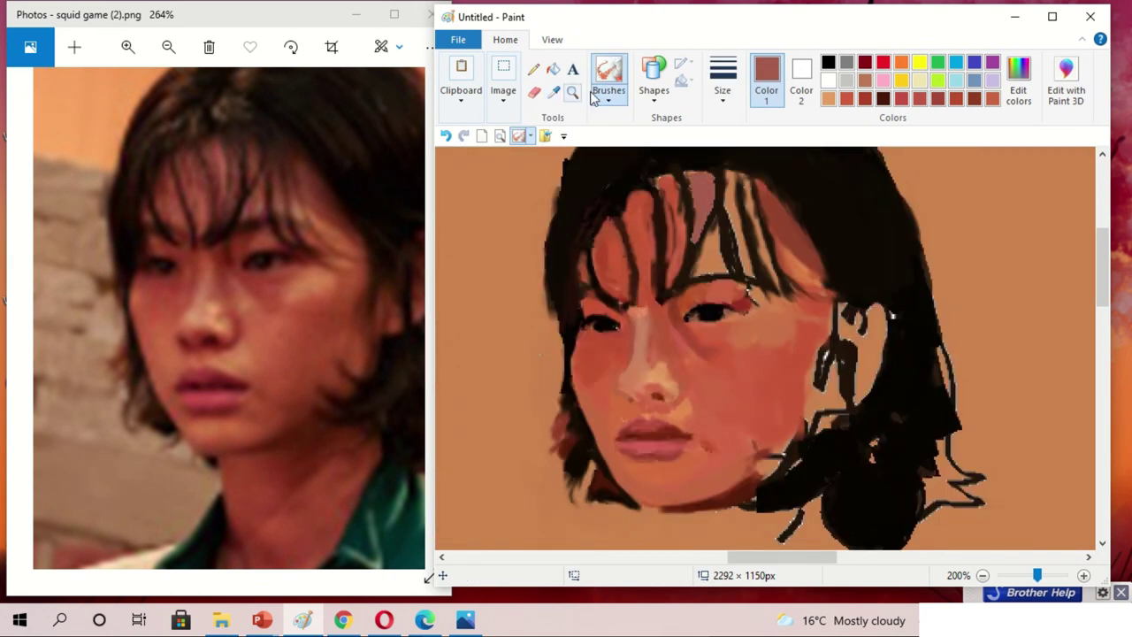
{"action": "left_click", "coordinate": [713, 193]}
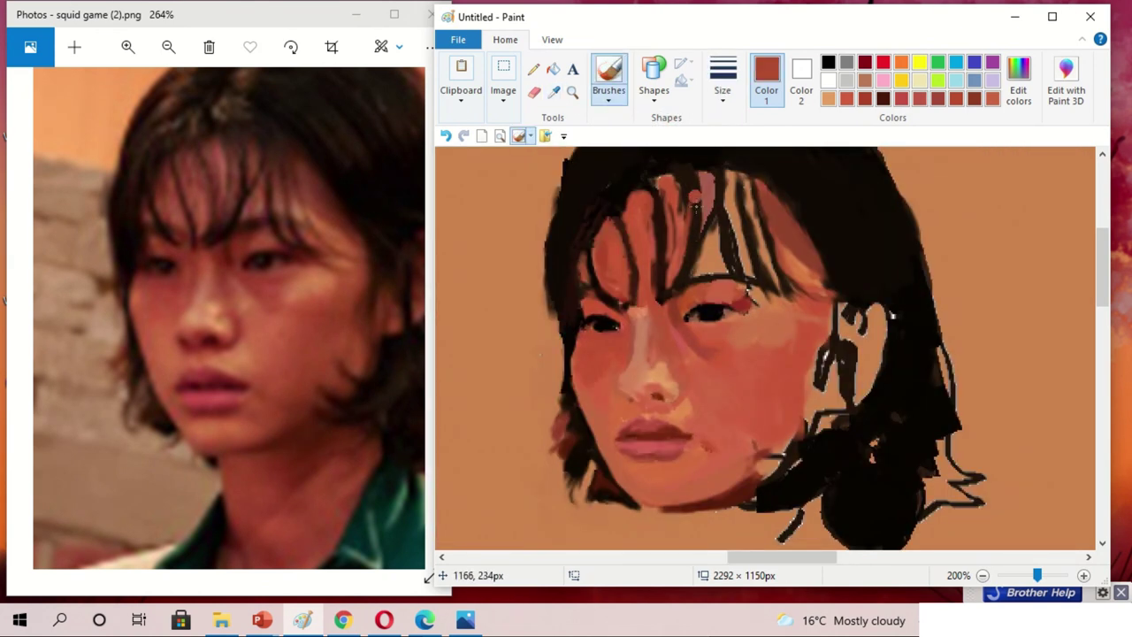
{"action": "left_click", "coordinate": [679, 172]}
Sample the dark hair colour and draw a thin fringe strand down the forehead towards the brows.
{"action": "left_click", "coordinate": [554, 92]}
{"action": "left_click", "coordinate": [755, 155]}
{"action": "left_click_drag", "start_coordinate": [655, 188], "coordinate": [665, 293]}
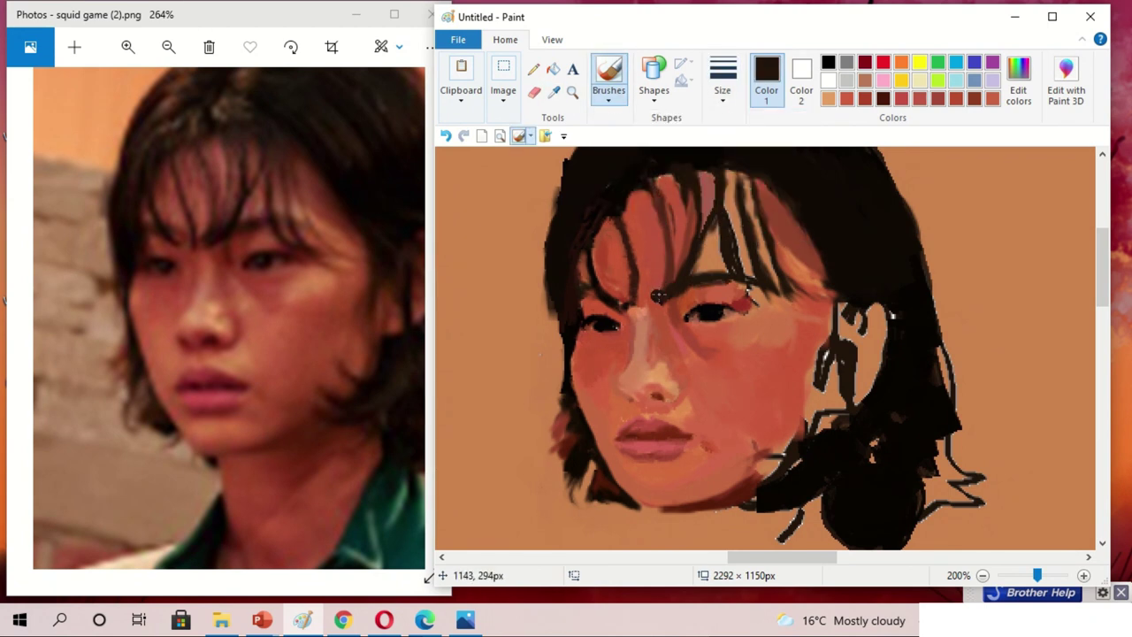
Sample nearby skin tones and blend the forehead between the fringe strands above the nose bridge.
{"action": "left_click", "coordinate": [554, 91]}
{"action": "left_click", "coordinate": [685, 287]}
{"action": "left_click", "coordinate": [554, 91]}
{"action": "left_click", "coordinate": [630, 292]}
{"action": "left_click_drag", "start_coordinate": [632, 274], "coordinate": [630, 245]}
{"action": "left_click", "coordinate": [624, 258]}
{"action": "left_click", "coordinate": [626, 279]}
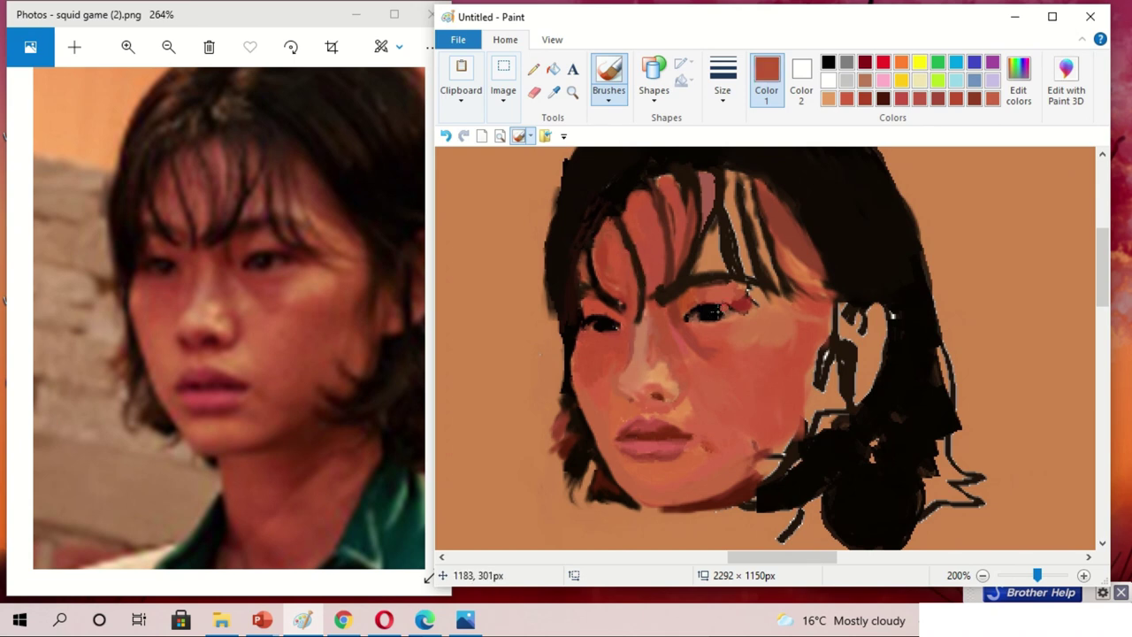
{"action": "left_click", "coordinate": [554, 91]}
{"action": "left_click", "coordinate": [623, 305]}
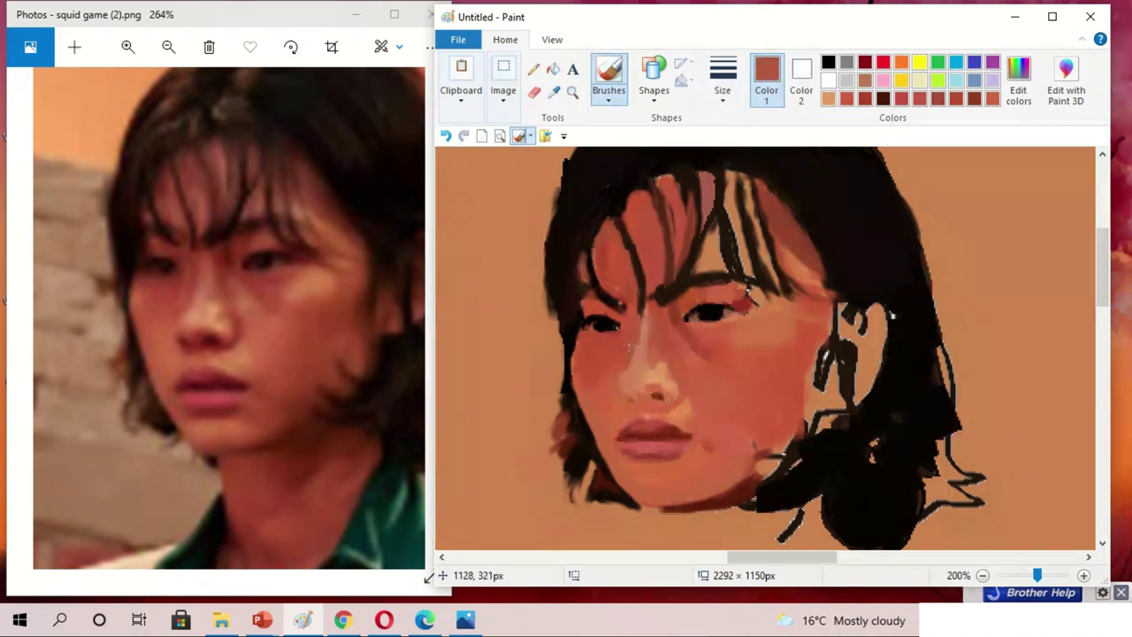
Change the brush size and blend sampled tones into the gaps between the middle fringe strands.
{"action": "left_click", "coordinate": [723, 88]}
{"action": "left_click", "coordinate": [746, 121]}
{"action": "left_click", "coordinate": [554, 91]}
{"action": "left_click", "coordinate": [715, 204]}
{"action": "left_click", "coordinate": [554, 91]}
{"action": "left_click", "coordinate": [713, 212]}
{"action": "left_click", "coordinate": [554, 91]}
{"action": "left_click", "coordinate": [688, 184]}
Sample hairline and forehead tones and refine the fringe roots and the skin showing between them.
{"action": "left_click", "coordinate": [554, 92]}
{"action": "left_click", "coordinate": [632, 177]}
{"action": "left_click", "coordinate": [554, 91]}
{"action": "left_click", "coordinate": [673, 190]}
{"action": "left_click", "coordinate": [554, 91]}
{"action": "left_click", "coordinate": [699, 190]}
{"action": "left_click", "coordinate": [554, 91]}
{"action": "left_click", "coordinate": [665, 270]}
Cover the pale gap above the right-hand brow with sampled skin tone and redraw a dark fringe strand there.
{"action": "left_click", "coordinate": [554, 91]}
{"action": "left_click", "coordinate": [786, 287]}
{"action": "mouse_move", "coordinate": [712, 237]}
{"action": "left_mouse_down"}
{"action": "mouse_move", "coordinate": [738, 282]}
{"action": "mouse_move", "coordinate": [760, 297]}
{"action": "mouse_move", "coordinate": [774, 286]}
{"action": "left_mouse_up"}
{"action": "left_click", "coordinate": [553, 91]}
{"action": "left_click", "coordinate": [744, 232]}
{"action": "mouse_move", "coordinate": [744, 230]}
{"action": "left_mouse_down"}
{"action": "mouse_move", "coordinate": [739, 183]}
{"action": "mouse_move", "coordinate": [766, 248]}
{"action": "mouse_move", "coordinate": [744, 182]}
{"action": "mouse_move", "coordinate": [733, 184]}
{"action": "mouse_move", "coordinate": [769, 183]}
{"action": "mouse_move", "coordinate": [725, 162]}
{"action": "left_mouse_up"}
Change the brush size and rework the lid, eye white and surrounding skin of the right-hand eye with sampled tones.
{"action": "left_click", "coordinate": [723, 89]}
{"action": "left_click", "coordinate": [771, 134]}
{"action": "left_click", "coordinate": [554, 91]}
{"action": "left_click", "coordinate": [707, 308]}
{"action": "mouse_move", "coordinate": [685, 310]}
{"action": "left_mouse_down"}
{"action": "mouse_move", "coordinate": [752, 305]}
{"action": "mouse_move", "coordinate": [736, 277]}
{"action": "left_mouse_up"}
{"action": "left_click", "coordinate": [740, 327]}
{"action": "left_click", "coordinate": [691, 297]}
{"action": "left_click", "coordinate": [689, 316]}
Refine the outer corner of the right-hand eye and extend the fringe strands across the temple.
{"action": "scroll", "coordinate": [860, 296], "scroll_direction": "up", "scroll_amount": 1}
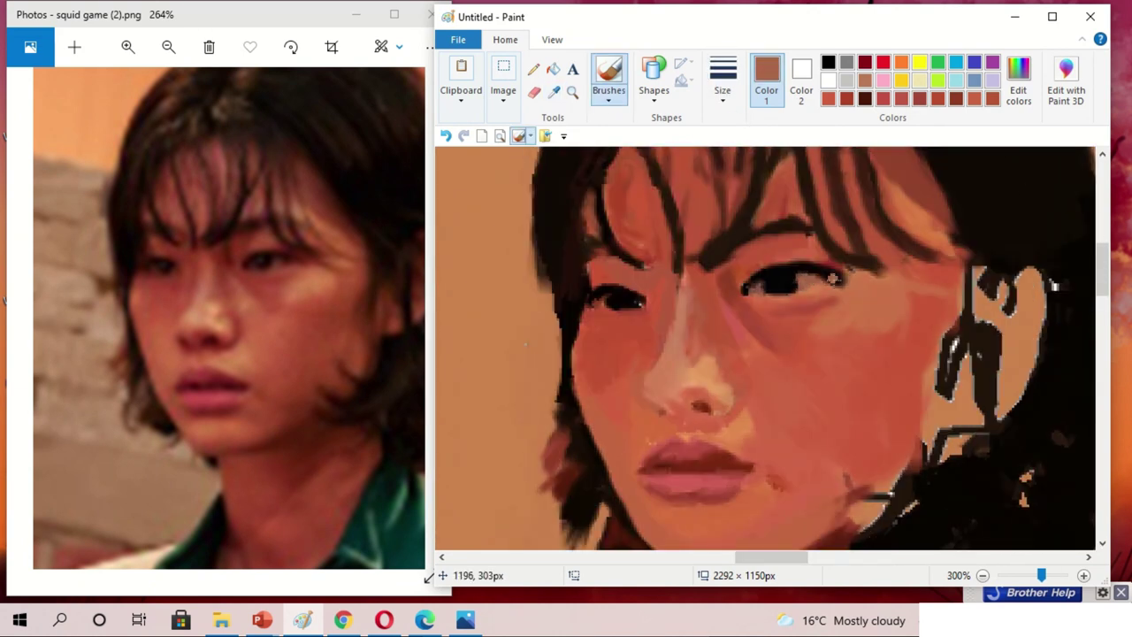
{"action": "left_click", "coordinate": [832, 279]}
{"action": "left_click_drag", "start_coordinate": [823, 276], "coordinate": [938, 292]}
{"action": "left_click", "coordinate": [910, 272]}
{"action": "left_click", "coordinate": [863, 229]}
{"action": "left_click", "coordinate": [780, 220]}
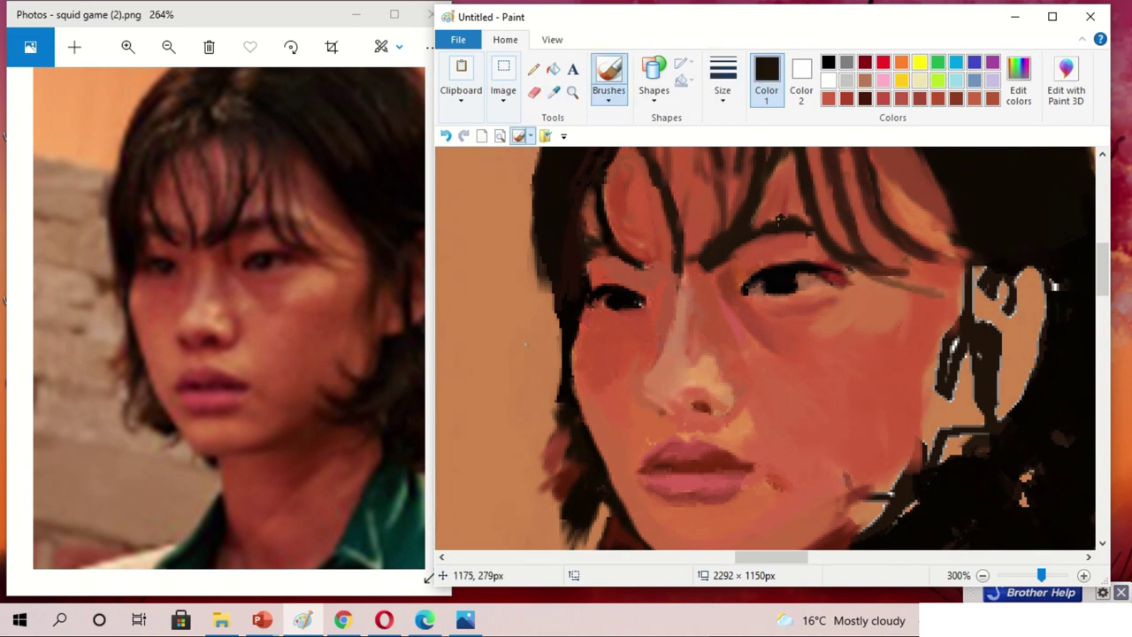
Even out the cheek beside the nose and smooth the lower lip with reddish tones.
{"action": "left_click", "coordinate": [832, 370]}
{"action": "left_click", "coordinate": [676, 489]}
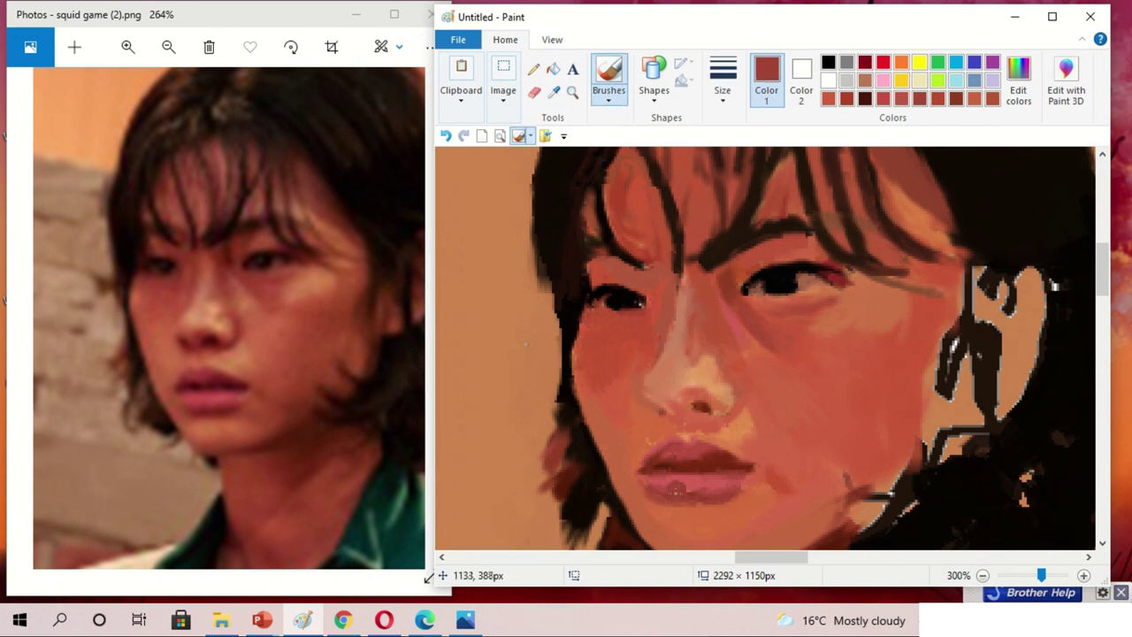
{"action": "left_click", "coordinate": [993, 99]}
{"action": "left_click", "coordinate": [872, 359]}
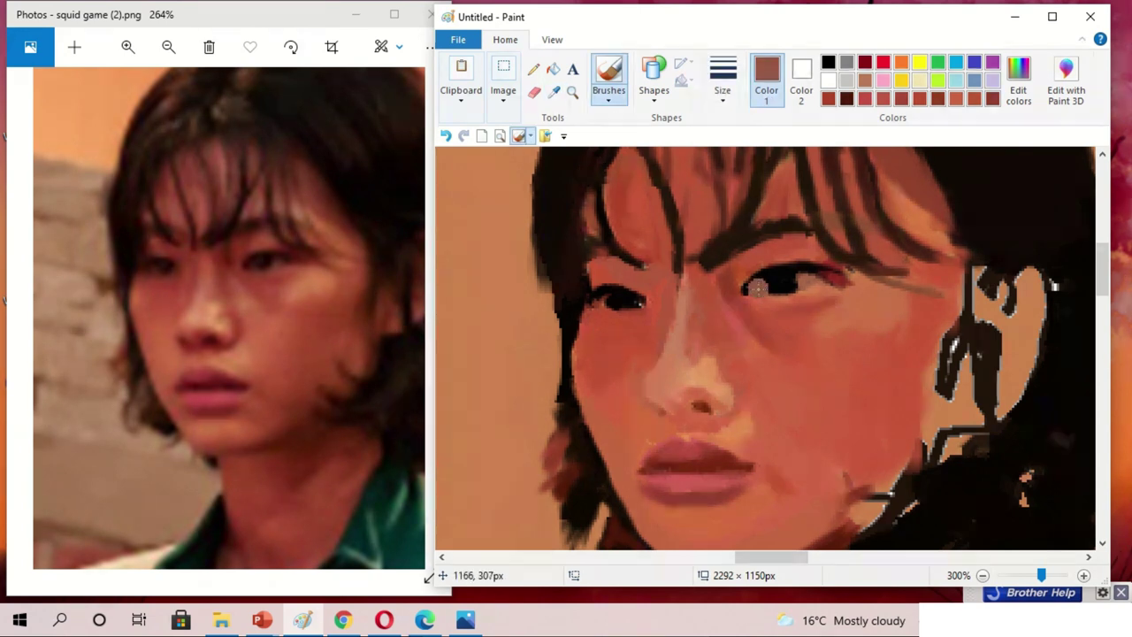
Shade the corners and whites of both eyes with brown and dark red tones.
{"action": "left_click", "coordinate": [751, 287]}
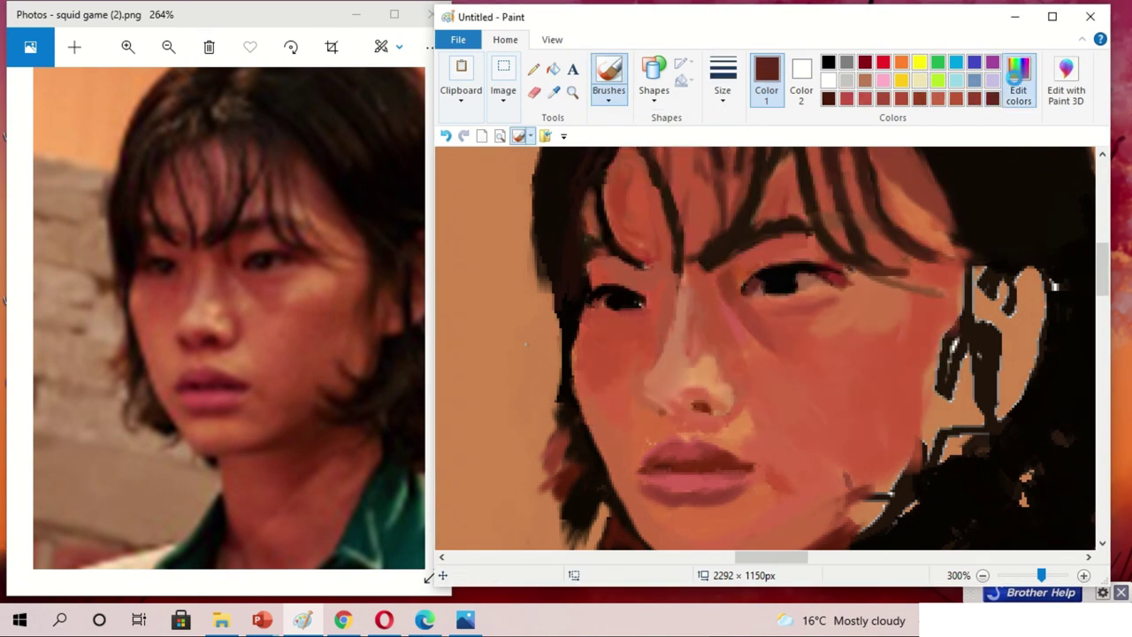
{"action": "left_click", "coordinate": [716, 297]}
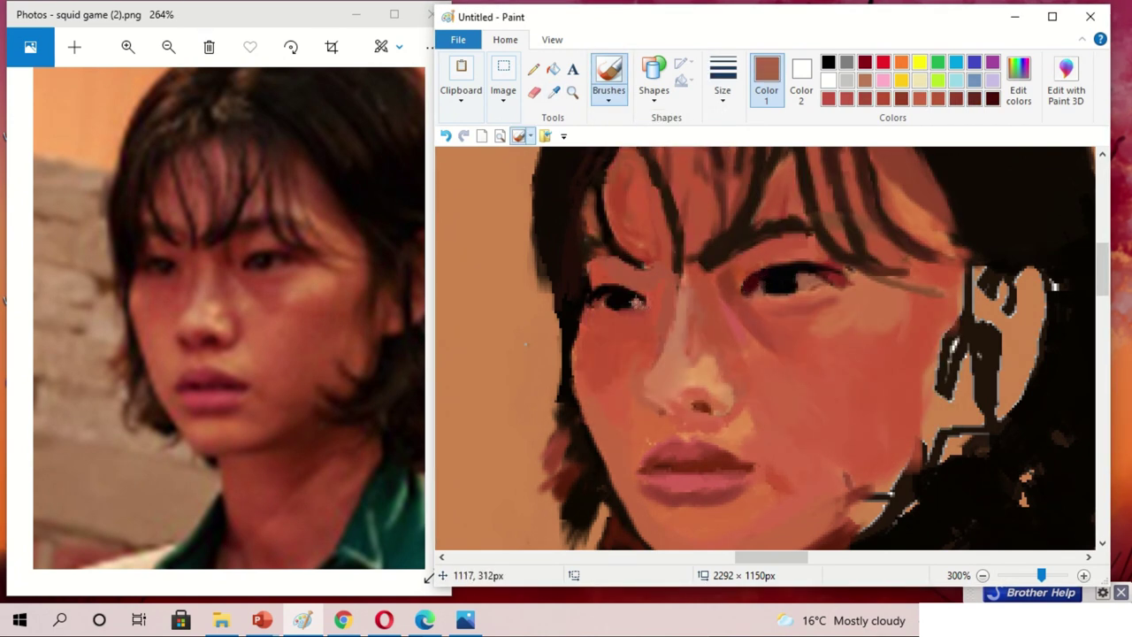
{"action": "left_click", "coordinate": [632, 301]}
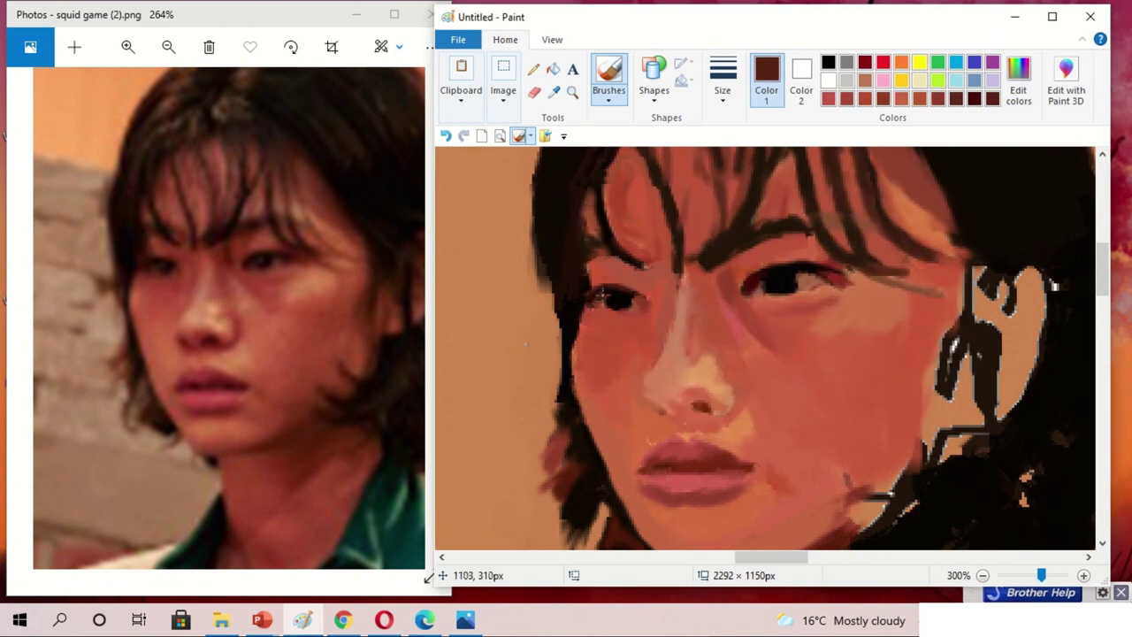
{"action": "left_click", "coordinate": [613, 302]}
Darken the pupils with black and add a small grey highlight using the basic brush.
{"action": "scroll", "coordinate": [727, 119], "scroll_direction": "down", "scroll_amount": 1}
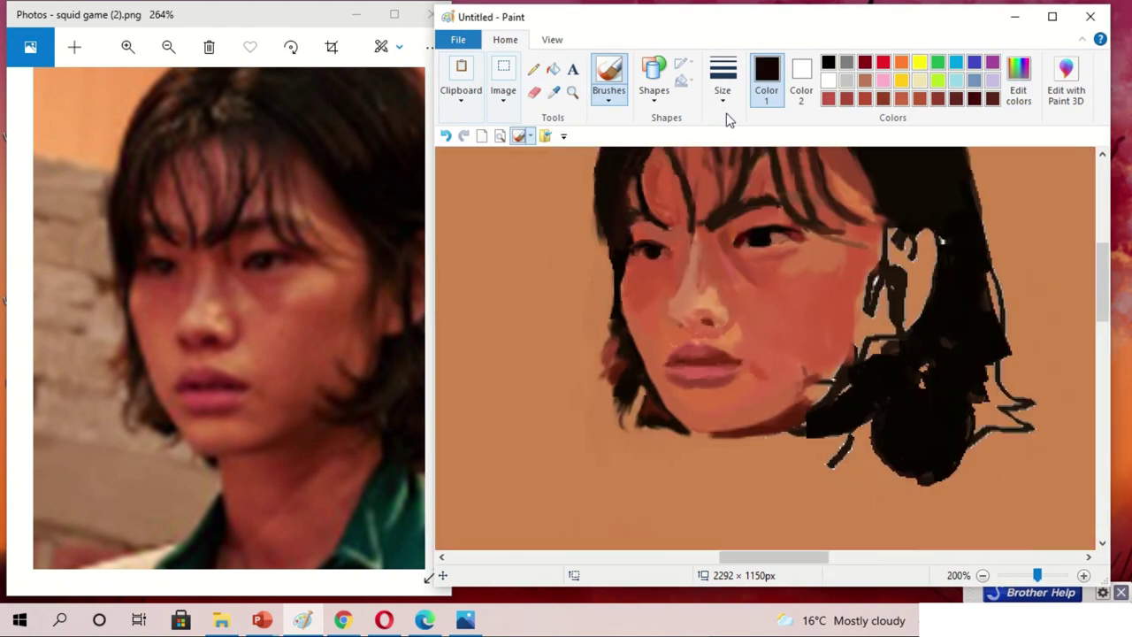
{"action": "scroll", "coordinate": [745, 294], "scroll_direction": "up", "scroll_amount": 1}
{"action": "left_click", "coordinate": [828, 62]}
{"action": "left_click", "coordinate": [609, 95]}
{"action": "left_click", "coordinate": [608, 121]}
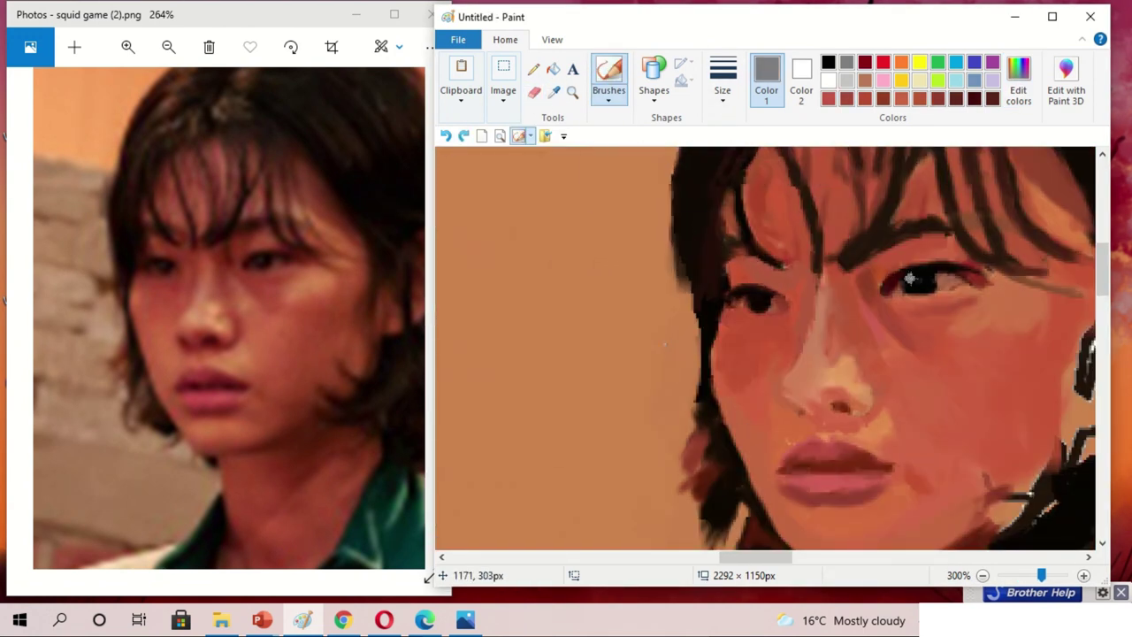
Extend the crown of the hair upward in near-black and round off its outline.
{"action": "scroll", "coordinate": [665, 344], "scroll_direction": "down", "scroll_amount": 2}
{"action": "scroll", "coordinate": [1057, 323], "scroll_direction": "up", "scroll_amount": 1}
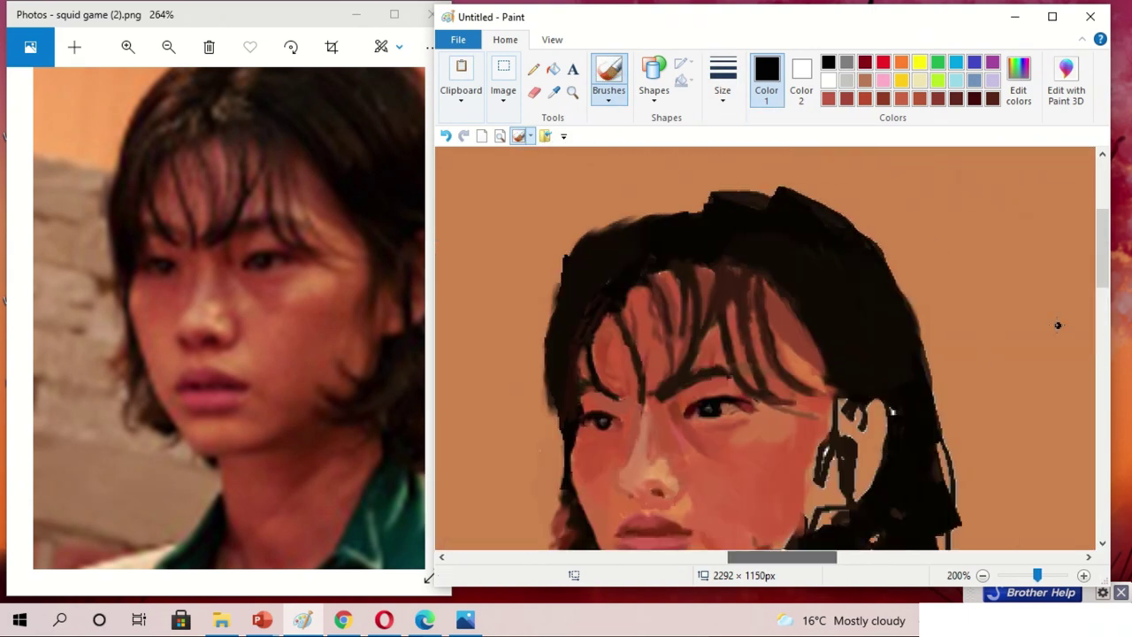
{"action": "left_click", "coordinate": [608, 95]}
{"action": "left_click", "coordinate": [609, 122]}
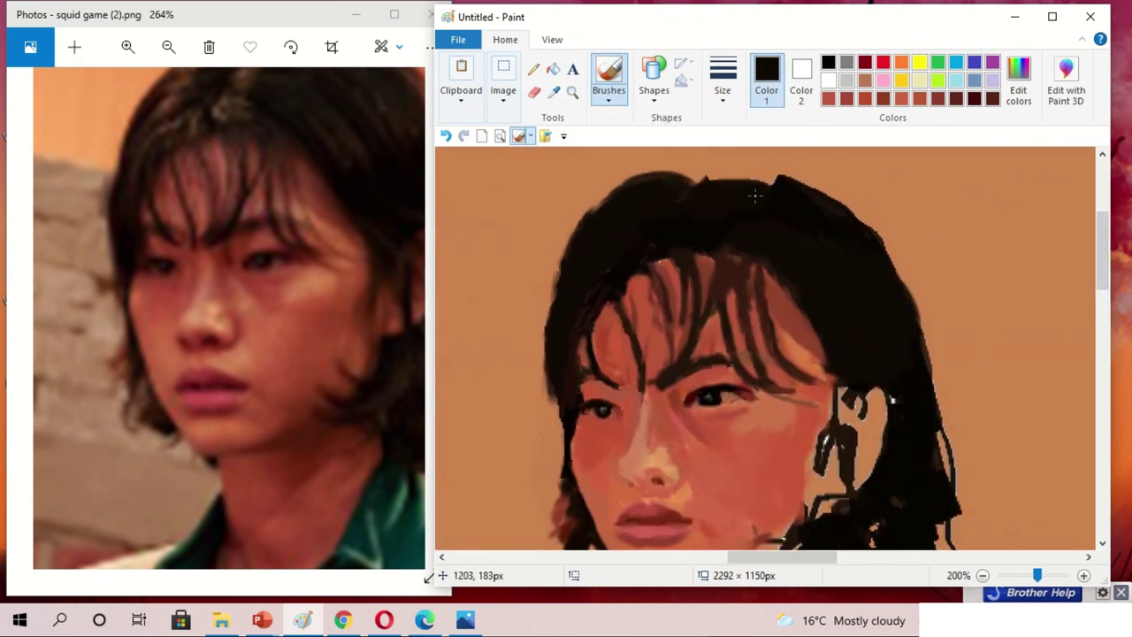
Fill the ear and the skin in front of it with sampled red tones, covering the sketch lines.
{"action": "scroll", "coordinate": [761, 186], "scroll_direction": "down", "scroll_amount": 2}
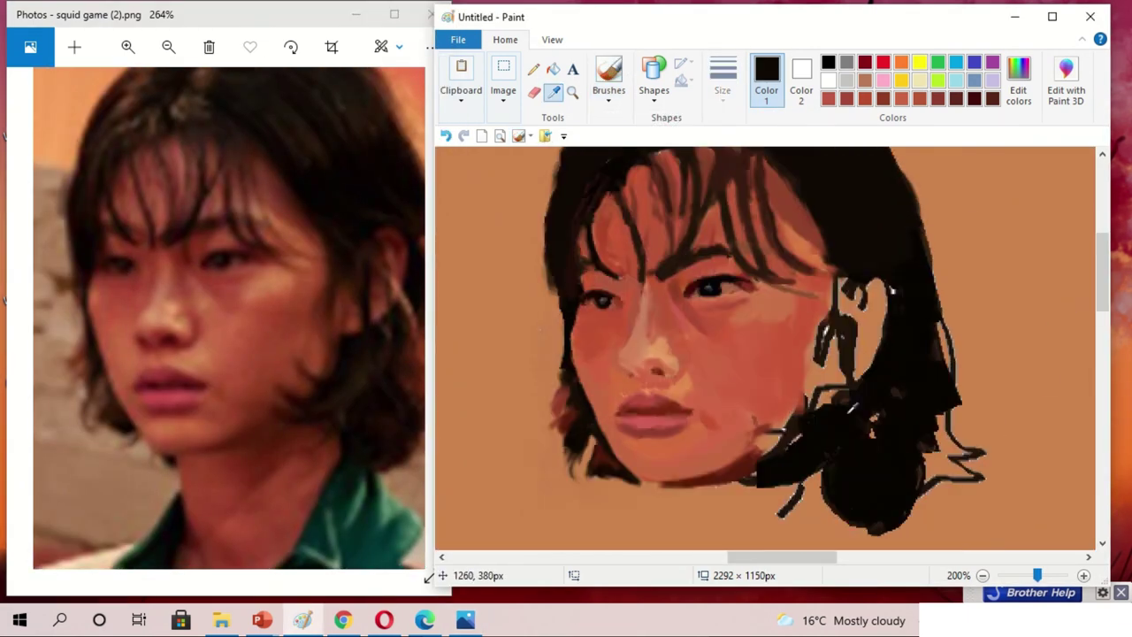
{"action": "left_click", "coordinate": [823, 349]}
{"action": "left_click_drag", "start_coordinate": [818, 327], "coordinate": [847, 393]}
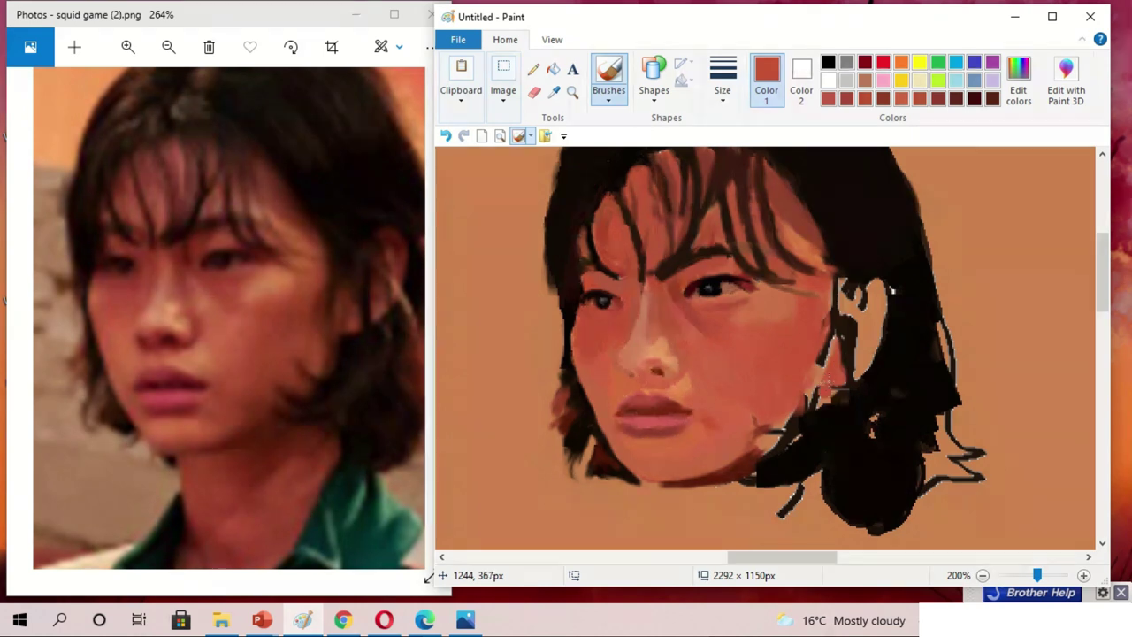
{"action": "mouse_move", "coordinate": [872, 292]}
{"action": "left_mouse_down"}
{"action": "mouse_move", "coordinate": [863, 359]}
{"action": "mouse_move", "coordinate": [896, 310]}
{"action": "left_mouse_up"}
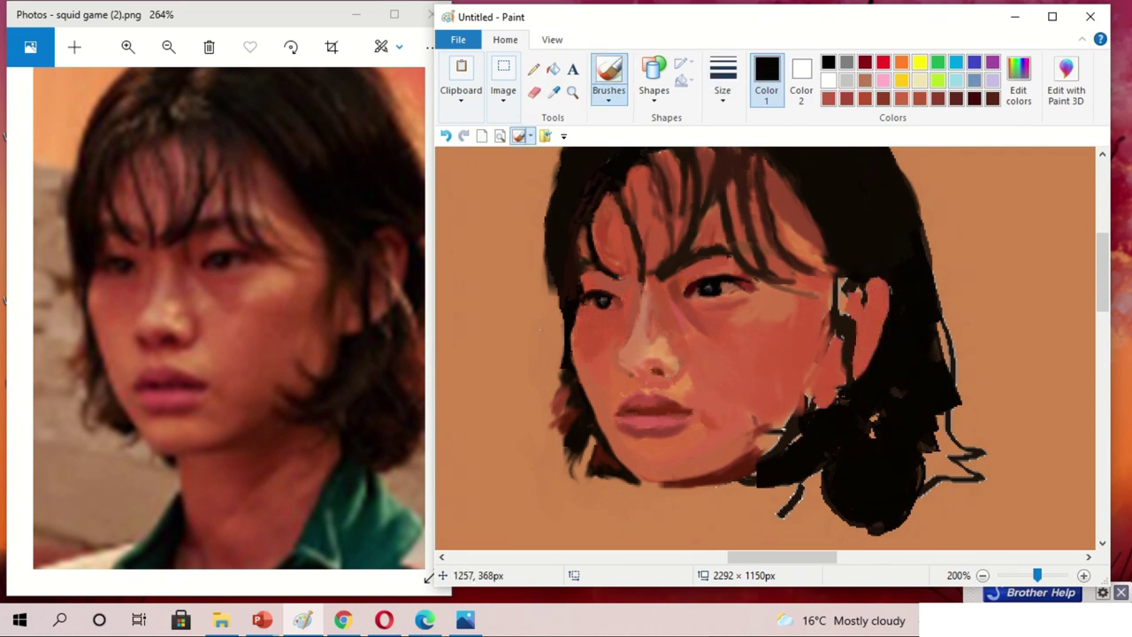
Cover the outlines between the cheek and hair with skin tone and deepen the jaw shadow in brown.
{"action": "left_click", "coordinate": [791, 412]}
{"action": "mouse_move", "coordinate": [796, 394]}
{"action": "left_mouse_down"}
{"action": "mouse_move", "coordinate": [810, 429]}
{"action": "mouse_move", "coordinate": [778, 447]}
{"action": "mouse_move", "coordinate": [775, 432]}
{"action": "left_mouse_up"}
{"action": "left_click", "coordinate": [650, 442]}
{"action": "left_click", "coordinate": [738, 468]}
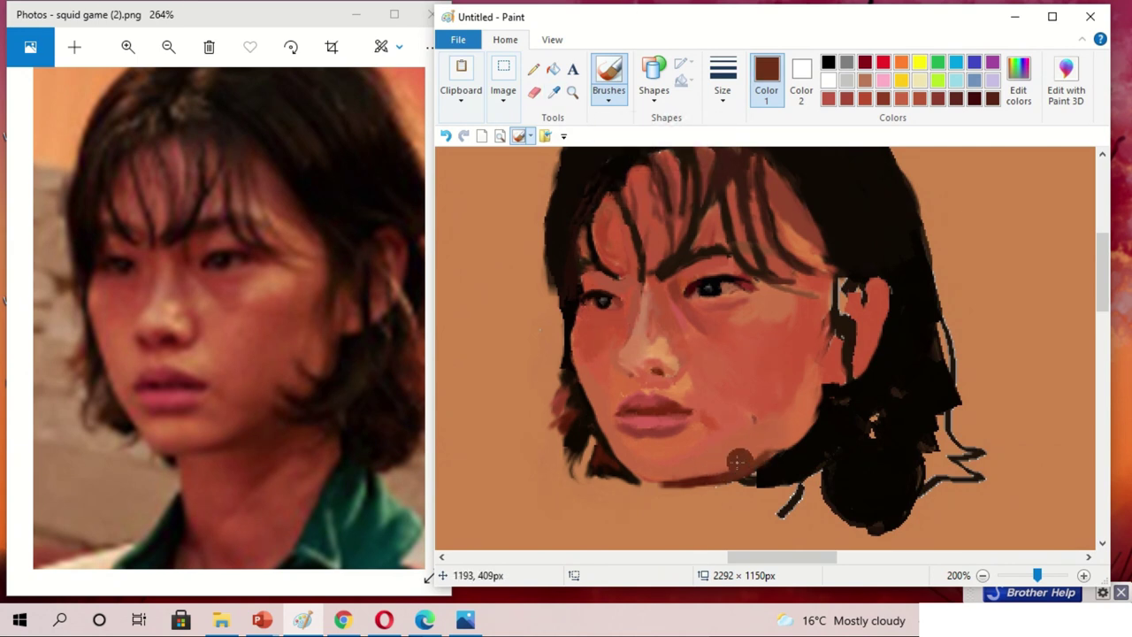
Paint dark and reddish-brown hair flicks curling over the right-hand cheek and jaw.
{"action": "left_click", "coordinate": [554, 91]}
{"action": "left_click", "coordinate": [803, 453]}
{"action": "mouse_move", "coordinate": [834, 403]}
{"action": "left_mouse_down"}
{"action": "mouse_move", "coordinate": [822, 396]}
{"action": "mouse_move", "coordinate": [832, 401]}
{"action": "left_mouse_up"}
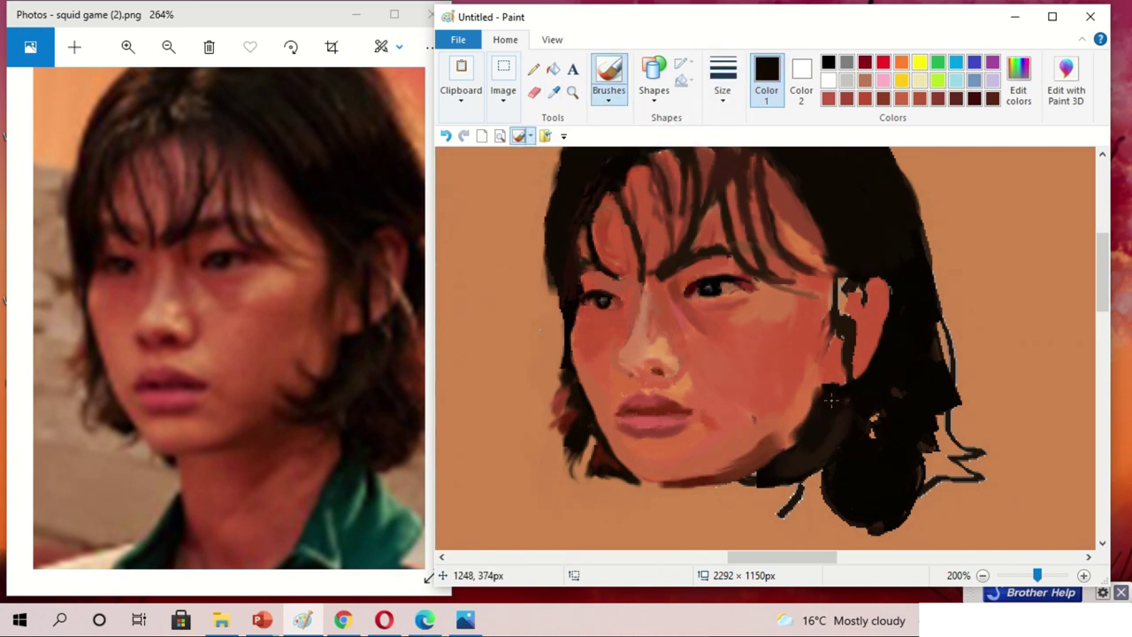
{"action": "left_click", "coordinate": [856, 96]}
{"action": "left_click", "coordinate": [788, 411]}
{"action": "left_click", "coordinate": [794, 440]}
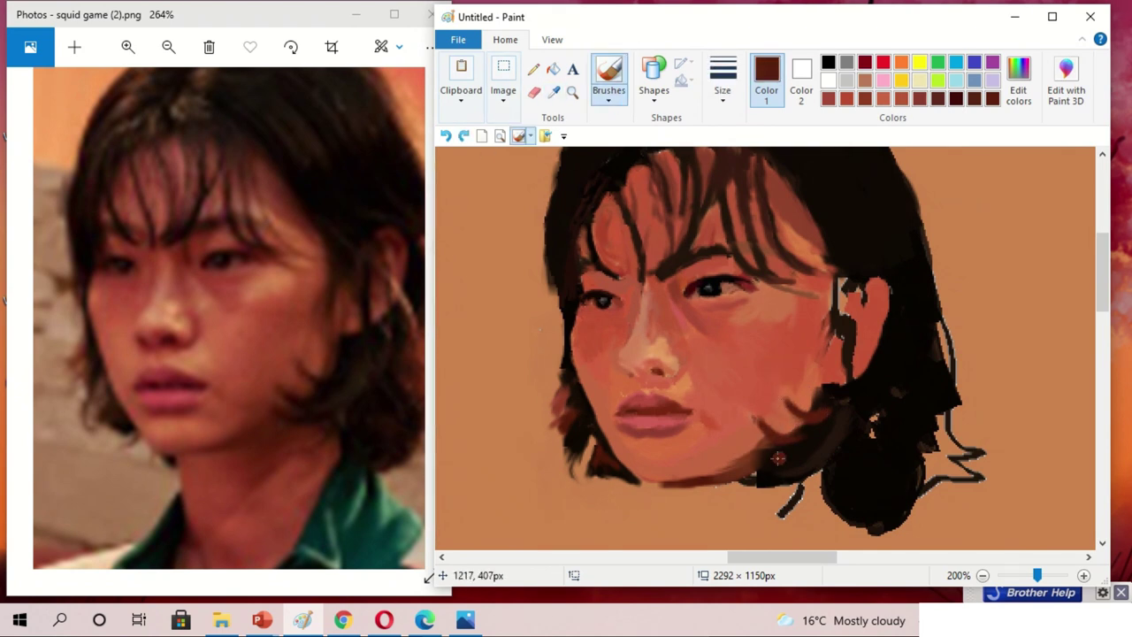
Mix a reddish-brown shade and block in the neck shadow below the jaw, changing the brush size for the strokes.
{"action": "left_click", "coordinate": [694, 478]}
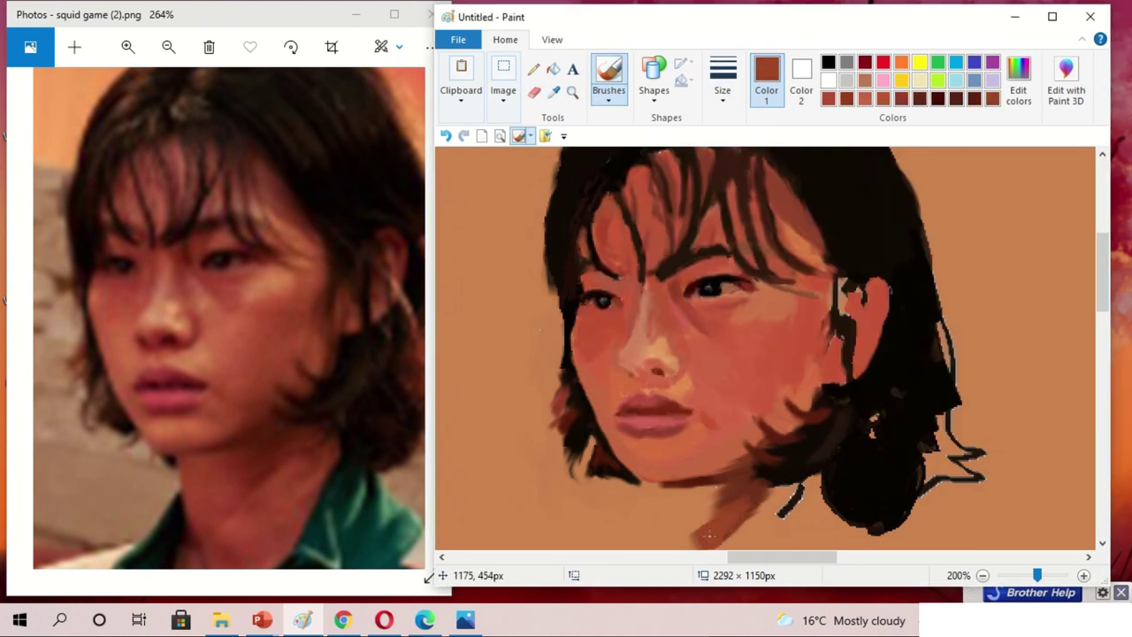
{"action": "left_click", "coordinate": [1019, 89]}
{"action": "left_click", "coordinate": [785, 232]}
{"action": "left_click", "coordinate": [620, 416]}
{"action": "mouse_move", "coordinate": [743, 478]}
{"action": "left_mouse_down"}
{"action": "mouse_move", "coordinate": [690, 522]}
{"action": "mouse_move", "coordinate": [663, 509]}
{"action": "left_mouse_up"}
{"action": "left_click", "coordinate": [723, 80]}
{"action": "left_click", "coordinate": [733, 128]}
{"action": "left_click_drag", "start_coordinate": [814, 500], "coordinate": [747, 469]}
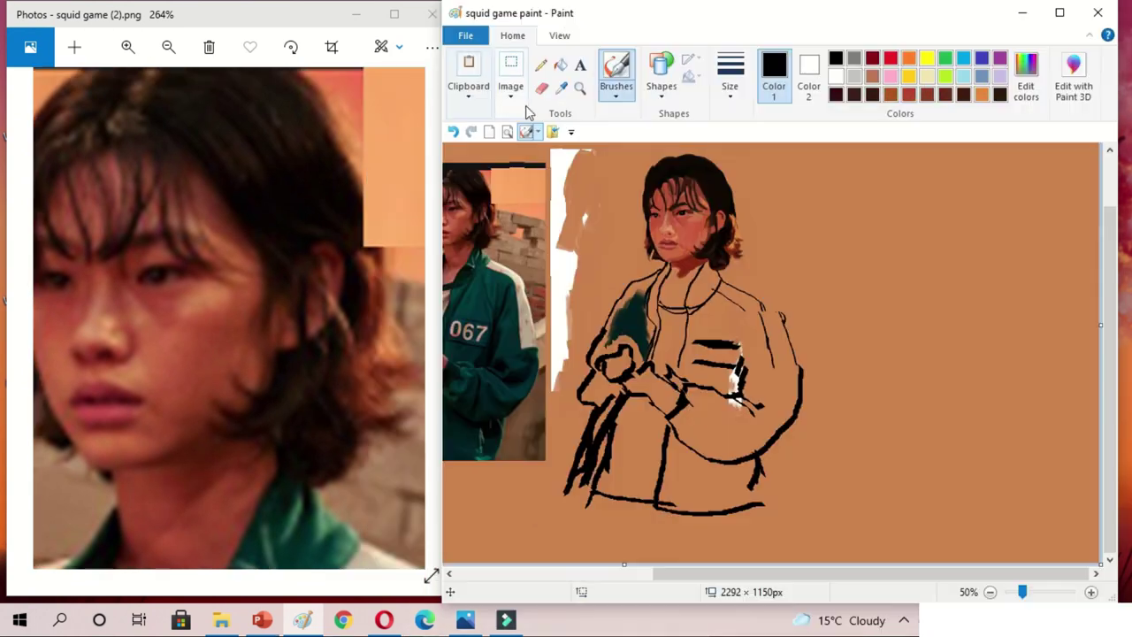
Paint over the lower part of the jacket and hands sketch with the orange-brown background colour.
{"action": "mouse_move", "coordinate": [690, 495]}
{"action": "left_mouse_down"}
{"action": "mouse_move", "coordinate": [586, 364]}
{"action": "mouse_move", "coordinate": [659, 513]}
{"action": "mouse_move", "coordinate": [601, 424]}
{"action": "mouse_move", "coordinate": [741, 362]}
{"action": "left_mouse_up"}
{"action": "scroll", "coordinate": [713, 259], "scroll_direction": "up", "scroll_amount": 1}
{"action": "scroll", "coordinate": [230, 319], "scroll_direction": "down", "scroll_amount": 4}
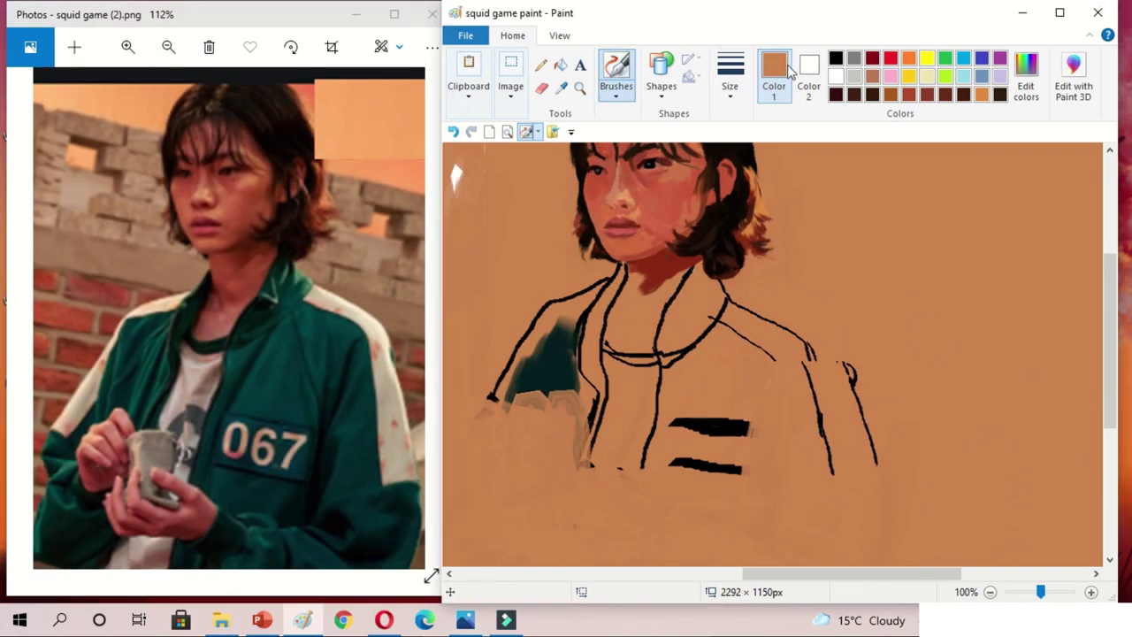
Shift the selected figure sideways and redraw the jacket's sleeves, hands and hem in black.
{"action": "left_click", "coordinate": [836, 59]}
{"action": "scroll", "coordinate": [456, 175], "scroll_direction": "down", "scroll_amount": 1}
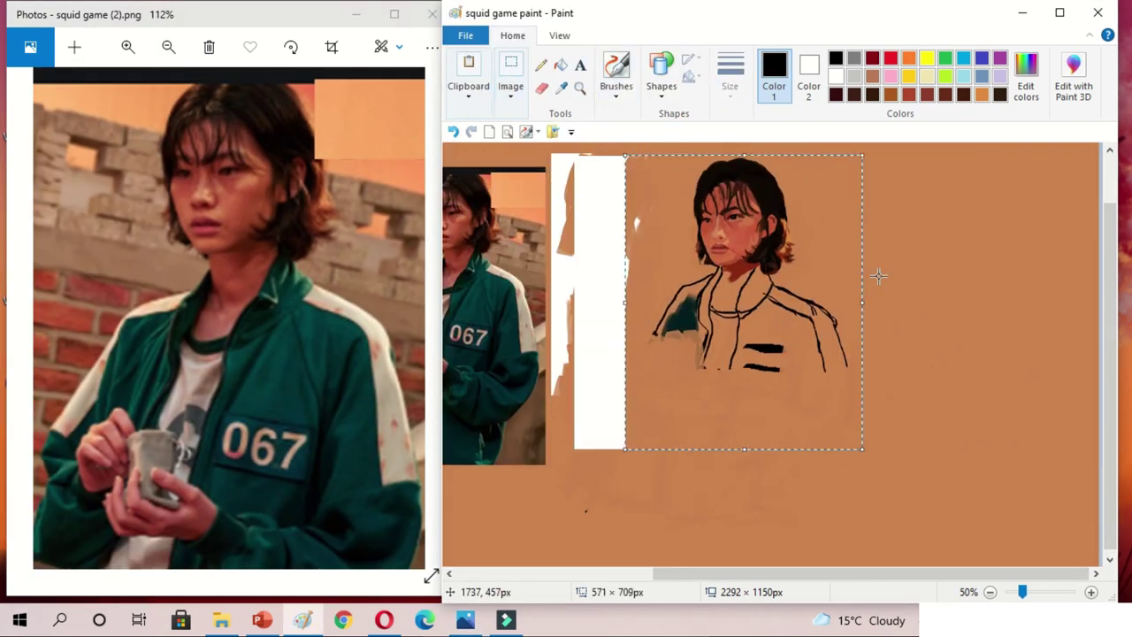
{"action": "scroll", "coordinate": [877, 273], "scroll_direction": "left", "scroll_amount": 3}
{"action": "mouse_move", "coordinate": [803, 384]}
{"action": "left_mouse_down"}
{"action": "mouse_move", "coordinate": [816, 359]}
{"action": "mouse_move", "coordinate": [803, 390]}
{"action": "mouse_move", "coordinate": [819, 370]}
{"action": "mouse_move", "coordinate": [836, 378]}
{"action": "mouse_move", "coordinate": [855, 423]}
{"action": "left_mouse_up"}
{"action": "left_click_drag", "start_coordinate": [768, 412], "coordinate": [738, 485]}
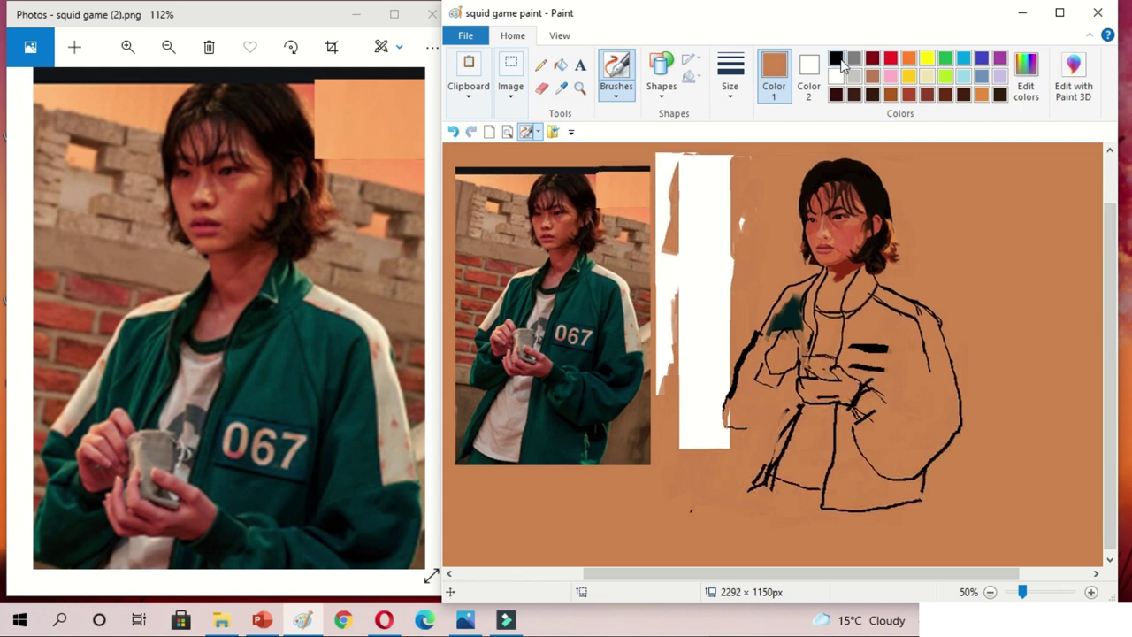
Thicken the black outlines of the left sleeve and hem and draw the edge of the number patch.
{"action": "left_click_drag", "start_coordinate": [874, 575], "coordinate": [932, 575]}
{"action": "left_click_drag", "start_coordinate": [779, 347], "coordinate": [814, 350]}
{"action": "left_click_drag", "start_coordinate": [822, 343], "coordinate": [822, 376]}
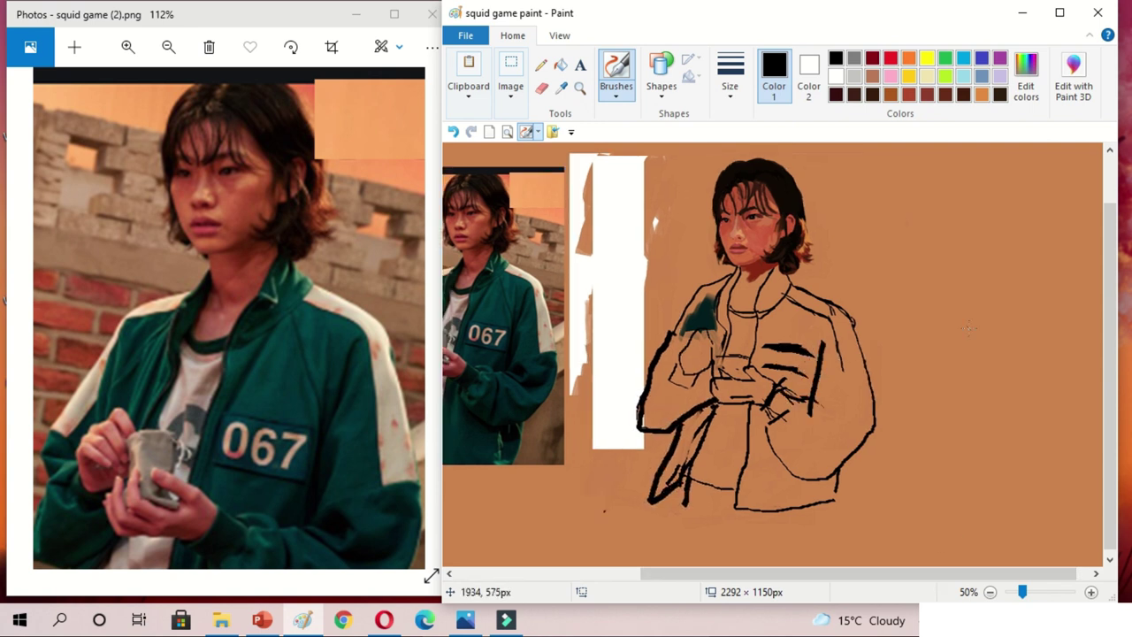
Block in the jacket's chest and right-hand side with dark green strokes.
{"action": "key", "text": "ctrl+Page_Up"}
{"action": "mouse_move", "coordinate": [744, 340]}
{"action": "left_mouse_down"}
{"action": "mouse_move", "coordinate": [840, 354]}
{"action": "mouse_move", "coordinate": [902, 522]}
{"action": "left_mouse_up"}
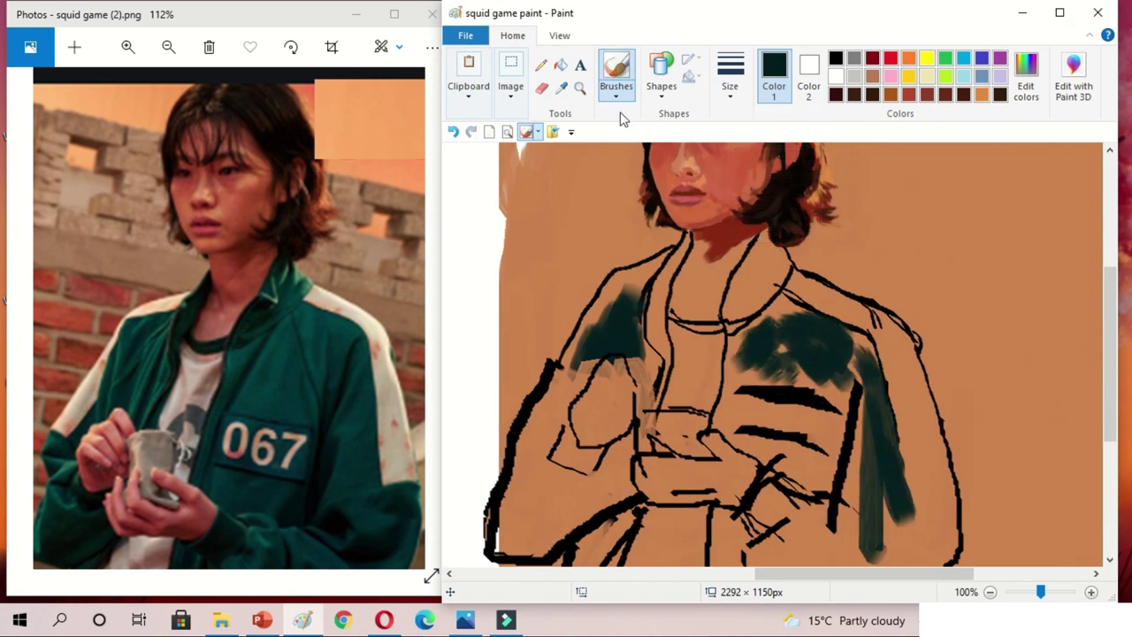
{"action": "left_click_drag", "start_coordinate": [912, 464], "coordinate": [938, 527]}
Fill the neck with a sampled red skin tone and the right-hand collar with dark green.
{"action": "left_click", "coordinate": [561, 86]}
{"action": "left_click", "coordinate": [699, 266]}
{"action": "mouse_move", "coordinate": [683, 310]}
{"action": "left_mouse_down"}
{"action": "mouse_move", "coordinate": [719, 271]}
{"action": "mouse_move", "coordinate": [709, 307]}
{"action": "mouse_move", "coordinate": [742, 241]}
{"action": "mouse_move", "coordinate": [757, 293]}
{"action": "mouse_move", "coordinate": [774, 270]}
{"action": "left_mouse_up"}
Mix a dark red of Red 136, Green 39, Blue 16 and blend it with sampled skin tone over the neck.
{"action": "left_click", "coordinate": [561, 86]}
{"action": "left_click", "coordinate": [730, 266]}
{"action": "left_click", "coordinate": [1027, 86]}
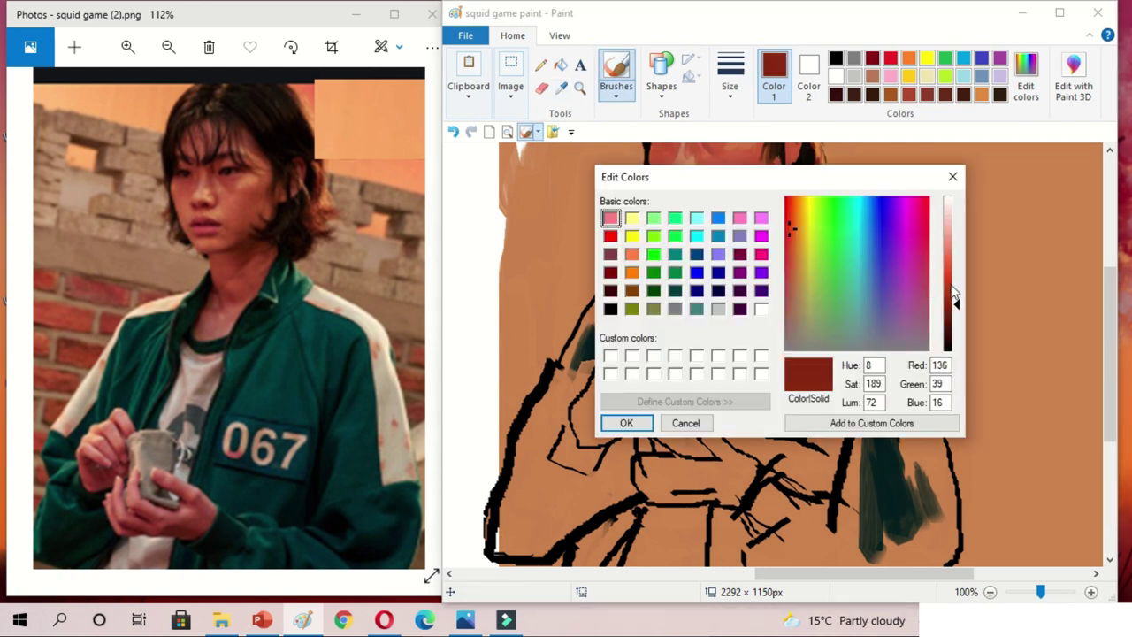
{"action": "left_click", "coordinate": [627, 422]}
{"action": "left_click", "coordinate": [561, 87]}
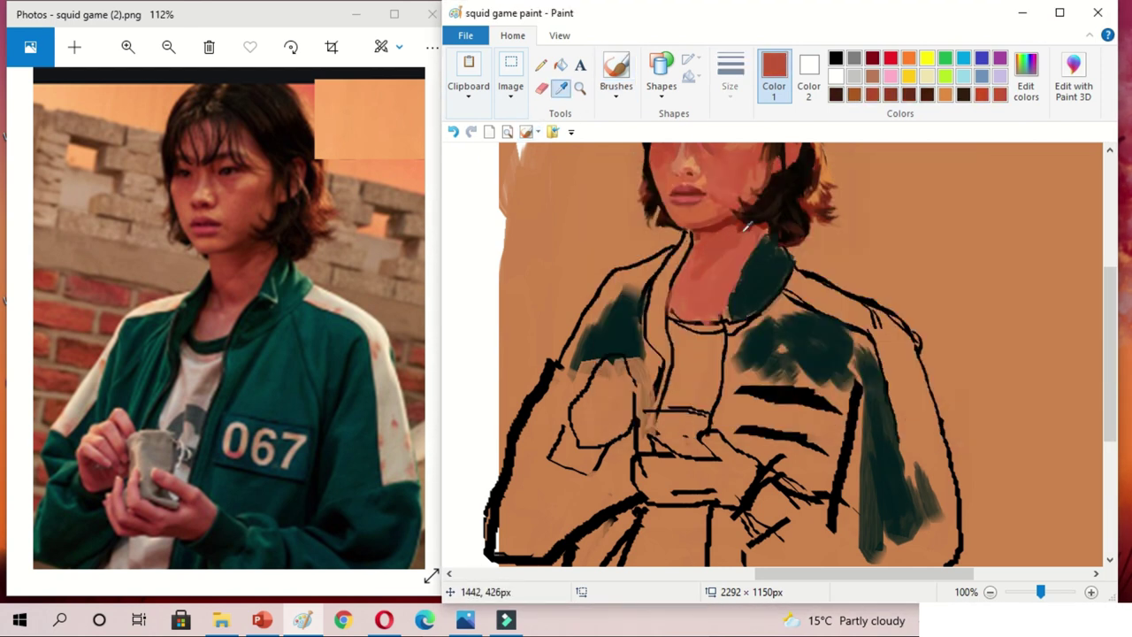
{"action": "left_click", "coordinate": [703, 232]}
{"action": "mouse_move", "coordinate": [712, 261]}
{"action": "left_mouse_down"}
{"action": "mouse_move", "coordinate": [730, 227]}
{"action": "mouse_move", "coordinate": [726, 251]}
{"action": "mouse_move", "coordinate": [655, 323]}
{"action": "left_mouse_up"}
Sample the collar's dark green, change the brush size and paint the left-hand collar and front edge.
{"action": "left_click", "coordinate": [560, 87]}
{"action": "left_click", "coordinate": [761, 284]}
{"action": "left_click", "coordinate": [730, 85]}
{"action": "left_click", "coordinate": [734, 124]}
{"action": "left_click_drag", "start_coordinate": [682, 243], "coordinate": [667, 331]}
{"action": "mouse_move", "coordinate": [658, 265]}
{"action": "left_mouse_down"}
{"action": "mouse_move", "coordinate": [648, 280]}
{"action": "mouse_move", "coordinate": [645, 268]}
{"action": "left_mouse_up"}
Mix a custom pale cream and paint the left shoulder stripe down the sleeve, edging it with dark green.
{"action": "left_click", "coordinate": [1026, 79]}
{"action": "left_click", "coordinate": [814, 253]}
{"action": "left_click", "coordinate": [875, 422]}
{"action": "left_click", "coordinate": [622, 422]}
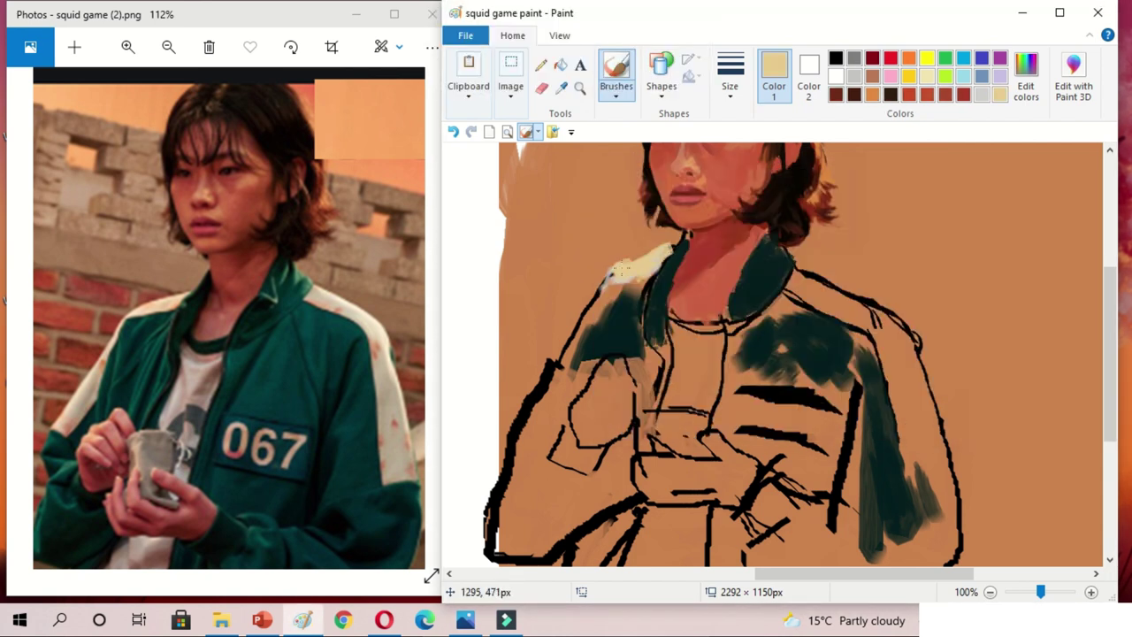
{"action": "left_click_drag", "start_coordinate": [558, 362], "coordinate": [608, 273]}
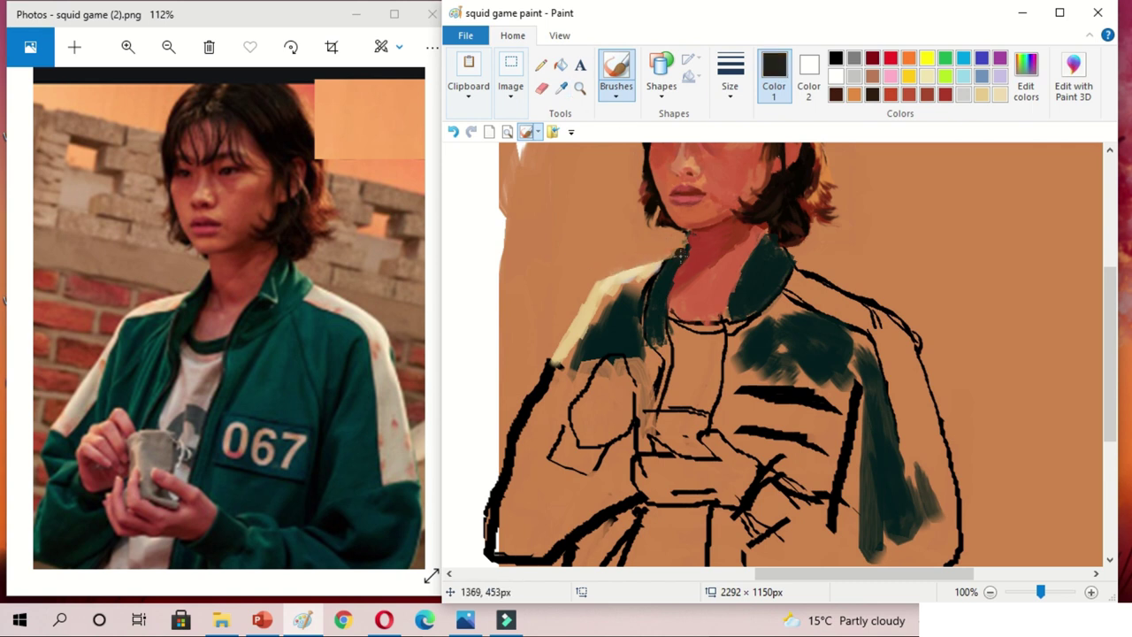
{"action": "left_click_drag", "start_coordinate": [529, 416], "coordinate": [573, 352]}
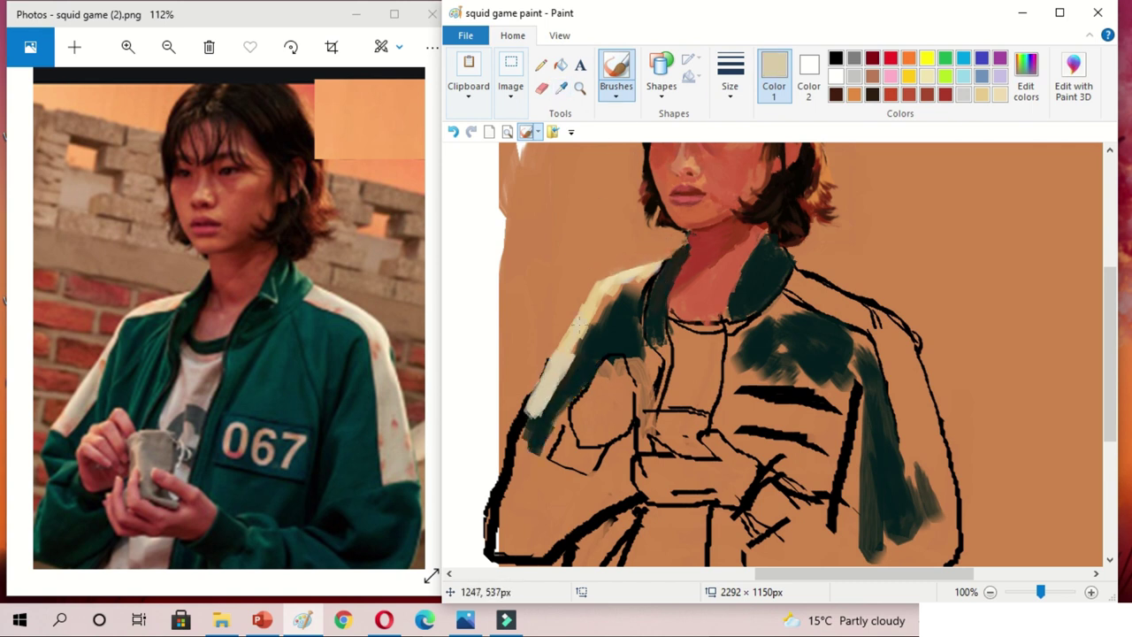
Refine the cream stripe on the left-hand shoulder and paint dark green cleanly along its inner edge.
{"action": "left_click_drag", "start_coordinate": [611, 301], "coordinate": [577, 362]}
{"action": "left_click", "coordinate": [561, 87]}
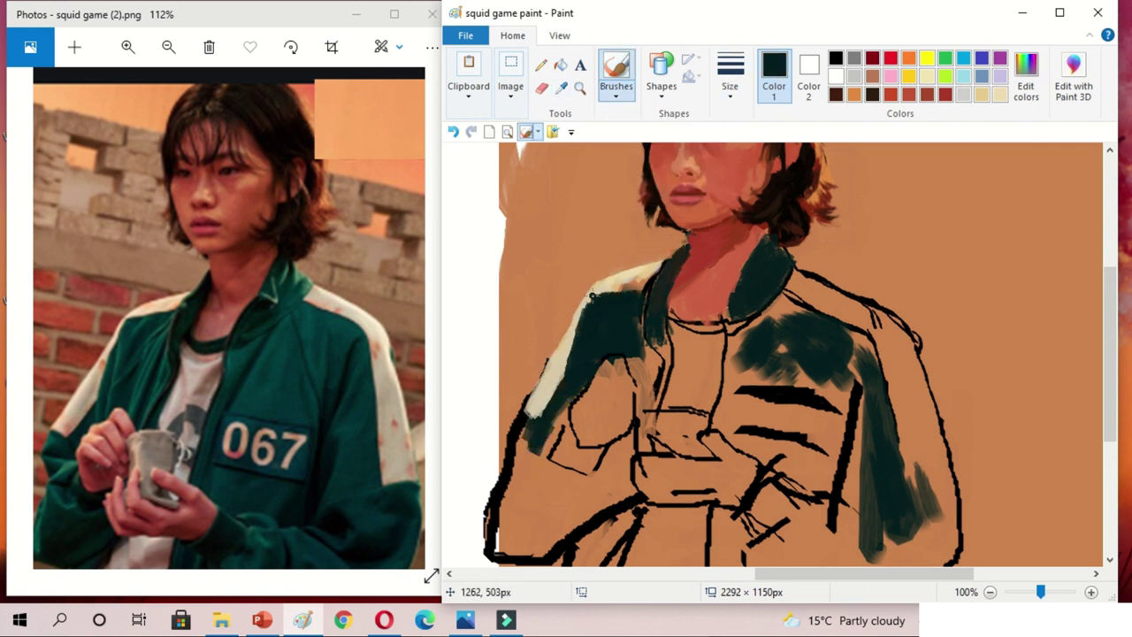
{"action": "left_click", "coordinate": [593, 297]}
Touch up the background with its orange-brown and fill the area beside the right-hand sleeve with the same colour.
{"action": "scroll", "coordinate": [593, 296], "scroll_direction": "down", "scroll_amount": 1}
{"action": "mouse_move", "coordinate": [697, 166]}
{"action": "left_mouse_down"}
{"action": "mouse_move", "coordinate": [693, 451]}
{"action": "mouse_move", "coordinate": [659, 155]}
{"action": "left_mouse_up"}
{"action": "left_click", "coordinate": [561, 88]}
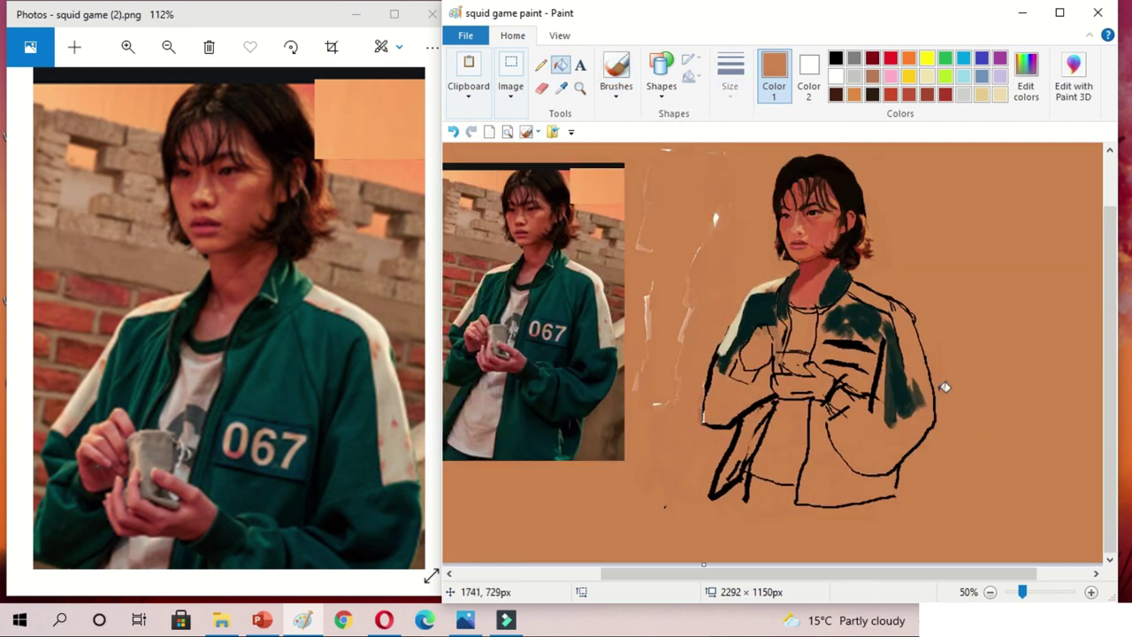
{"action": "left_click", "coordinate": [925, 389]}
Paint the left-hand lower sleeve dark green and brush lighter green fold highlights into it.
{"action": "scroll", "coordinate": [733, 391], "scroll_direction": "up", "scroll_amount": 2}
{"action": "mouse_move", "coordinate": [652, 400]}
{"action": "left_mouse_down"}
{"action": "mouse_move", "coordinate": [619, 354]}
{"action": "mouse_move", "coordinate": [672, 389]}
{"action": "left_mouse_up"}
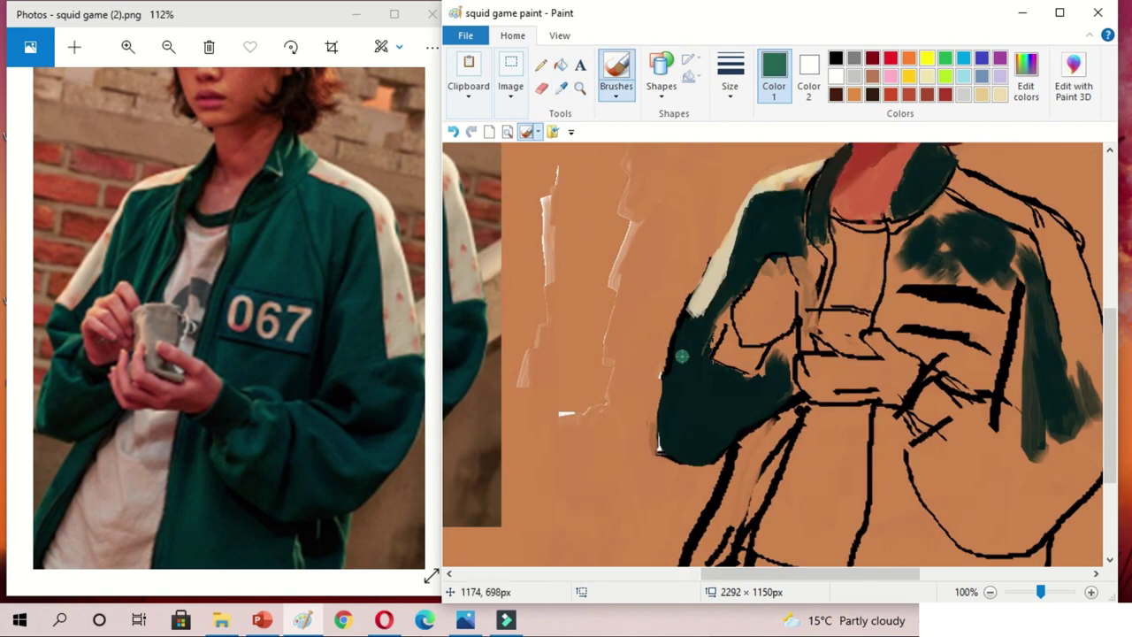
{"action": "left_click_drag", "start_coordinate": [683, 356], "coordinate": [695, 330]}
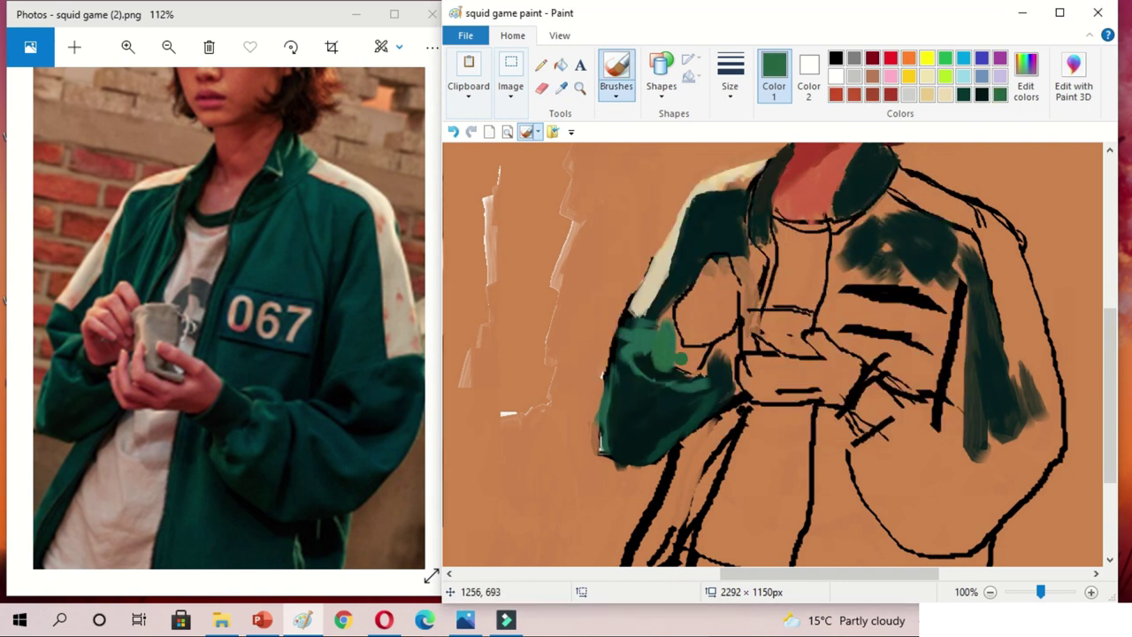
{"action": "left_click_drag", "start_coordinate": [656, 332], "coordinate": [677, 373]}
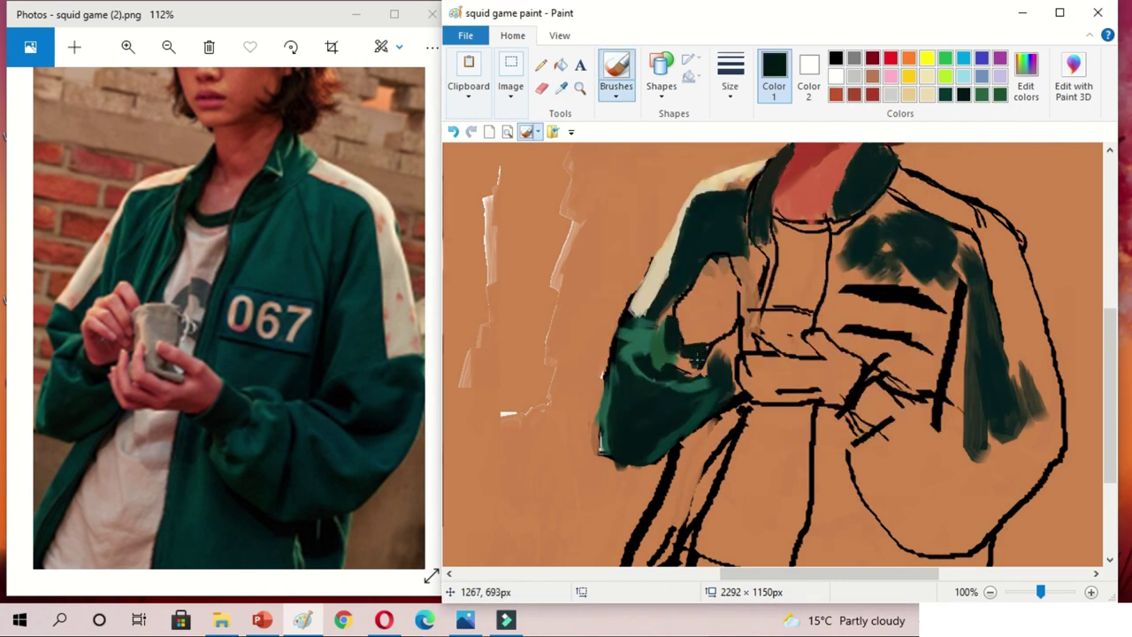
Sample the background's orange-brown and paint over the stray white marks beside the figure.
{"action": "left_click", "coordinate": [561, 87]}
{"action": "left_click", "coordinate": [531, 310]}
{"action": "left_click_drag", "start_coordinate": [566, 230], "coordinate": [611, 476]}
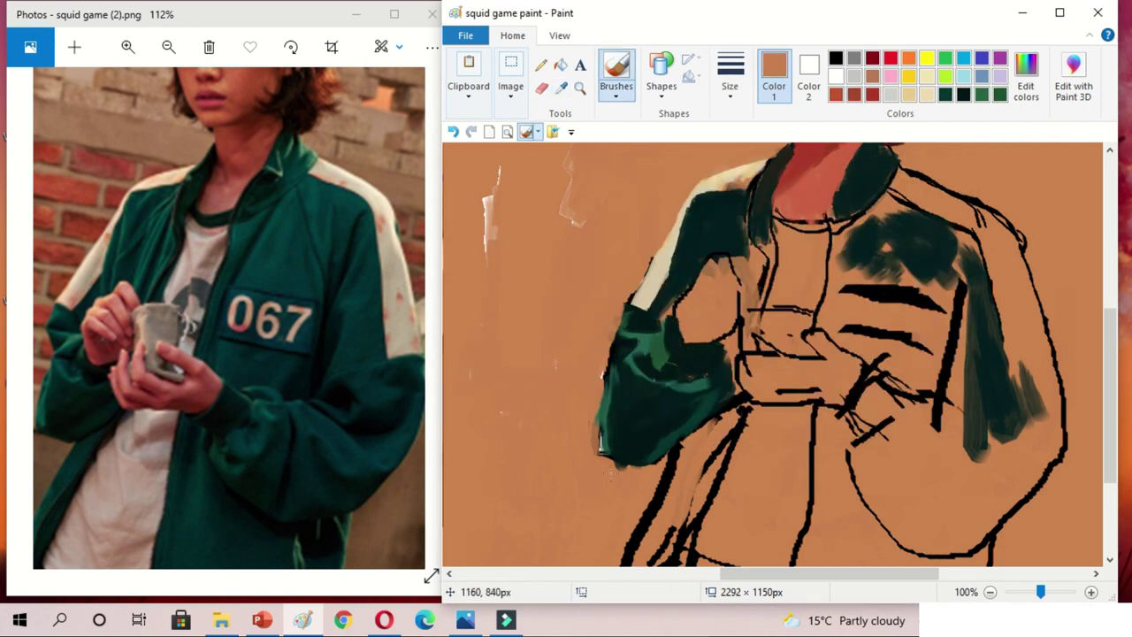
Paint the raised left-hand hand in red and light orange skin tones and sample dark green for its surroundings.
{"action": "left_click_drag", "start_coordinate": [683, 301], "coordinate": [713, 327]}
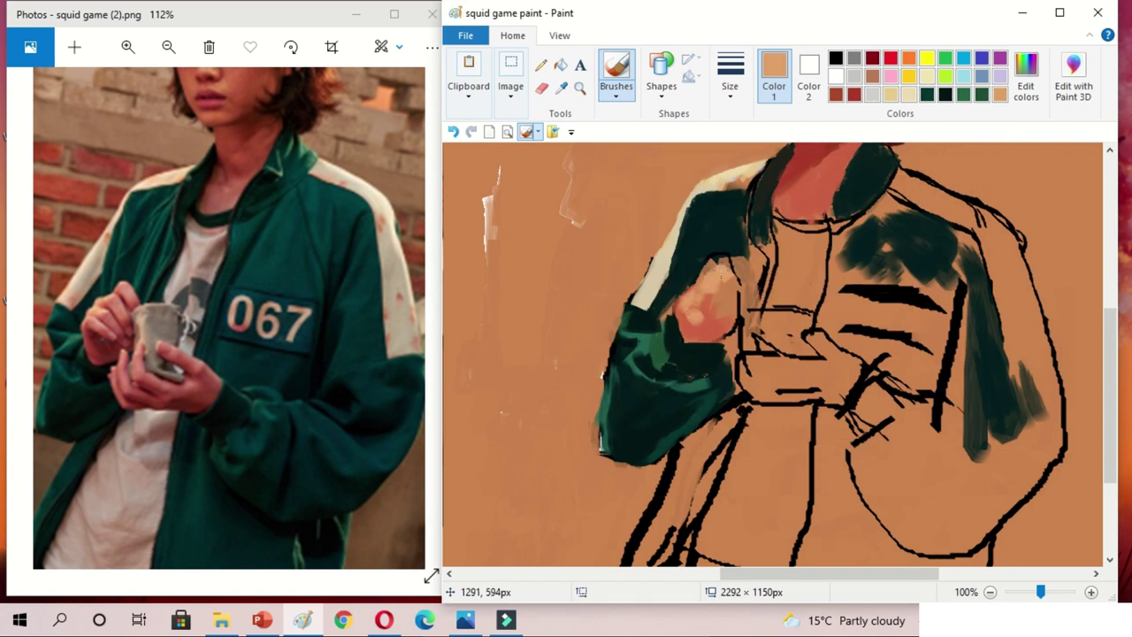
{"action": "left_click_drag", "start_coordinate": [720, 277], "coordinate": [743, 265]}
{"action": "left_click", "coordinate": [561, 86]}
{"action": "left_click", "coordinate": [683, 336]}
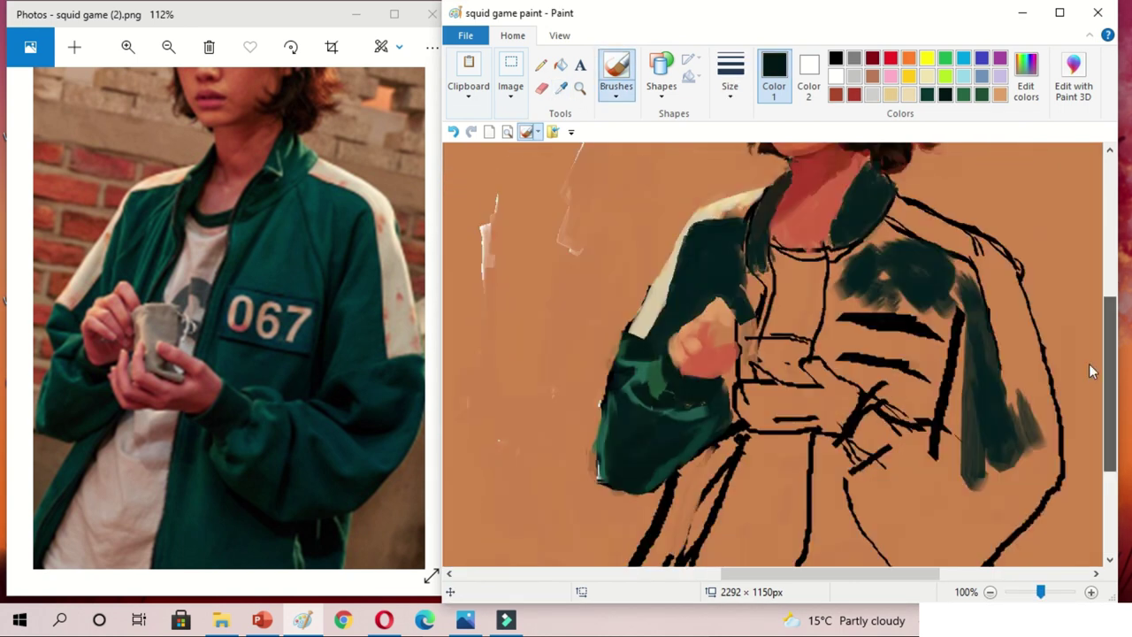
Paint the upper shirt with pale cream and beige shading and edge its neckline in near-black green.
{"action": "left_click", "coordinate": [809, 76]}
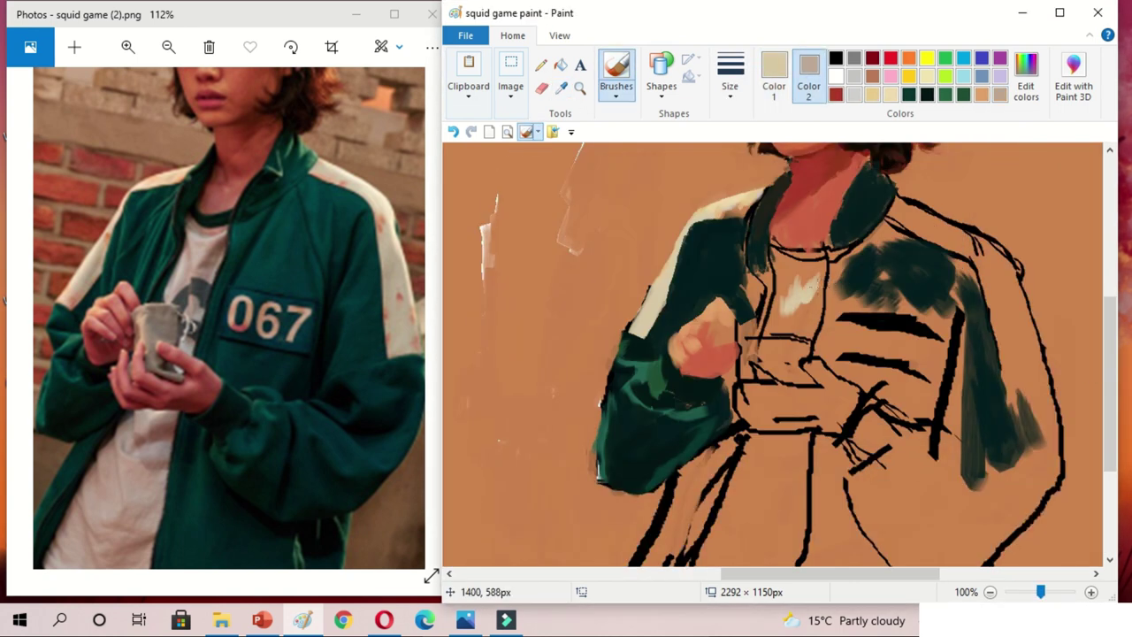
{"action": "left_click_drag", "start_coordinate": [818, 276], "coordinate": [791, 315]}
{"action": "left_click", "coordinate": [771, 81]}
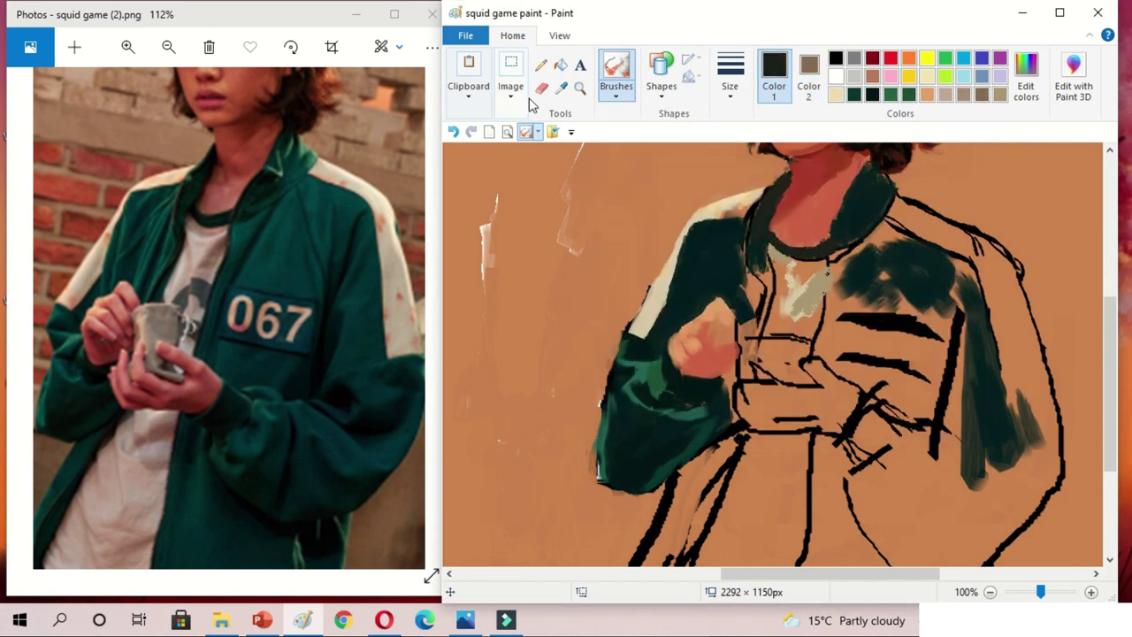
Sample the neck's red skin tone, mix a darker red and paint collarbone shadows at the base of the neck.
{"action": "left_click", "coordinate": [561, 86]}
{"action": "left_click", "coordinate": [799, 183]}
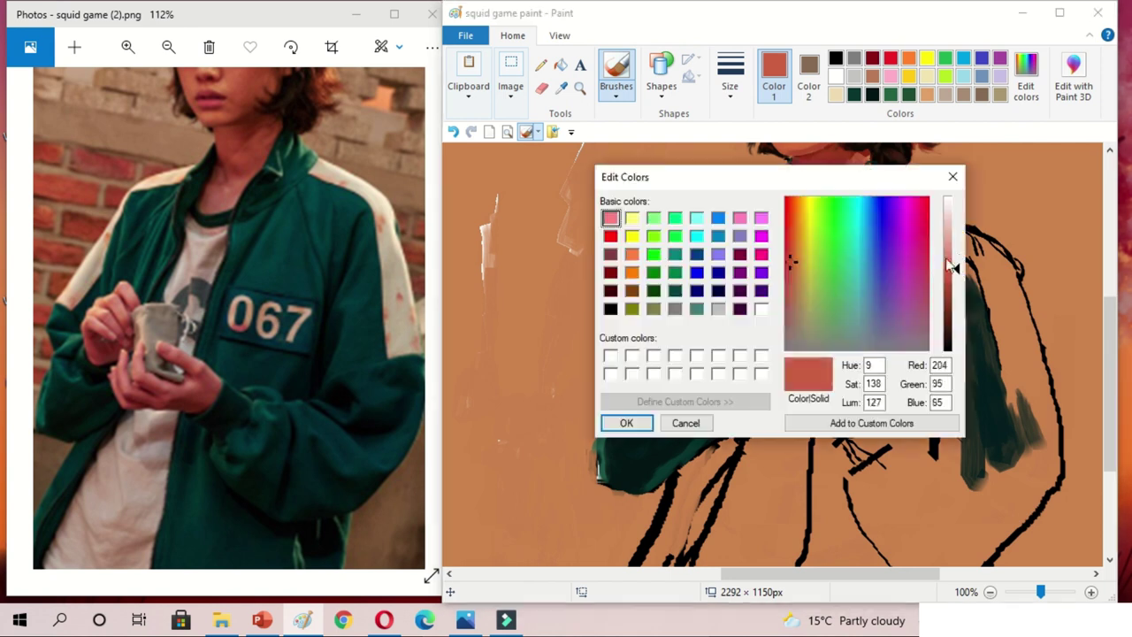
{"action": "left_click_drag", "start_coordinate": [783, 228], "coordinate": [810, 236]}
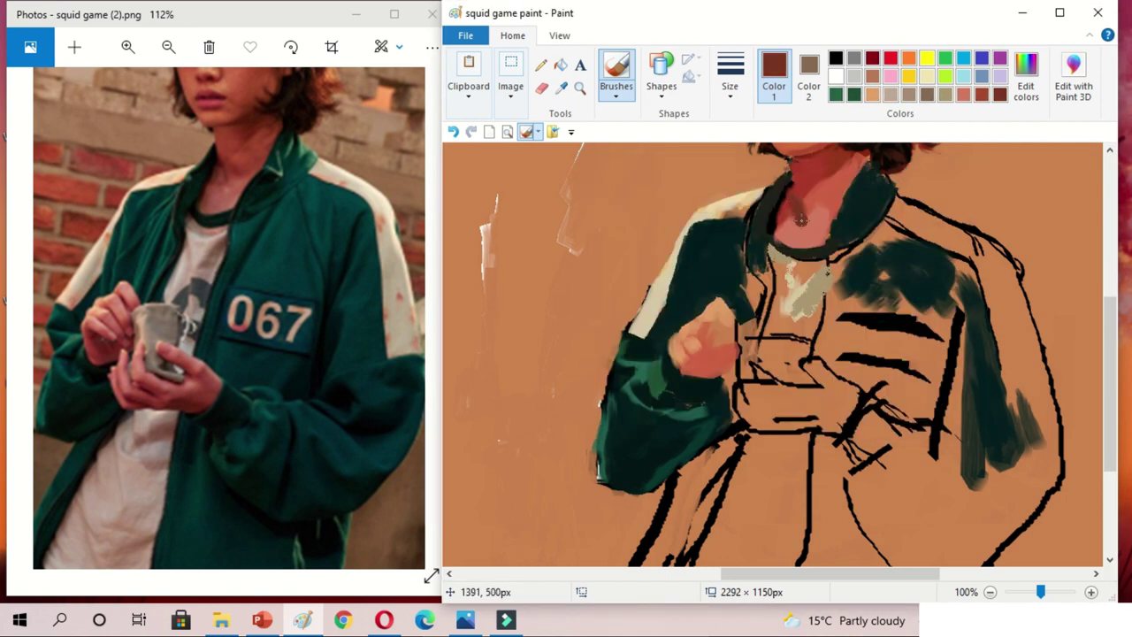
{"action": "left_click", "coordinate": [820, 194]}
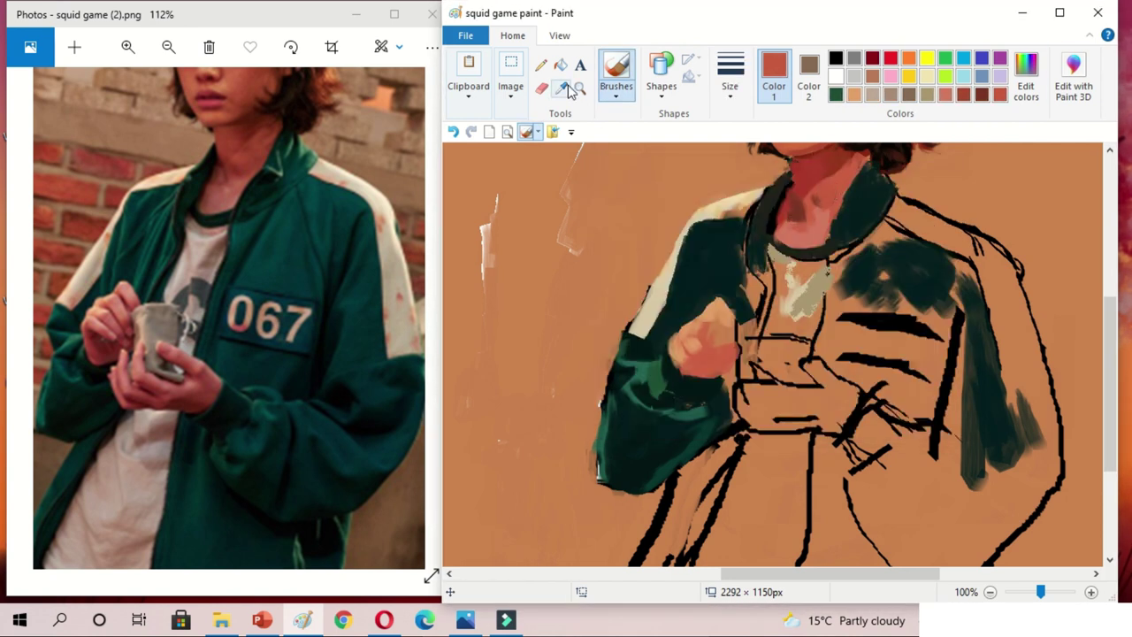
Strengthen the dark green shirt neckline, mix a lighter cream and paint it over the upper shirt.
{"action": "left_click", "coordinate": [561, 86]}
{"action": "left_click", "coordinate": [773, 244]}
{"action": "left_click_drag", "start_coordinate": [773, 244], "coordinate": [774, 228]}
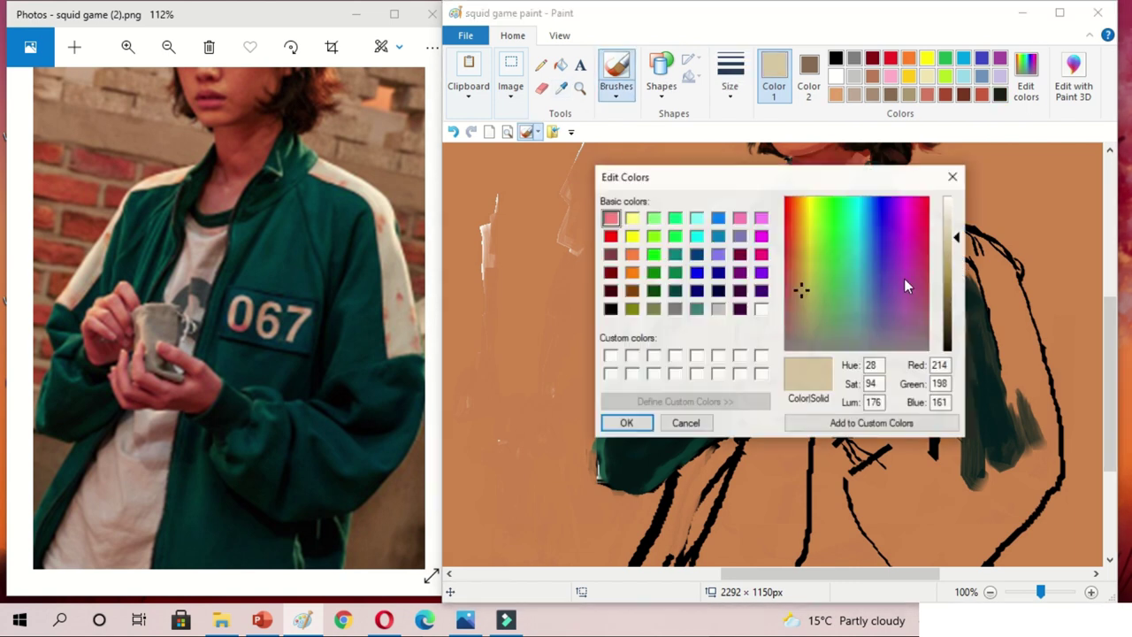
{"action": "left_click_drag", "start_coordinate": [766, 341], "coordinate": [806, 275]}
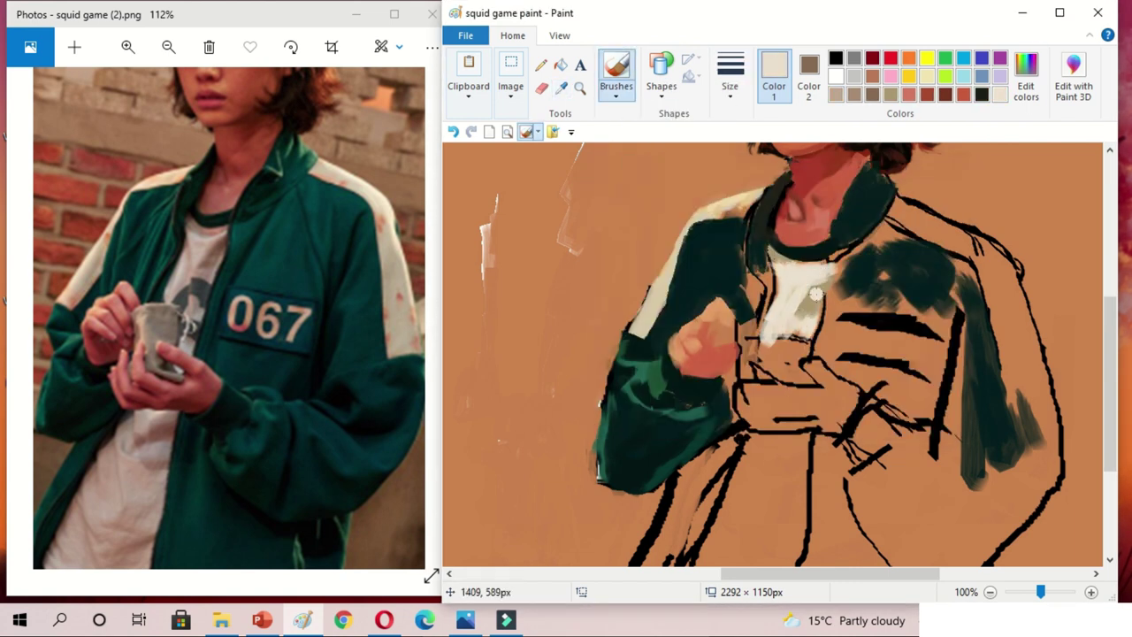
Paint the right-hand shoulder stripe in pale cream from the collar down along the sleeve.
{"action": "mouse_move", "coordinate": [896, 202]}
{"action": "left_mouse_down"}
{"action": "mouse_move", "coordinate": [973, 244]}
{"action": "mouse_move", "coordinate": [1031, 394]}
{"action": "left_mouse_up"}
{"action": "left_click_drag", "start_coordinate": [1018, 257], "coordinate": [1048, 389]}
{"action": "mouse_move", "coordinate": [1017, 284]}
{"action": "left_mouse_down"}
{"action": "mouse_move", "coordinate": [1047, 341]}
{"action": "mouse_move", "coordinate": [1002, 275]}
{"action": "mouse_move", "coordinate": [1066, 407]}
{"action": "left_mouse_up"}
Fill the right-hand sleeve with dark green and the chest panel with dark teal, covering the sketch lines.
{"action": "scroll", "coordinate": [1106, 370], "scroll_direction": "down", "scroll_amount": 2}
{"action": "left_click", "coordinate": [981, 93]}
{"action": "mouse_move", "coordinate": [797, 371]}
{"action": "left_mouse_down"}
{"action": "mouse_move", "coordinate": [831, 407]}
{"action": "mouse_move", "coordinate": [822, 478]}
{"action": "mouse_move", "coordinate": [929, 398]}
{"action": "mouse_move", "coordinate": [769, 469]}
{"action": "left_mouse_up"}
{"action": "scroll", "coordinate": [769, 469], "scroll_direction": "left", "scroll_amount": 2}
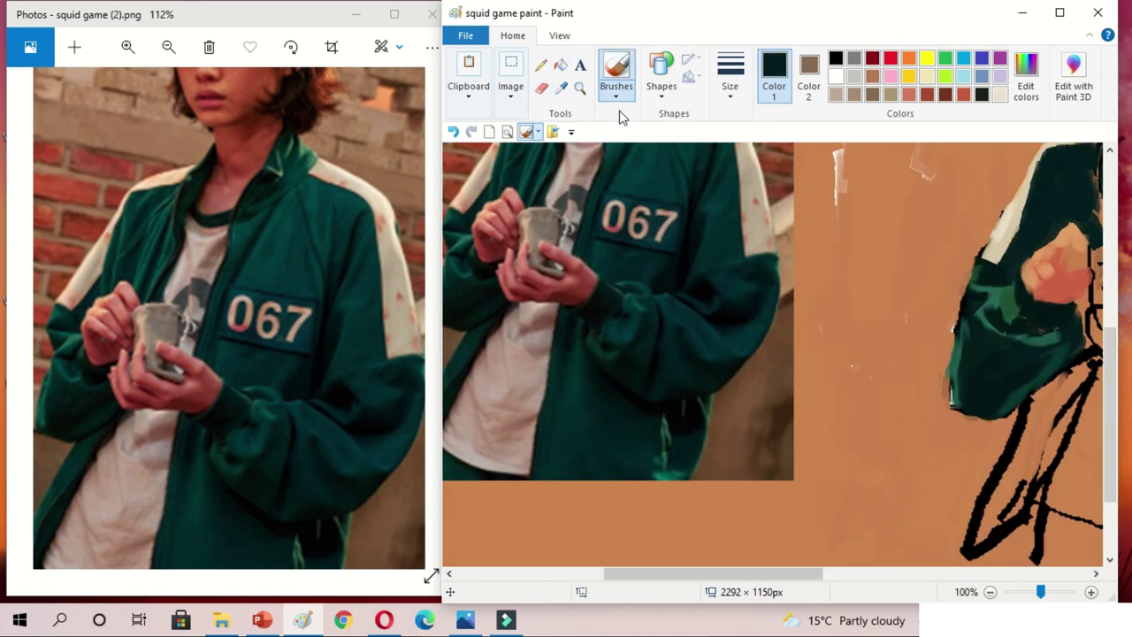
{"action": "left_click_drag", "start_coordinate": [796, 204], "coordinate": [885, 265]}
{"action": "left_click_drag", "start_coordinate": [849, 177], "coordinate": [797, 230]}
{"action": "mouse_move", "coordinate": [779, 150]}
{"action": "left_mouse_down"}
{"action": "mouse_move", "coordinate": [816, 184]}
{"action": "mouse_move", "coordinate": [770, 278]}
{"action": "left_mouse_up"}
{"action": "left_click_drag", "start_coordinate": [836, 146], "coordinate": [708, 189]}
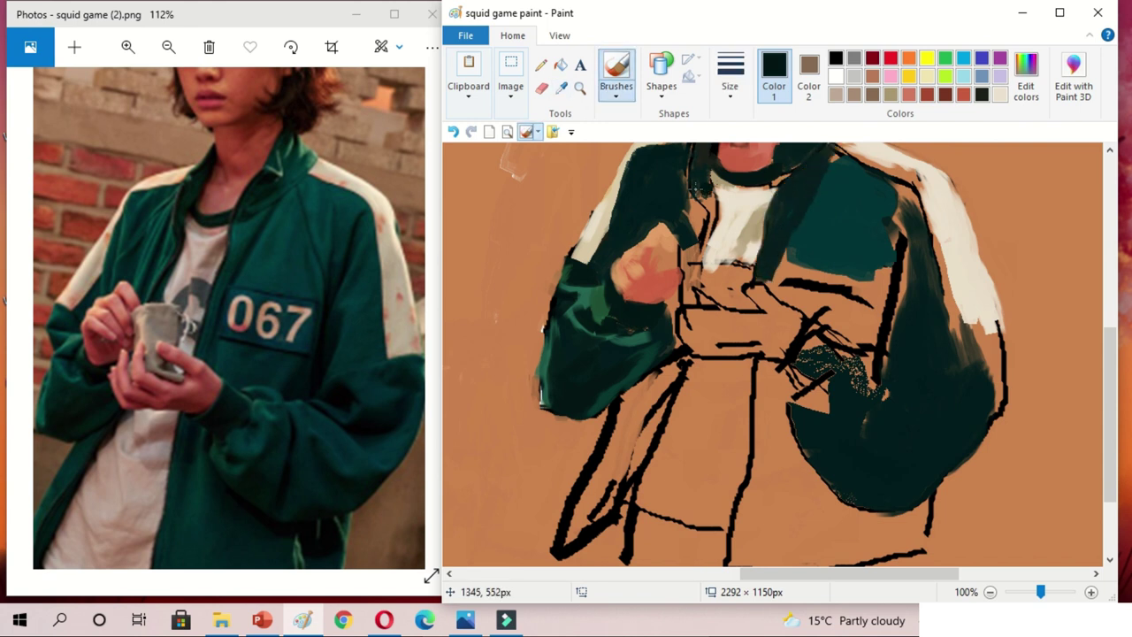
Sample a green, mix a brighter version and paint highlights on the right-hand collar, softening them with dark green.
{"action": "scroll", "coordinate": [822, 177], "scroll_direction": "up", "scroll_amount": 2}
{"action": "left_click", "coordinate": [561, 86]}
{"action": "left_click", "coordinate": [831, 190]}
{"action": "left_click_drag", "start_coordinate": [822, 205], "coordinate": [798, 231]}
{"action": "left_click", "coordinate": [1026, 80]}
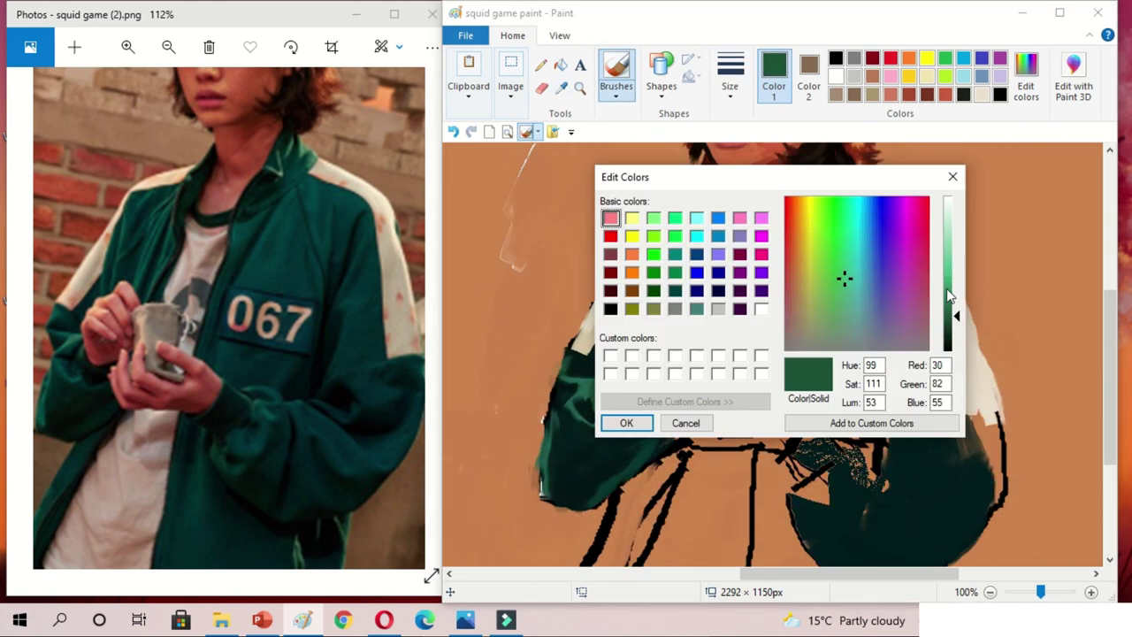
{"action": "left_click", "coordinate": [625, 422]}
{"action": "left_click", "coordinate": [820, 212]}
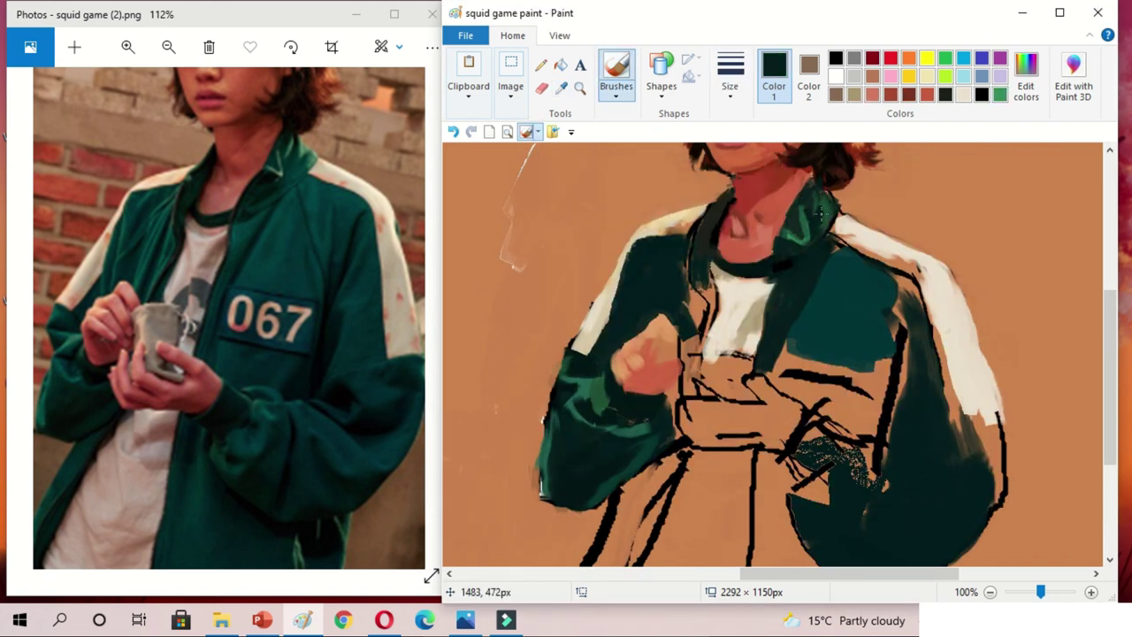
Mix a darker green and paint shadow folds on the right-hand chest and sleeve of the jacket.
{"action": "left_click", "coordinate": [1026, 79]}
{"action": "left_click", "coordinate": [622, 422]}
{"action": "left_click_drag", "start_coordinate": [875, 438], "coordinate": [910, 356]}
{"action": "mouse_move", "coordinate": [885, 452]}
{"action": "left_mouse_down"}
{"action": "mouse_move", "coordinate": [900, 407]}
{"action": "mouse_move", "coordinate": [903, 292]}
{"action": "mouse_move", "coordinate": [885, 247]}
{"action": "mouse_move", "coordinate": [872, 305]}
{"action": "mouse_move", "coordinate": [857, 311]}
{"action": "left_mouse_up"}
{"action": "left_click", "coordinate": [793, 216]}
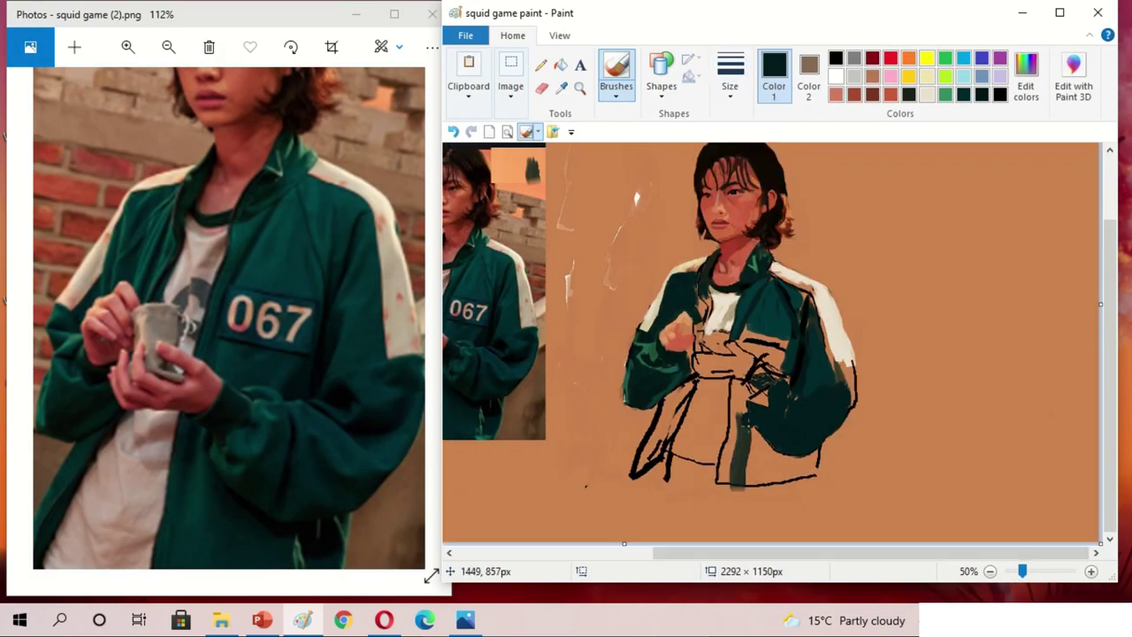
Fill both lower jacket panels with dark green and paint the lower shirt and right-hand sleeve stripe cream.
{"action": "left_click_drag", "start_coordinate": [745, 421], "coordinate": [778, 496]}
{"action": "mouse_move", "coordinate": [690, 390]}
{"action": "left_mouse_down"}
{"action": "mouse_move", "coordinate": [654, 429]}
{"action": "mouse_move", "coordinate": [679, 458]}
{"action": "mouse_move", "coordinate": [696, 423]}
{"action": "mouse_move", "coordinate": [690, 478]}
{"action": "left_mouse_up"}
{"action": "left_click", "coordinate": [527, 265]}
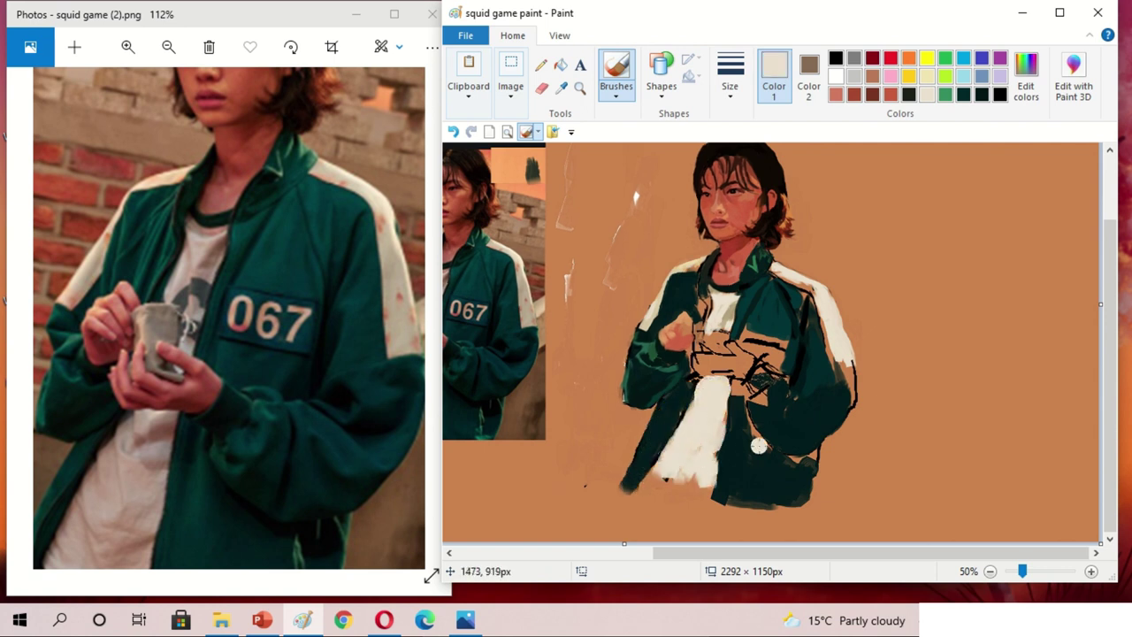
{"action": "left_click_drag", "start_coordinate": [849, 328], "coordinate": [854, 403]}
Sample the raised hand's skin tone and paint the lower hand over the sketch lines in front of the shirt.
{"action": "left_click", "coordinate": [561, 85]}
{"action": "left_click", "coordinate": [673, 336]}
{"action": "left_click", "coordinate": [617, 71]}
{"action": "mouse_move", "coordinate": [699, 349]}
{"action": "left_mouse_down"}
{"action": "mouse_move", "coordinate": [751, 362]}
{"action": "mouse_move", "coordinate": [716, 365]}
{"action": "mouse_move", "coordinate": [770, 385]}
{"action": "left_mouse_up"}
Sample greens from the reference photo and painting, and touch up the folds and edges of the sleeves.
{"action": "left_click", "coordinate": [561, 85]}
{"action": "left_click", "coordinate": [522, 310]}
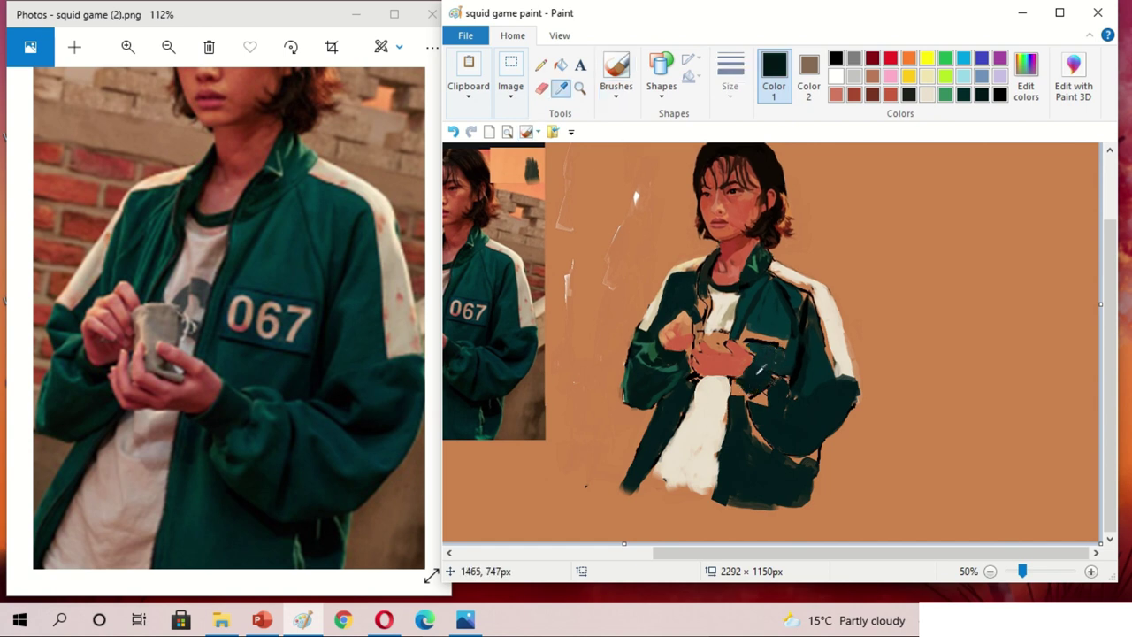
{"action": "scroll", "coordinate": [882, 491], "scroll_direction": "left", "scroll_amount": 5}
{"action": "scroll", "coordinate": [882, 491], "scroll_direction": "up", "scroll_amount": 2}
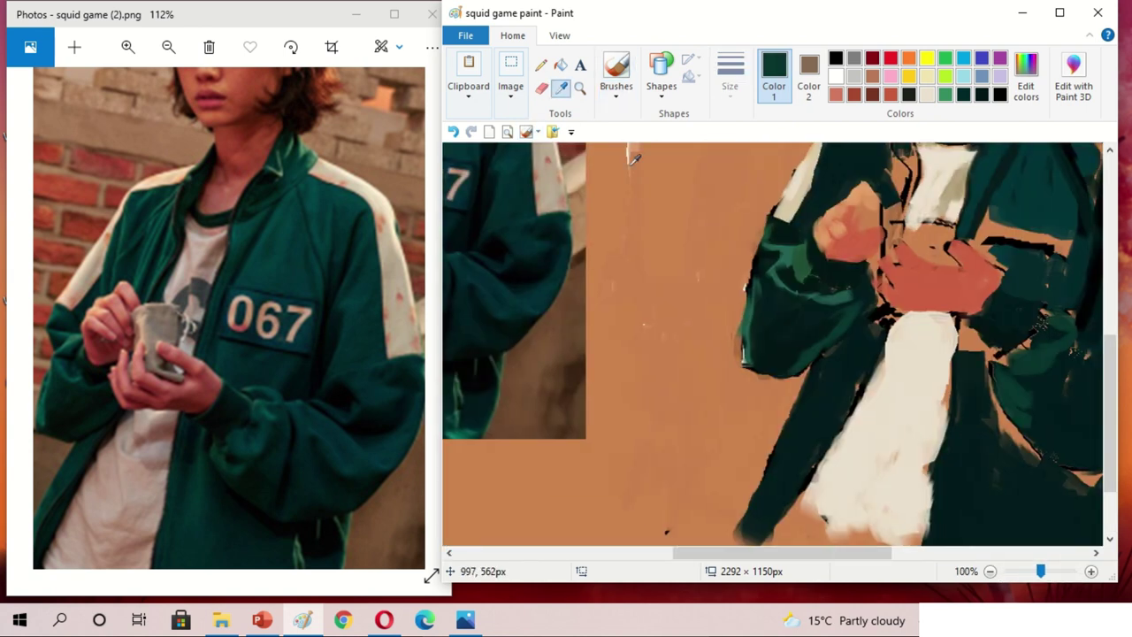
{"action": "left_click", "coordinate": [561, 86]}
{"action": "left_click", "coordinate": [761, 283]}
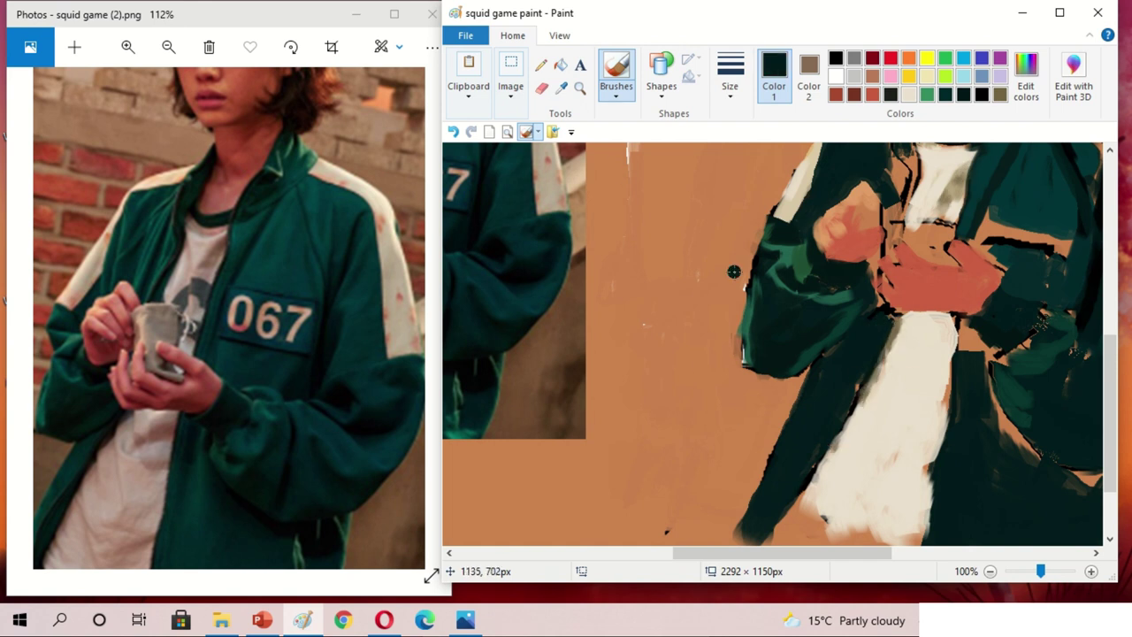
Mix a muted pinkish red from a sampled red and paint lighter finger tones onto the lower hand.
{"action": "left_click", "coordinate": [561, 86]}
{"action": "left_click", "coordinate": [906, 310]}
{"action": "scroll", "coordinate": [715, 345], "scroll_direction": "right", "scroll_amount": 3}
{"action": "scroll", "coordinate": [715, 345], "scroll_direction": "up", "scroll_amount": 1}
{"action": "scroll", "coordinate": [715, 345], "scroll_direction": "up", "scroll_amount": 3}
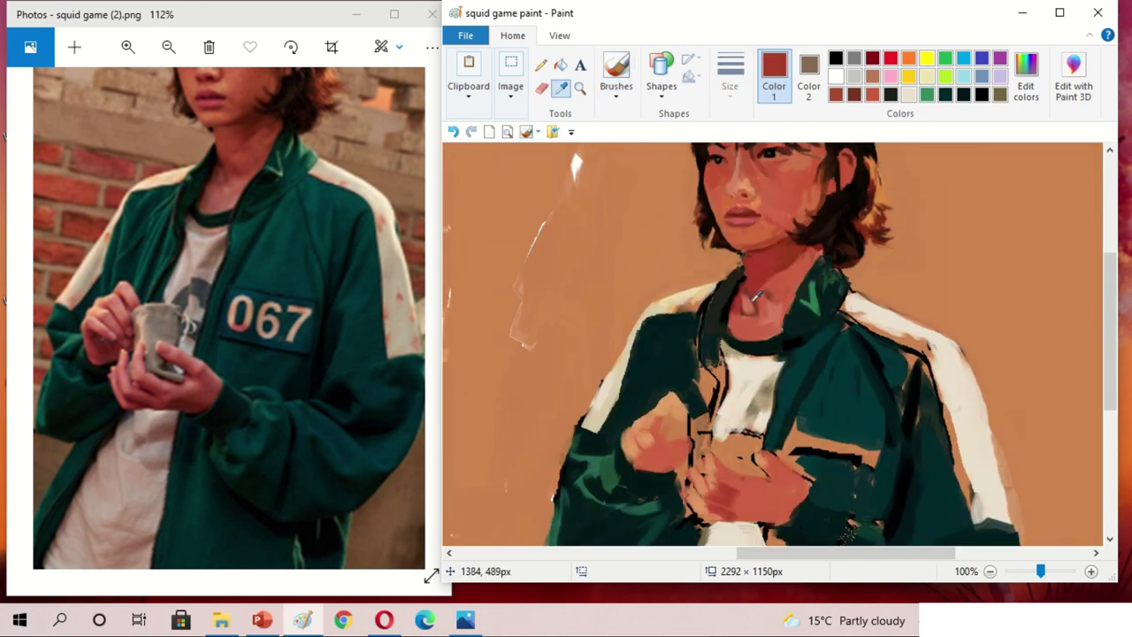
{"action": "scroll", "coordinate": [714, 345], "scroll_direction": "down", "scroll_amount": 3}
{"action": "left_click", "coordinate": [1026, 86]}
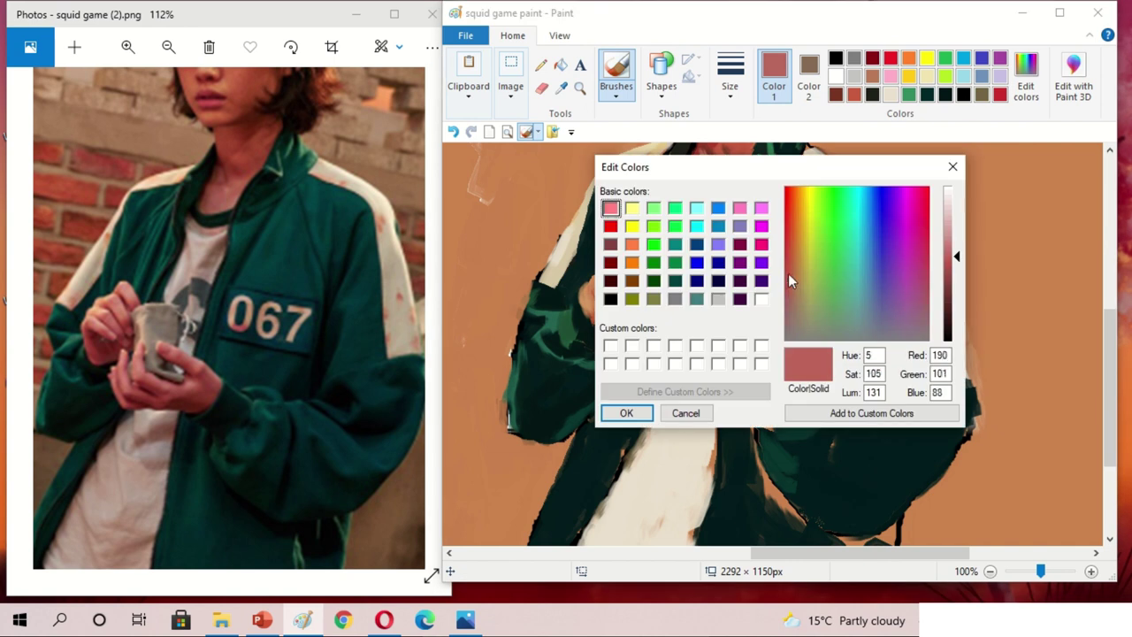
{"action": "left_click", "coordinate": [620, 412]}
{"action": "left_click_drag", "start_coordinate": [734, 328], "coordinate": [674, 340]}
Sample colours from the reference photo, block in the grey cup above the lower hand and paint dusty-pink shirt folds.
{"action": "left_click", "coordinate": [561, 85]}
{"action": "scroll", "coordinate": [619, 336], "scroll_direction": "left", "scroll_amount": 5}
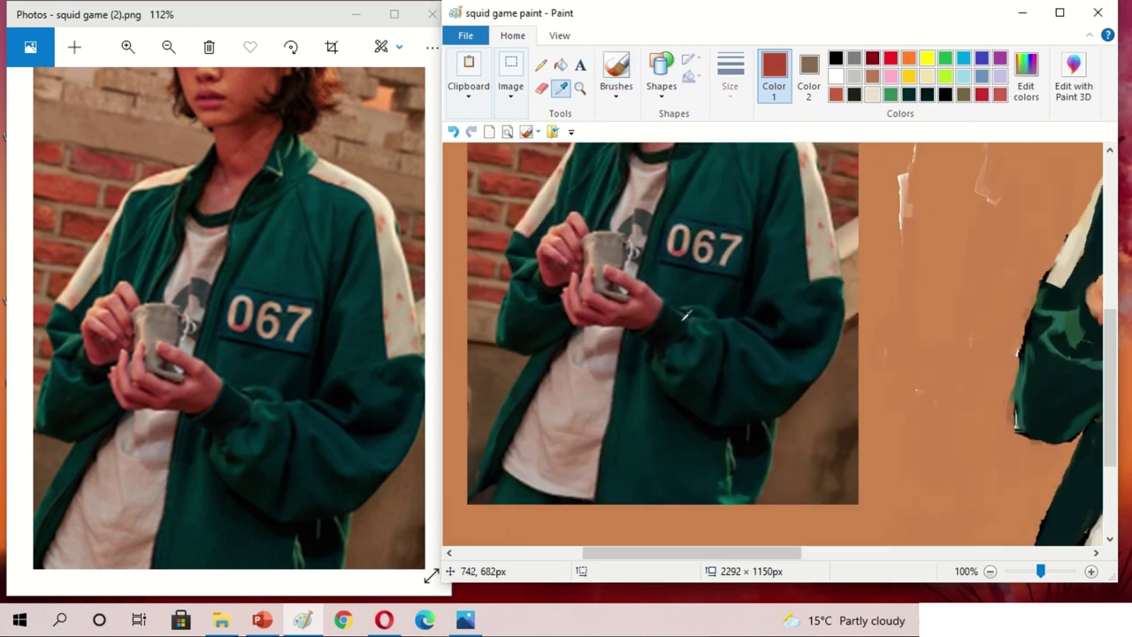
{"action": "left_click", "coordinate": [567, 327]}
{"action": "scroll", "coordinate": [600, 301], "scroll_direction": "right", "scroll_amount": 6}
{"action": "left_click", "coordinate": [561, 86]}
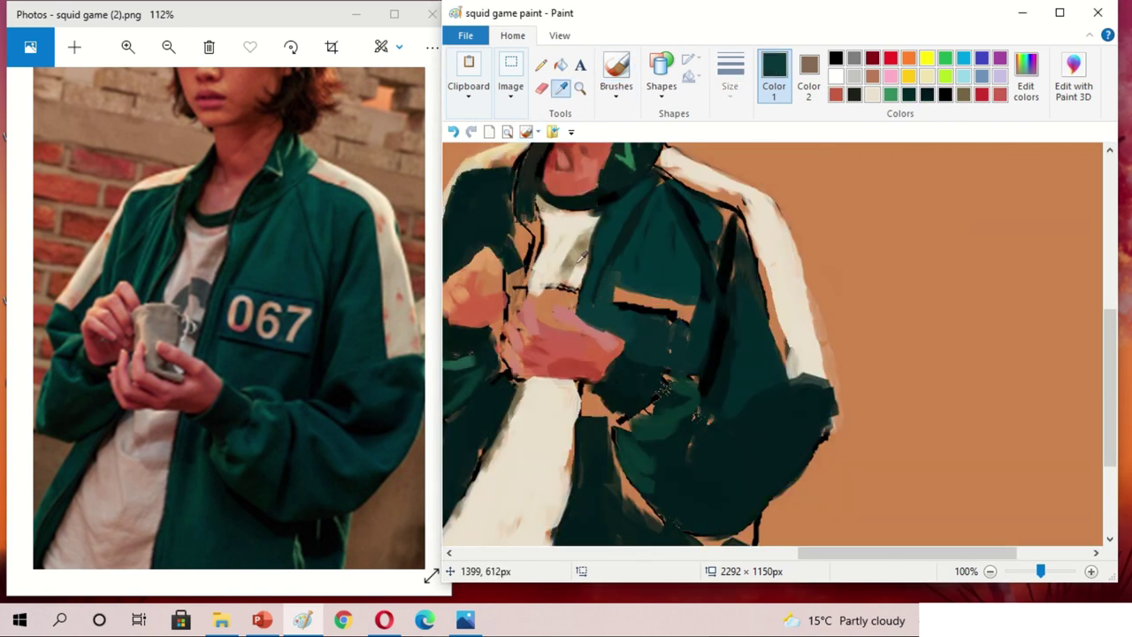
{"action": "left_click", "coordinate": [546, 301]}
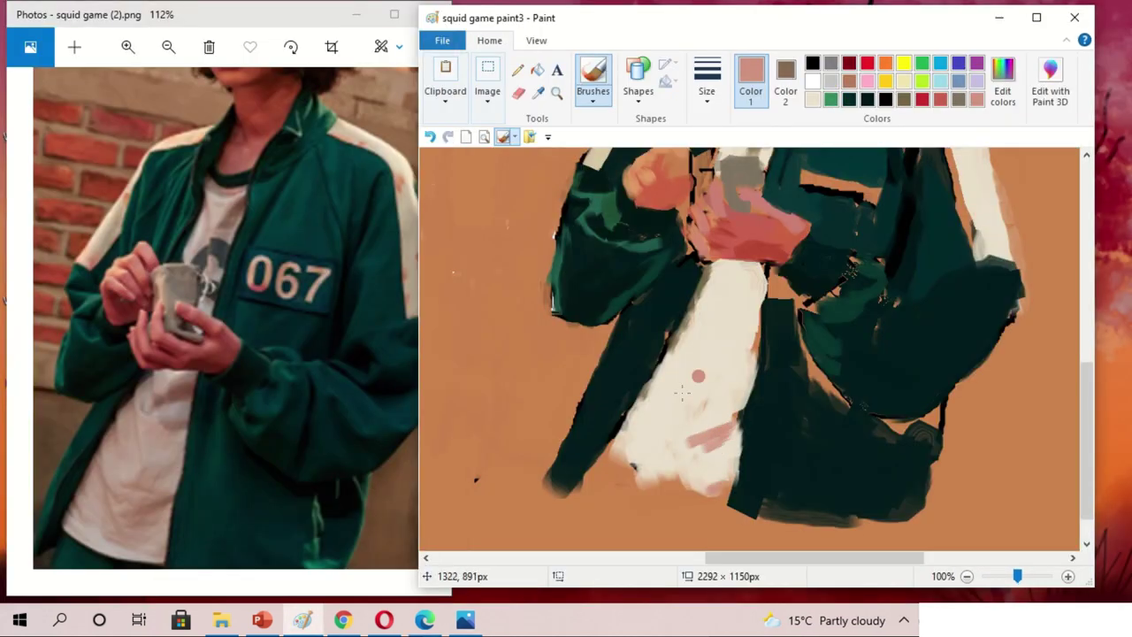
{"action": "left_click_drag", "start_coordinate": [687, 443], "coordinate": [708, 318]}
Select the rectangular area around the hands and middle of the jacket and move it slightly downward.
{"action": "scroll", "coordinate": [718, 283], "scroll_direction": "up", "scroll_amount": 2}
{"action": "left_click", "coordinate": [488, 91]}
{"action": "left_click", "coordinate": [493, 171]}
{"action": "left_click", "coordinate": [543, 210]}
{"action": "left_click_drag", "start_coordinate": [620, 227], "coordinate": [863, 433]}
{"action": "left_click", "coordinate": [527, 234]}
{"action": "left_click_drag", "start_coordinate": [720, 375], "coordinate": [718, 384]}
Paint over the brown strip across the background, left-hand stripe and sleeve with matching orange-brown, cream and dark green.
{"action": "left_click", "coordinate": [593, 75]}
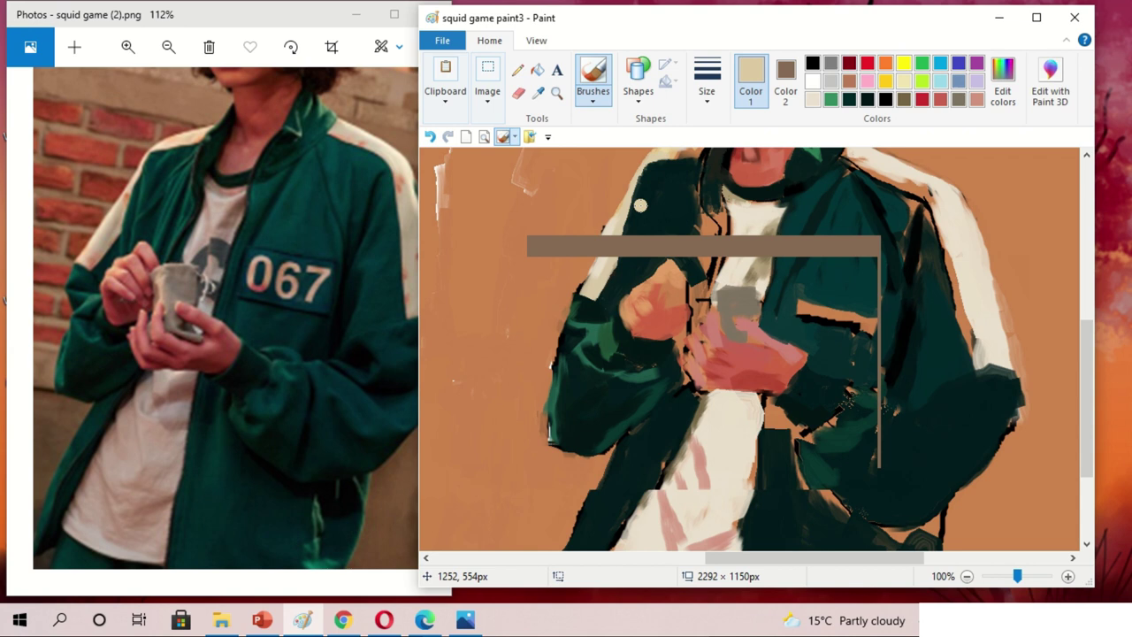
{"action": "left_click_drag", "start_coordinate": [619, 245], "coordinate": [558, 245]}
{"action": "left_click", "coordinate": [849, 98]}
{"action": "scroll", "coordinate": [778, 215], "scroll_direction": "down", "scroll_amount": 1}
{"action": "left_click_drag", "start_coordinate": [722, 225], "coordinate": [597, 225]}
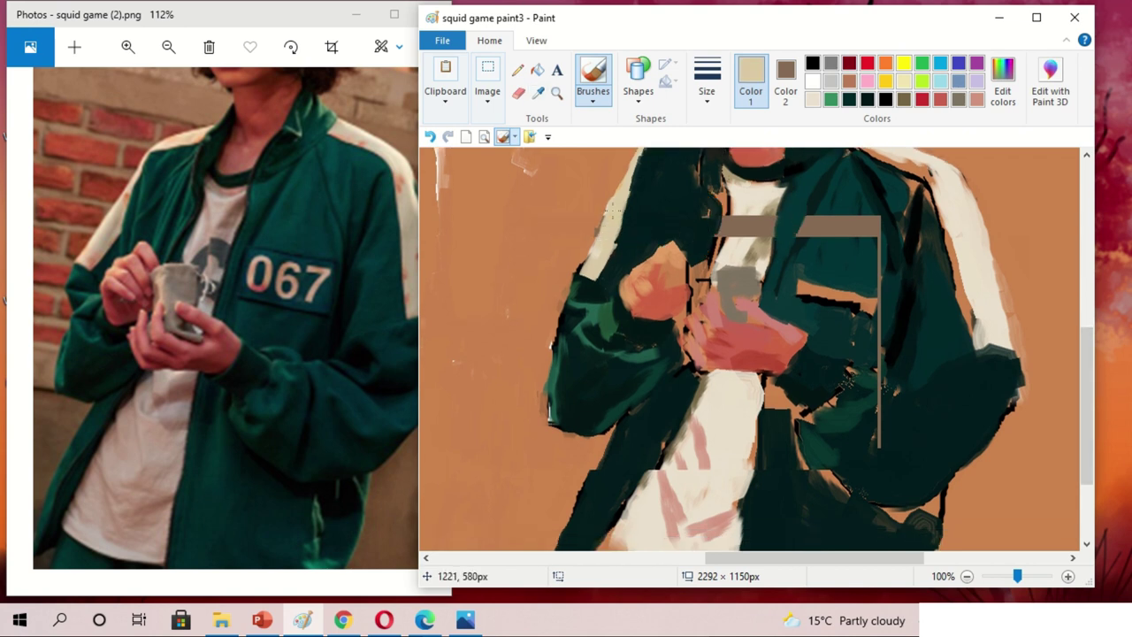
Cover the brown strip across the shirt and right-hand chest with sampled shirt tones and jacket greens.
{"action": "left_click_drag", "start_coordinate": [836, 227], "coordinate": [850, 221]}
{"action": "left_click", "coordinate": [538, 91]}
{"action": "left_click", "coordinate": [747, 221]}
{"action": "left_click_drag", "start_coordinate": [774, 226], "coordinate": [748, 212]}
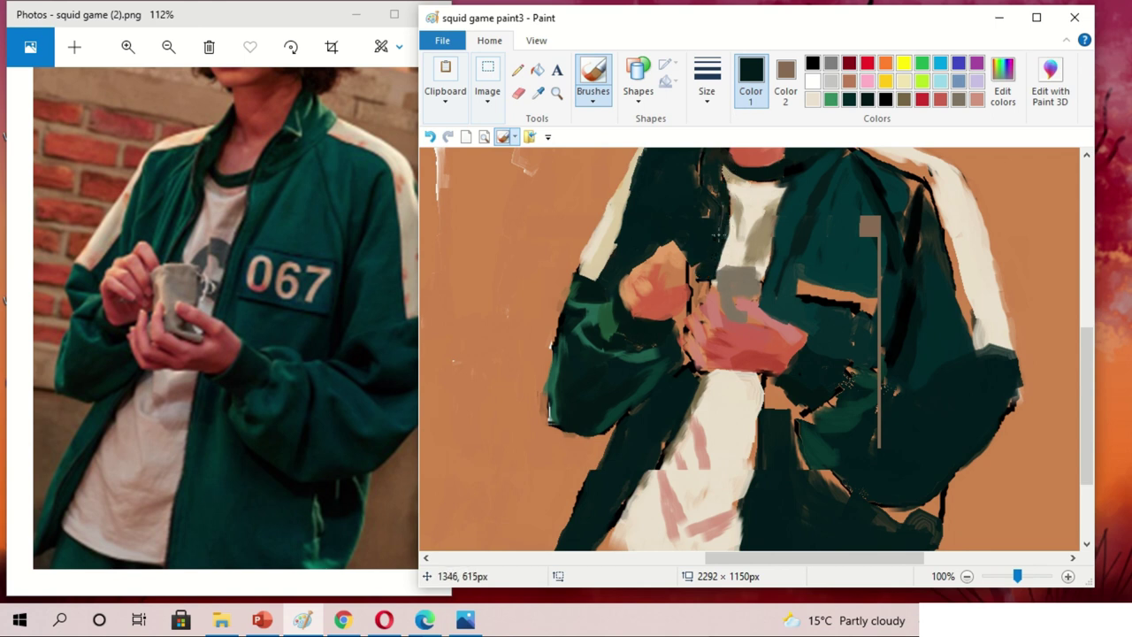
Mix progressively darker reds and paint finger shadows on the underside of the raised left-hand hand.
{"action": "left_click", "coordinate": [1003, 84]}
{"action": "left_click", "coordinate": [596, 417]}
{"action": "left_click_drag", "start_coordinate": [624, 296], "coordinate": [654, 319]}
{"action": "left_click", "coordinate": [1002, 84]}
{"action": "left_click", "coordinate": [596, 417]}
{"action": "left_click", "coordinate": [538, 91]}
{"action": "left_click", "coordinate": [571, 190]}
{"action": "mouse_move", "coordinate": [655, 265]}
{"action": "left_mouse_down"}
{"action": "mouse_move", "coordinate": [681, 288]}
{"action": "mouse_move", "coordinate": [660, 323]}
{"action": "left_mouse_up"}
{"action": "left_click", "coordinate": [538, 91]}
{"action": "left_click", "coordinate": [637, 305]}
{"action": "left_click", "coordinate": [1002, 84]}
{"action": "left_click", "coordinate": [596, 416]}
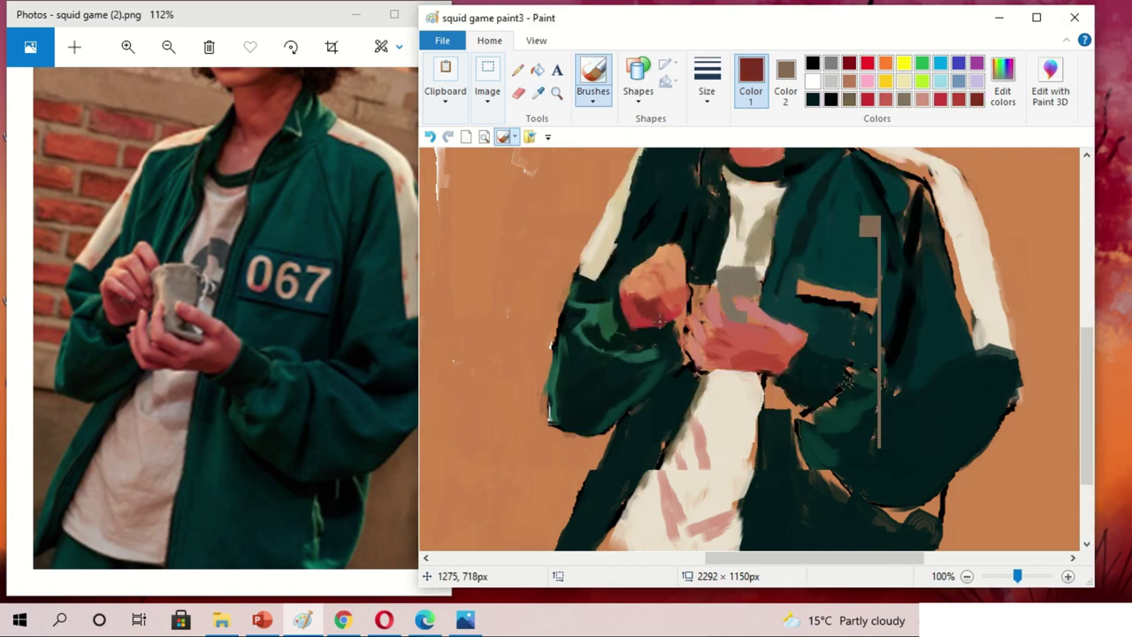
Paint dark green over the brown and orange patches on the right-hand chest, and mix a green for the forearm sleeve folds.
{"action": "left_click_drag", "start_coordinate": [871, 303], "coordinate": [806, 285]}
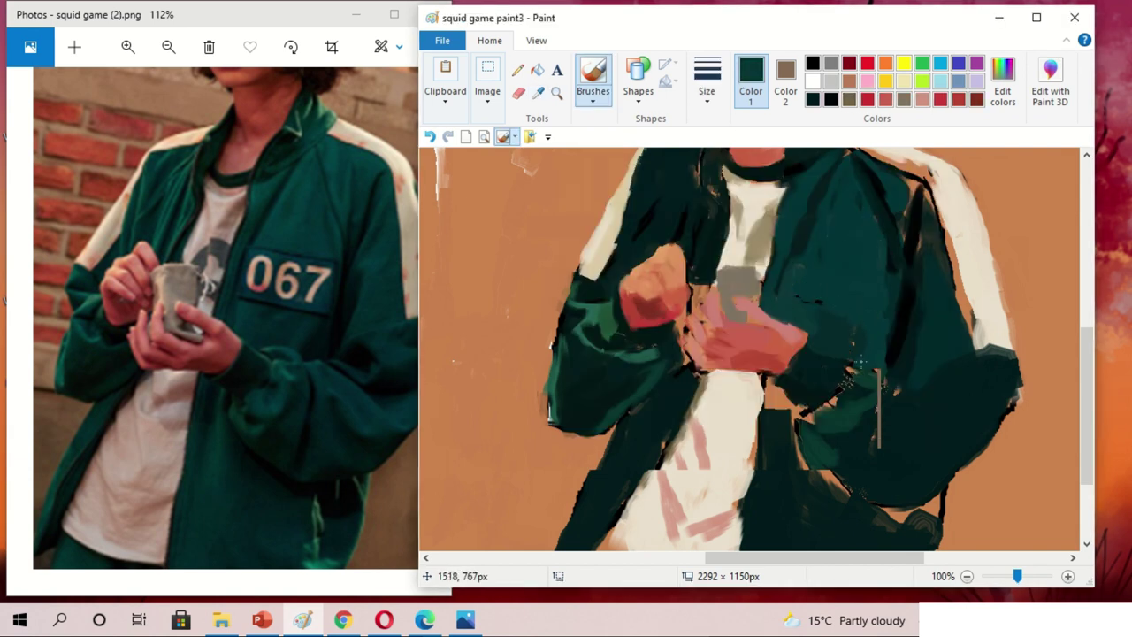
{"action": "left_click", "coordinate": [1002, 84]}
{"action": "left_click", "coordinate": [596, 417]}
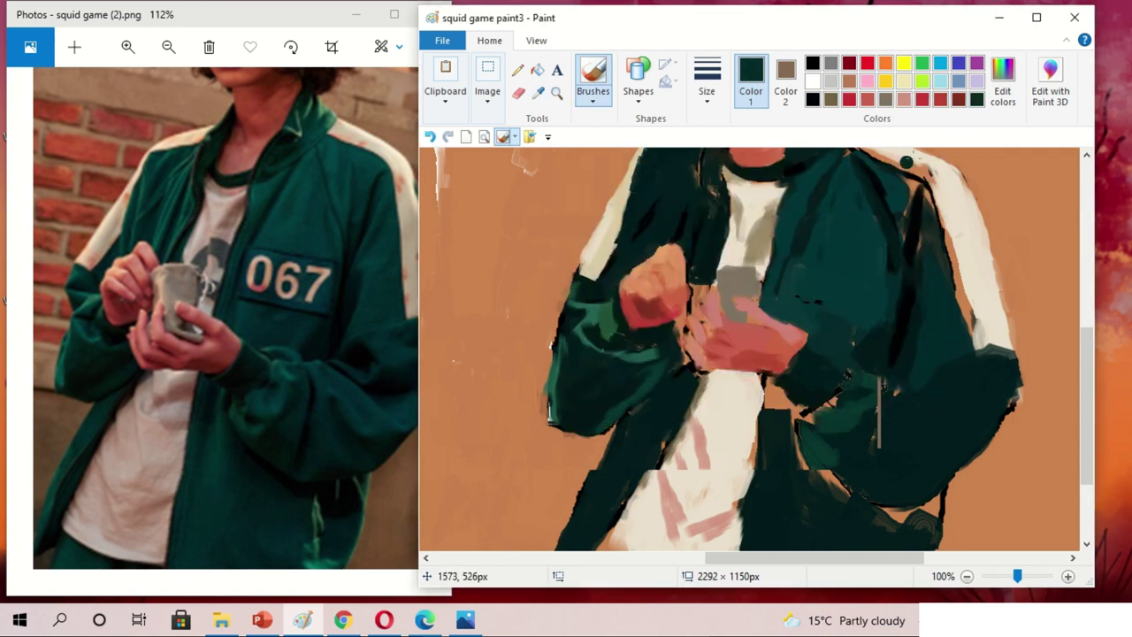
{"action": "left_click_drag", "start_coordinate": [852, 367], "coordinate": [839, 430]}
Mix a very dark green and clean up the right-hand sleeve's outer edge beneath the cream stripe.
{"action": "left_click", "coordinate": [1002, 84]}
{"action": "left_click", "coordinate": [597, 417]}
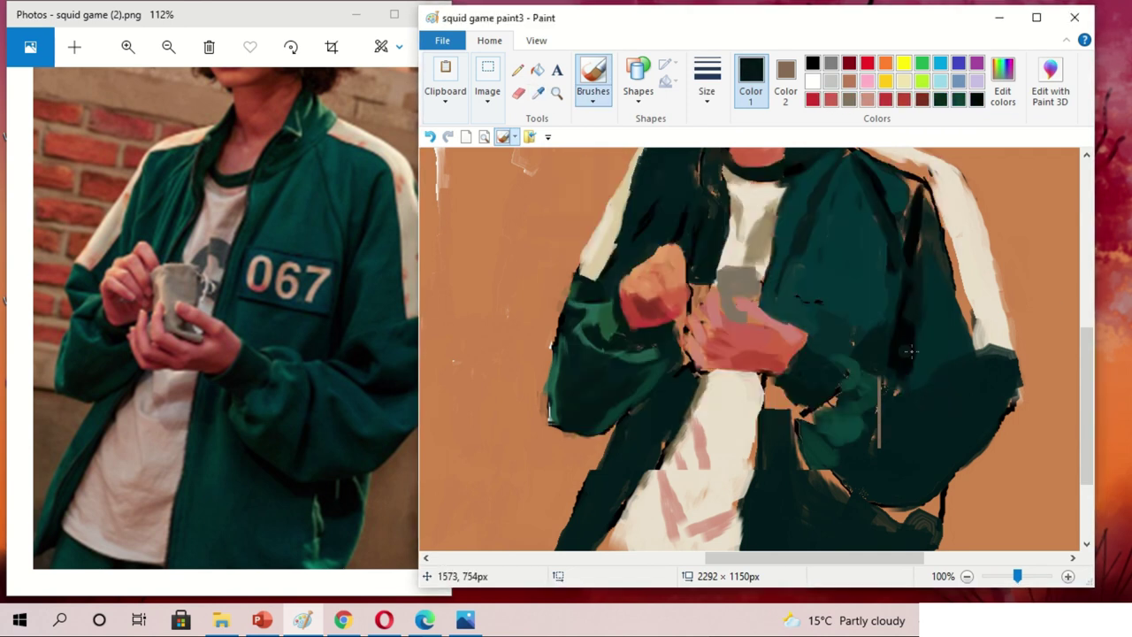
{"action": "left_click", "coordinate": [988, 345]}
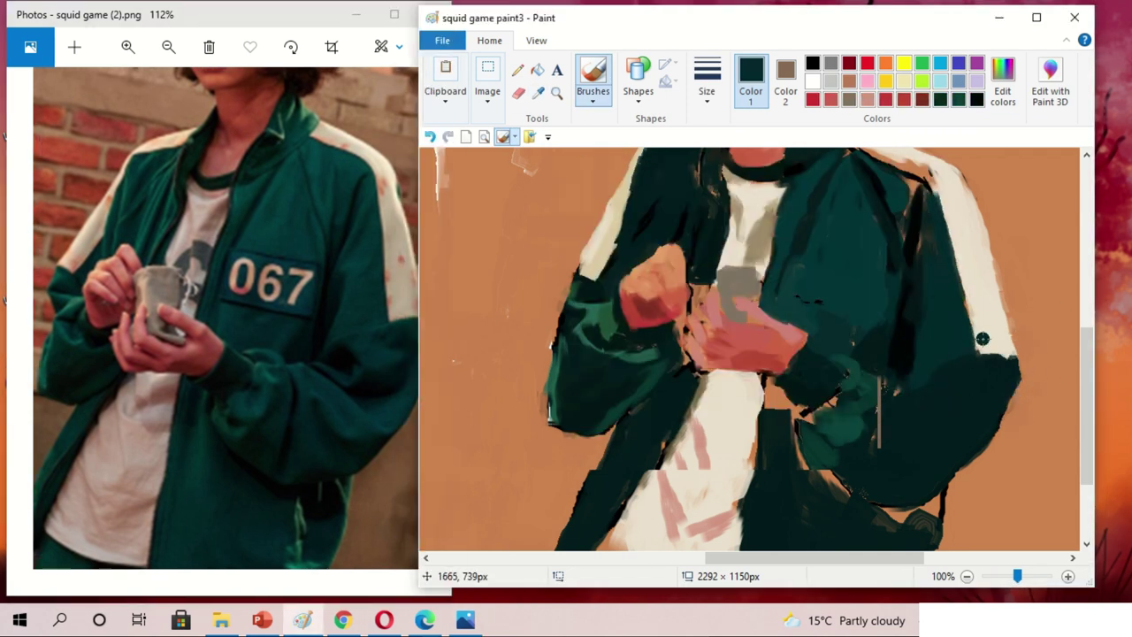
Repaint the lower right-hand jacket hem in sampled dark green and add a lighter green along its outer edge.
{"action": "scroll", "coordinate": [982, 339], "scroll_direction": "down", "scroll_amount": 3}
{"action": "left_click", "coordinate": [977, 100]}
{"action": "left_click", "coordinate": [538, 92]}
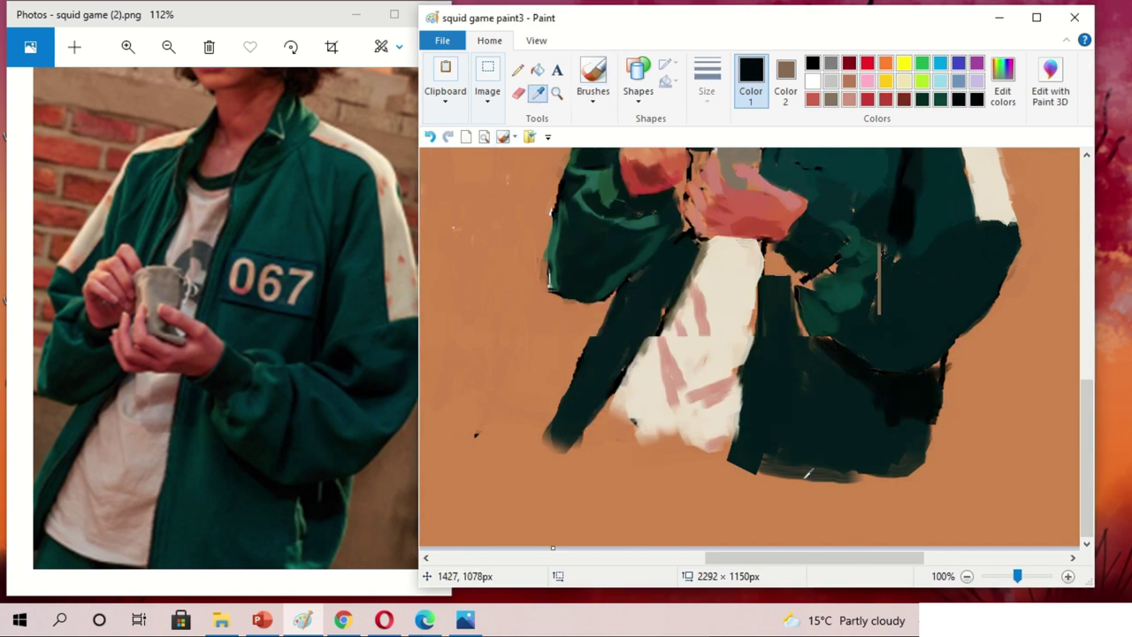
{"action": "left_click", "coordinate": [850, 266]}
{"action": "left_click_drag", "start_coordinate": [909, 488], "coordinate": [943, 374]}
{"action": "left_click", "coordinate": [538, 92]}
{"action": "left_click", "coordinate": [870, 409]}
{"action": "left_click_drag", "start_coordinate": [929, 443], "coordinate": [734, 492]}
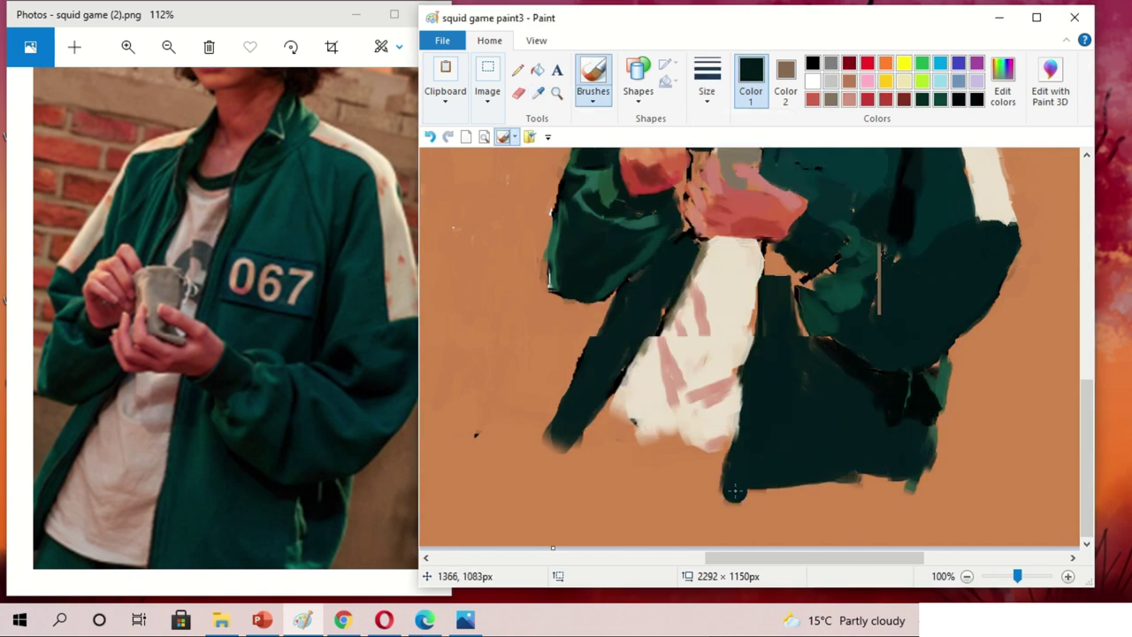
Change the brush size and paint the cup and surrounding fingers with tones sampled from the painting.
{"action": "left_click", "coordinate": [1000, 576]}
{"action": "left_click", "coordinate": [1017, 576]}
{"action": "left_click_drag", "start_coordinate": [707, 558], "coordinate": [773, 564]}
{"action": "left_click", "coordinate": [707, 80]}
{"action": "left_click", "coordinate": [720, 176]}
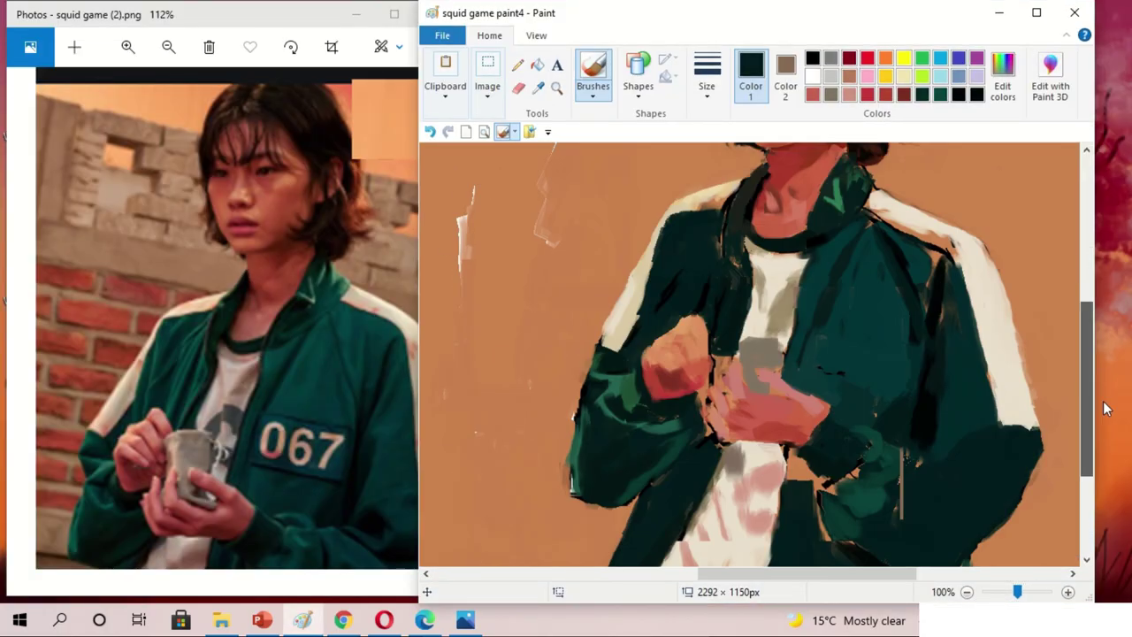
{"action": "left_click", "coordinate": [538, 86]}
{"action": "left_click", "coordinate": [829, 357]}
{"action": "left_click", "coordinate": [538, 86]}
{"action": "left_click", "coordinate": [737, 323]}
{"action": "mouse_move", "coordinate": [721, 315]}
{"action": "left_mouse_down"}
{"action": "mouse_move", "coordinate": [731, 341]}
{"action": "mouse_move", "coordinate": [780, 363]}
{"action": "left_mouse_up"}
Lighten the cup's left-hand edge with pale beige, and touch up the lower hand's wrist with sampled red.
{"action": "left_click", "coordinate": [538, 85]}
{"action": "left_click", "coordinate": [730, 334]}
{"action": "left_click", "coordinate": [707, 85]}
{"action": "left_click", "coordinate": [713, 151]}
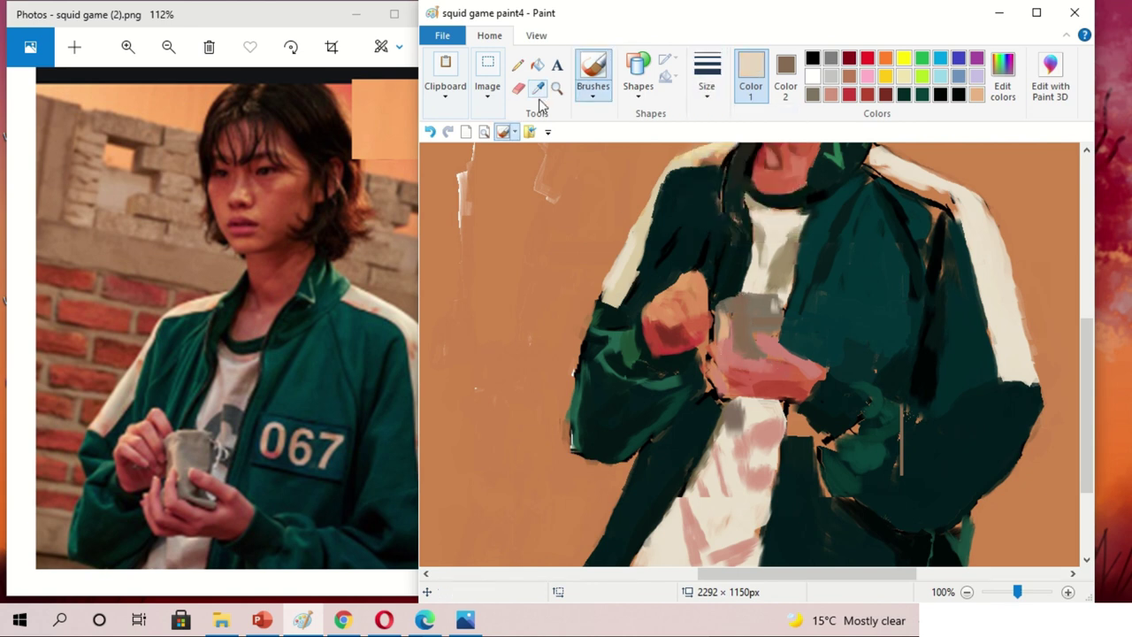
{"action": "left_click", "coordinate": [707, 86]}
{"action": "left_click", "coordinate": [733, 182]}
{"action": "left_click", "coordinate": [538, 85]}
{"action": "left_click", "coordinate": [801, 385]}
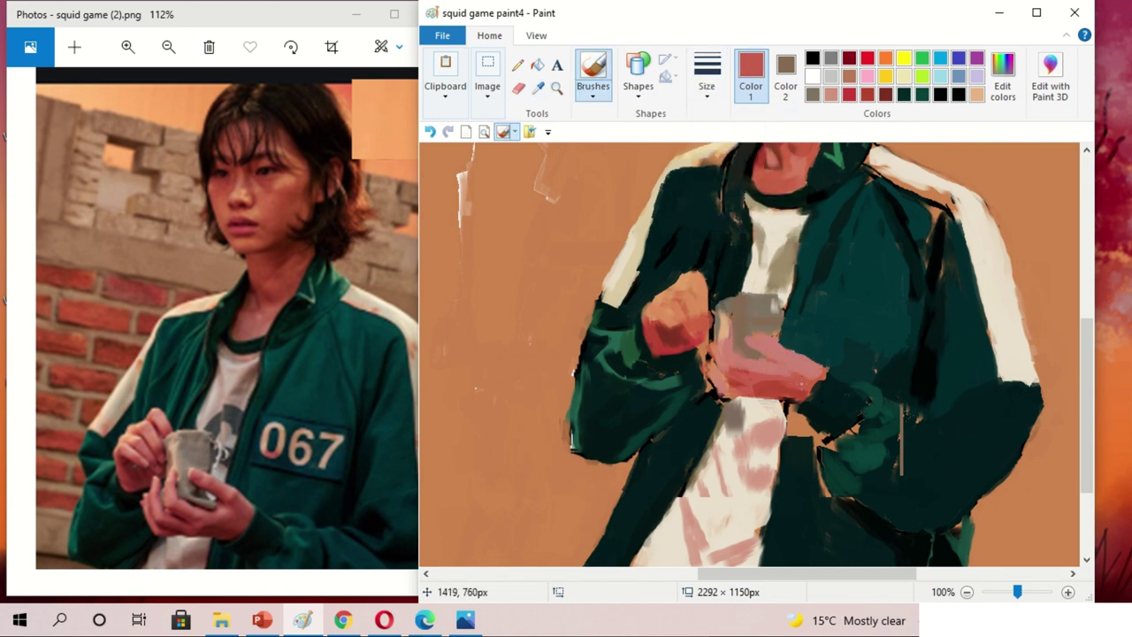
Refine the shirt beside the cup with sampled cream and define its fold shadow in khaki.
{"action": "left_click", "coordinate": [538, 85]}
{"action": "left_click", "coordinate": [738, 249]}
{"action": "left_click", "coordinate": [538, 86]}
{"action": "left_click", "coordinate": [795, 266]}
{"action": "left_click", "coordinate": [538, 86]}
{"action": "left_click", "coordinate": [787, 256]}
{"action": "left_click", "coordinate": [617, 208]}
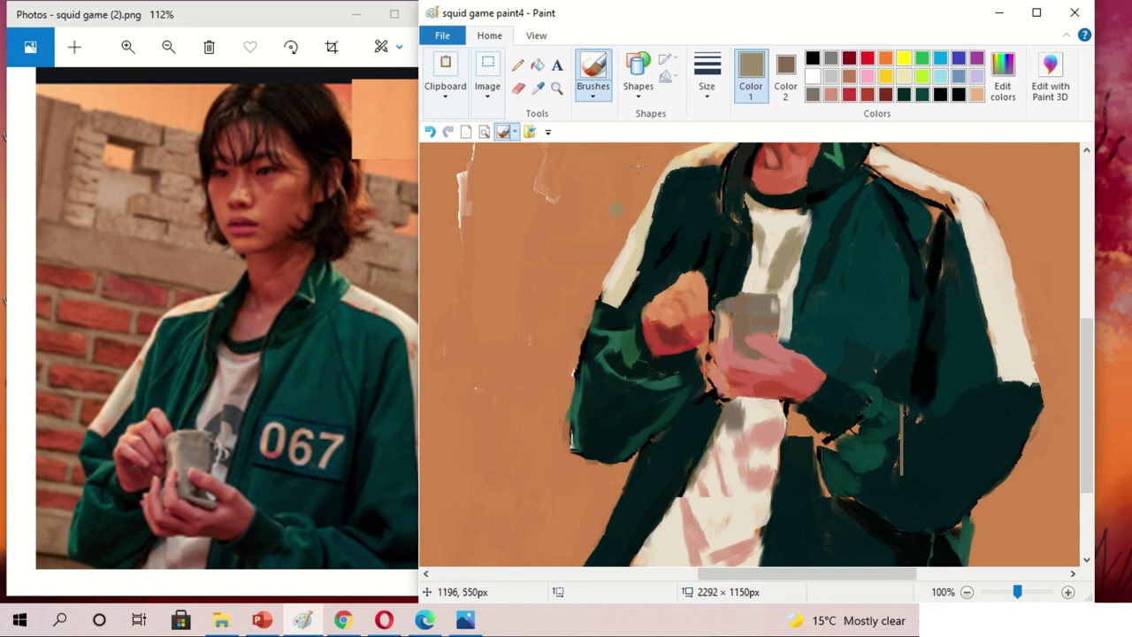
Reshape the cup into a smaller form above the lower hand, painting sampled shirt cream around it.
{"action": "left_click", "coordinate": [538, 86]}
{"action": "left_click", "coordinate": [721, 325]}
{"action": "left_click", "coordinate": [538, 85]}
{"action": "left_click", "coordinate": [713, 352]}
{"action": "left_click", "coordinate": [538, 86]}
{"action": "left_click", "coordinate": [735, 272]}
Paint green folds and near-black shading on the left-hand jacket chest above the raised fist.
{"action": "left_click", "coordinate": [538, 86]}
{"action": "left_click", "coordinate": [702, 278]}
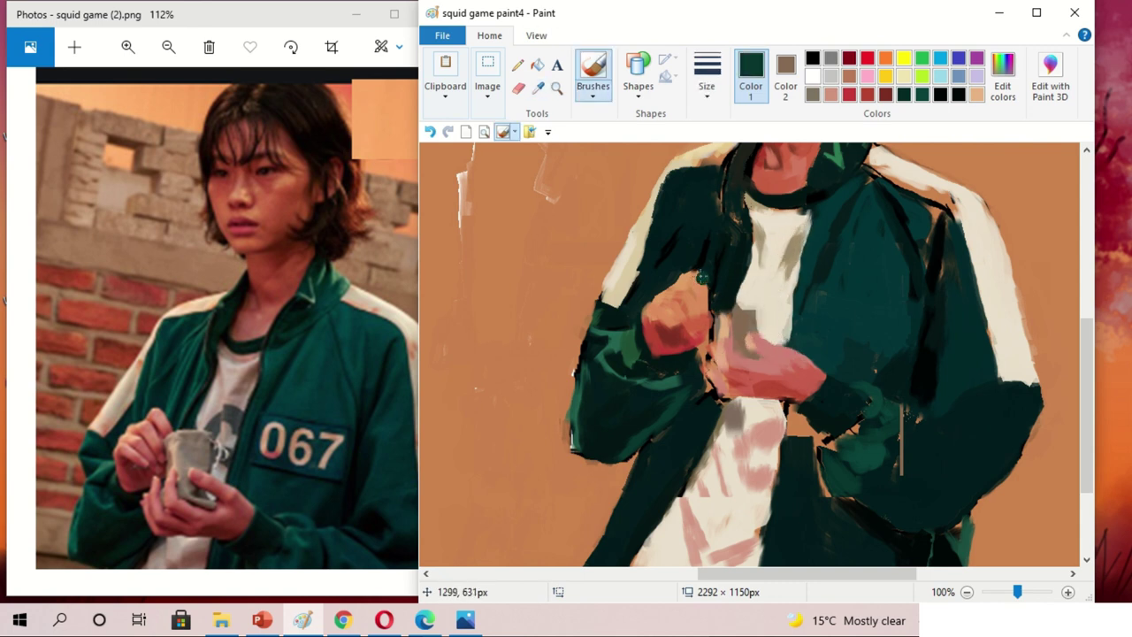
{"action": "left_click", "coordinate": [707, 86]}
{"action": "left_click", "coordinate": [719, 133]}
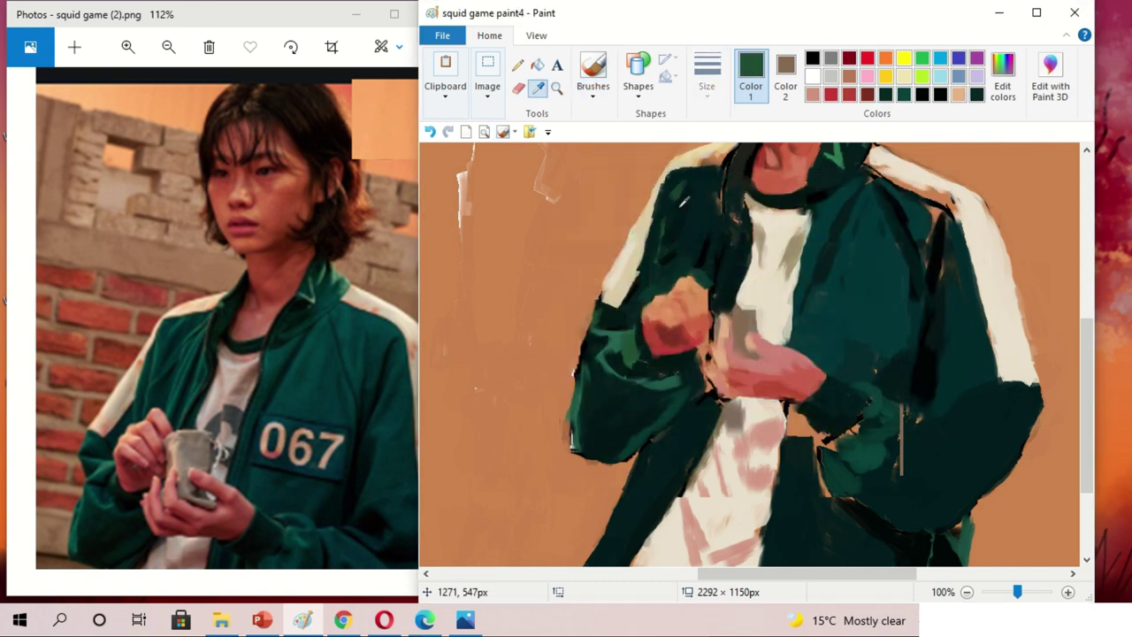
{"action": "scroll", "coordinate": [827, 237], "scroll_direction": "up", "scroll_amount": 2}
{"action": "left_click", "coordinate": [538, 86]}
{"action": "left_click", "coordinate": [692, 228]}
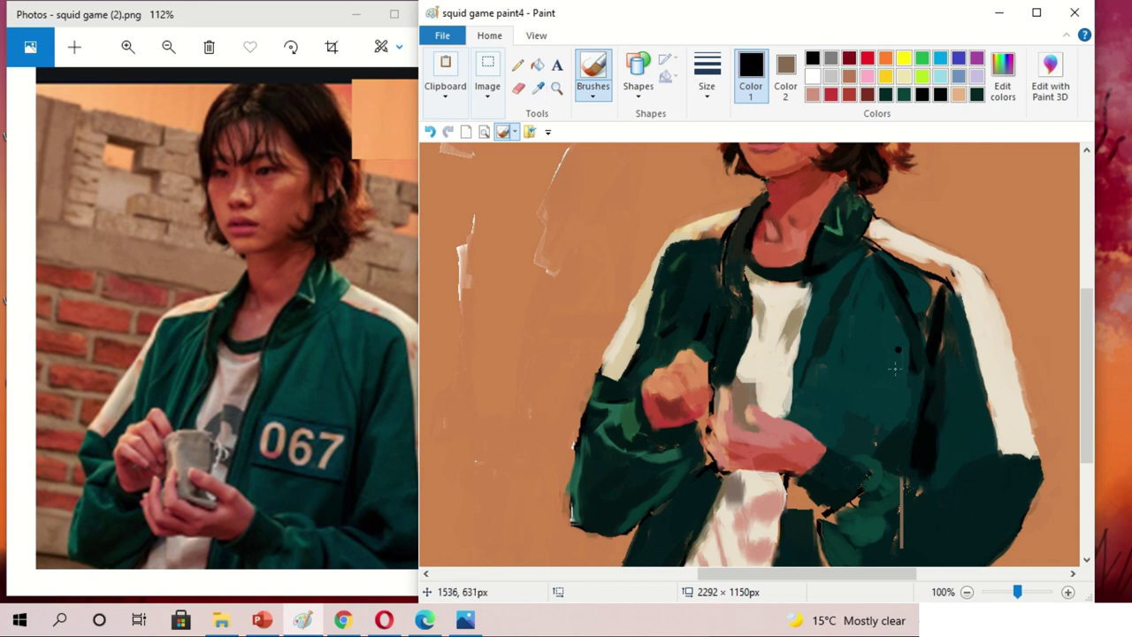
{"action": "scroll", "coordinate": [899, 349], "scroll_direction": "down", "scroll_amount": 1}
Cover the orange gap along the right-hand shoulder seam with sampled dark green and touch up the cream stripe.
{"action": "left_click", "coordinate": [537, 85]}
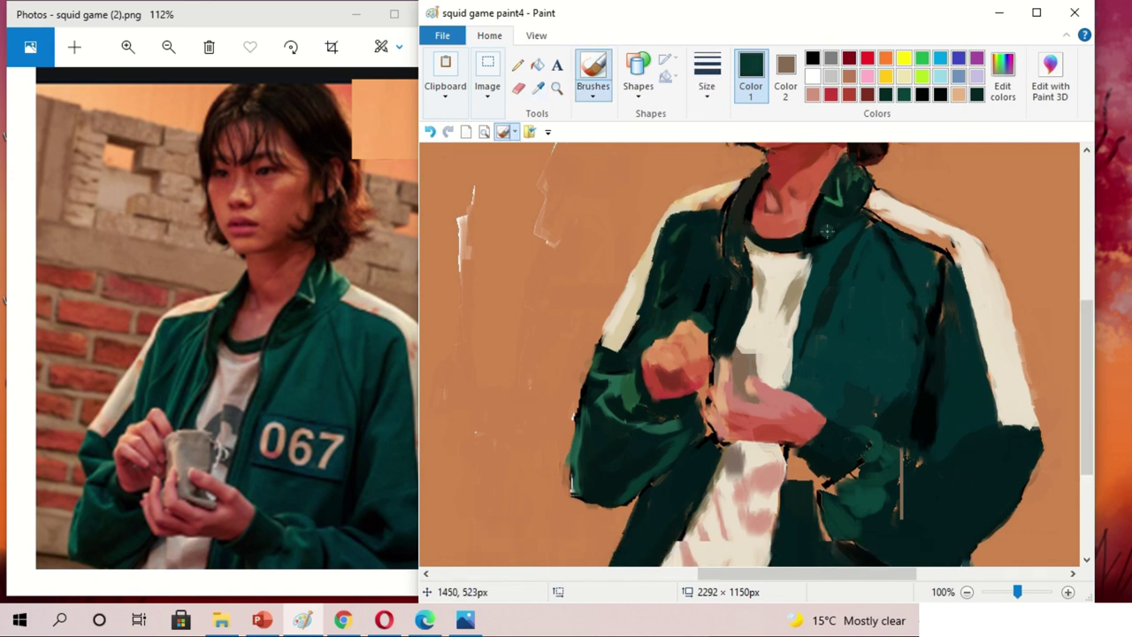
{"action": "left_click", "coordinate": [940, 242]}
{"action": "left_click", "coordinate": [538, 86]}
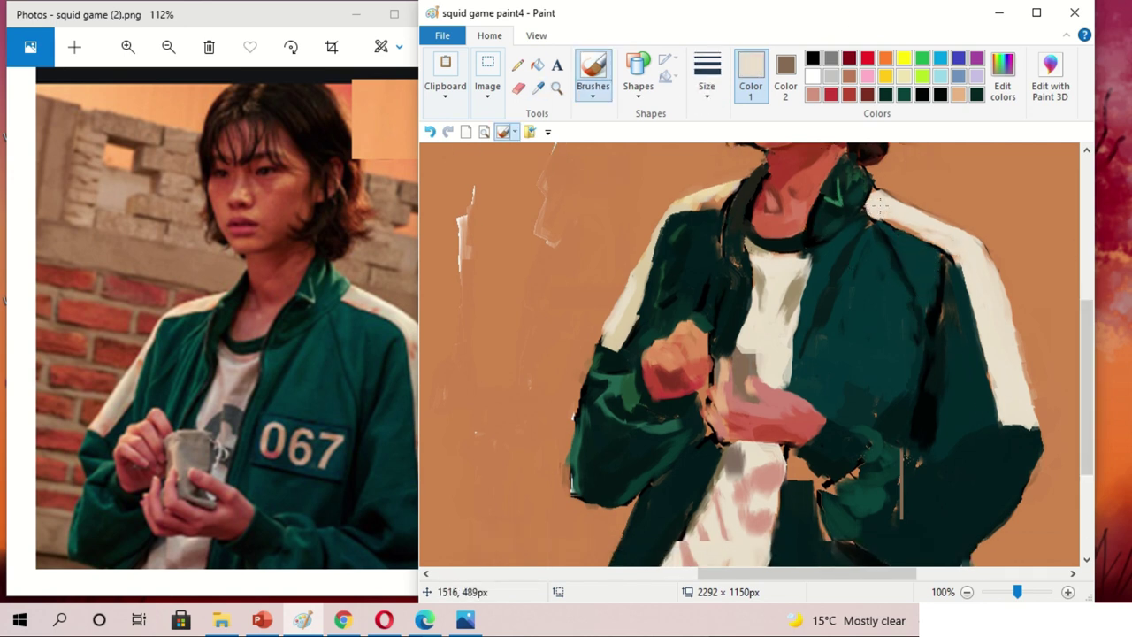
{"action": "scroll", "coordinate": [801, 255], "scroll_direction": "down", "scroll_amount": 1}
{"action": "scroll", "coordinate": [801, 255], "scroll_direction": "up", "scroll_amount": 1}
Outline the number patch on the right-hand chest with dark lines and paint the numerals 067 in dusty pink.
{"action": "left_click", "coordinate": [800, 255]}
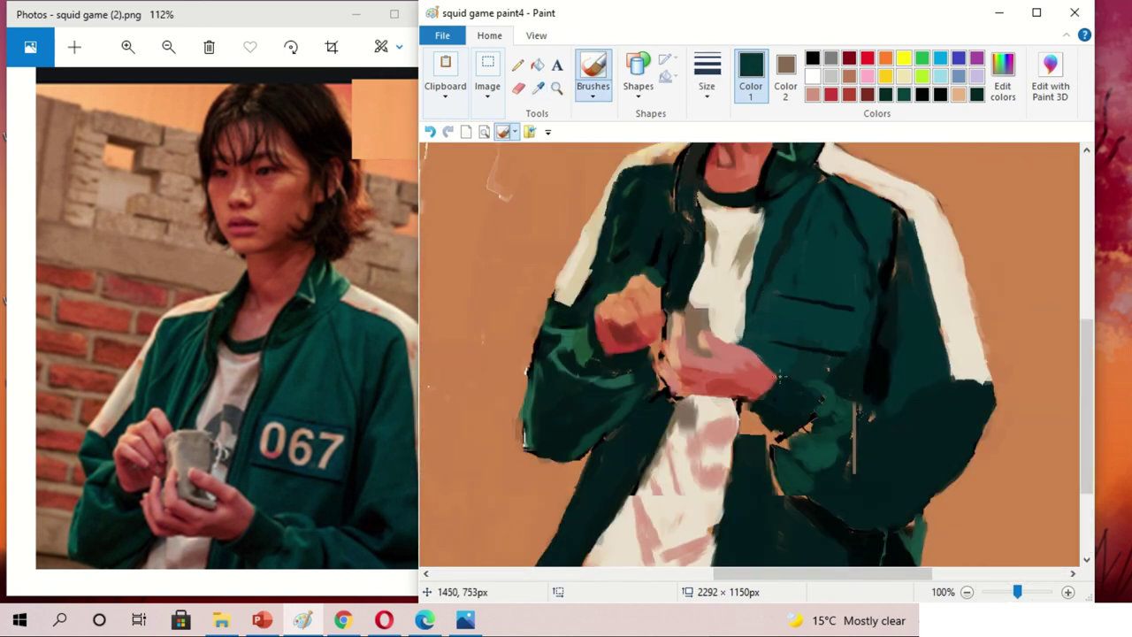
{"action": "left_click", "coordinate": [707, 85]}
{"action": "left_click", "coordinate": [746, 182]}
{"action": "left_click_drag", "start_coordinate": [747, 403], "coordinate": [759, 416]}
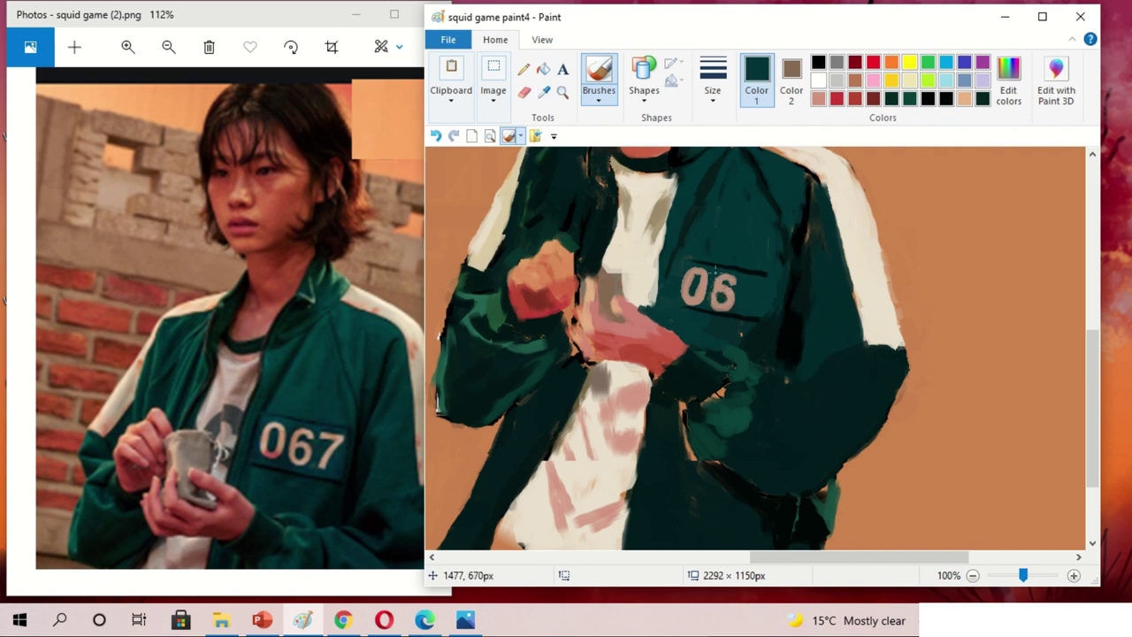
{"action": "left_click", "coordinate": [729, 277]}
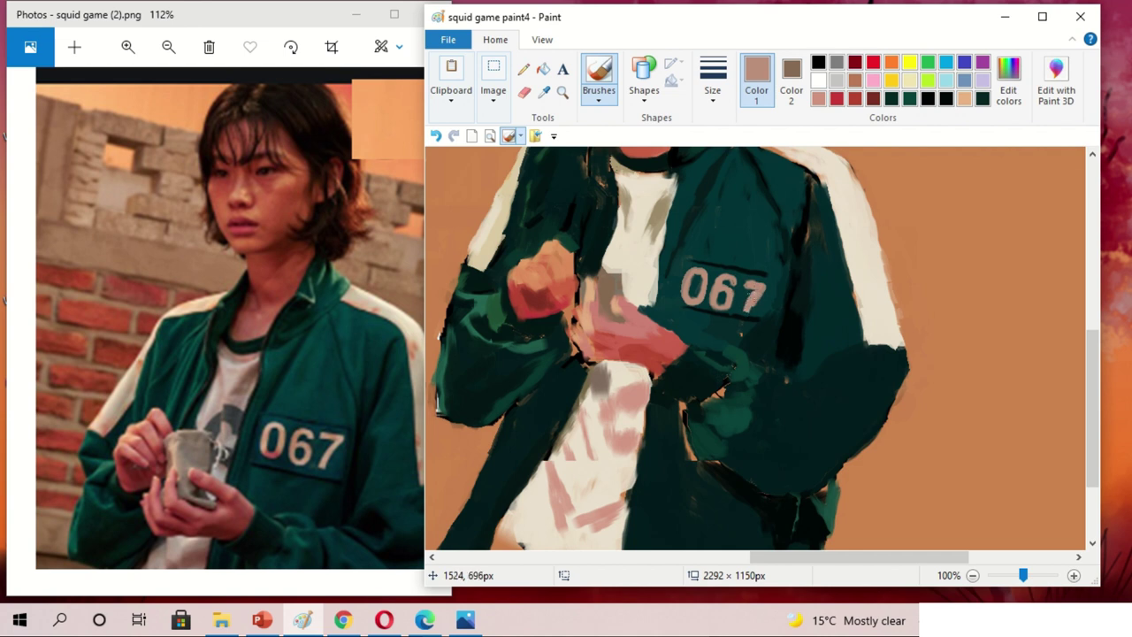
Refine the numeral 7 on the chest patch with dusty pink and clean its surroundings with dark green.
{"action": "scroll", "coordinate": [743, 286], "scroll_direction": "up", "scroll_amount": 1}
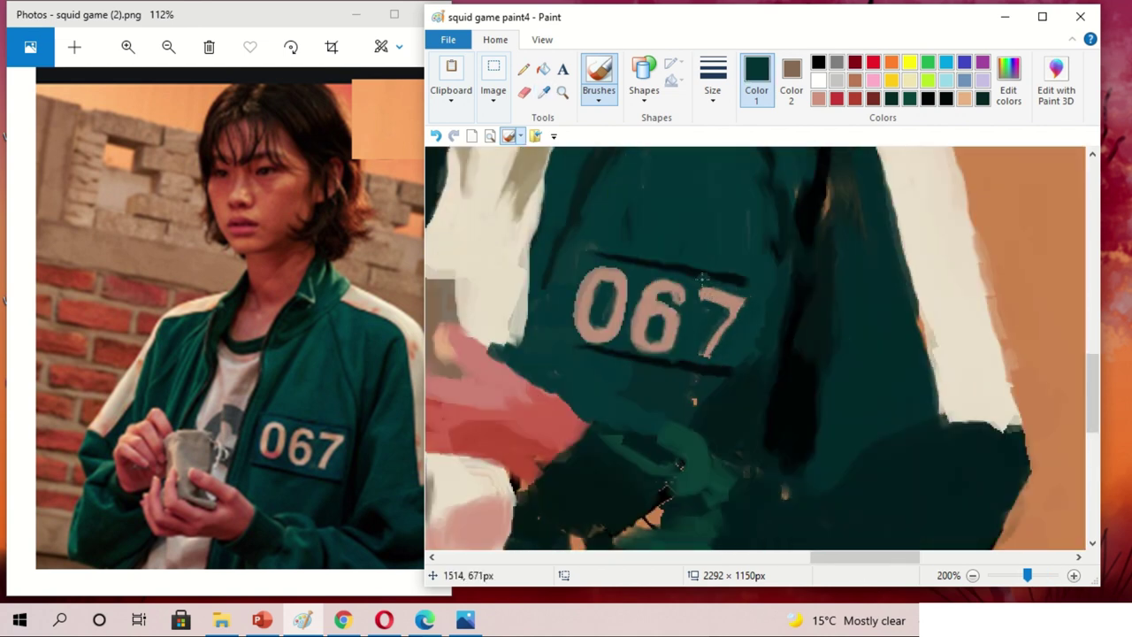
{"action": "left_click", "coordinate": [723, 324]}
{"action": "left_click", "coordinate": [655, 222]}
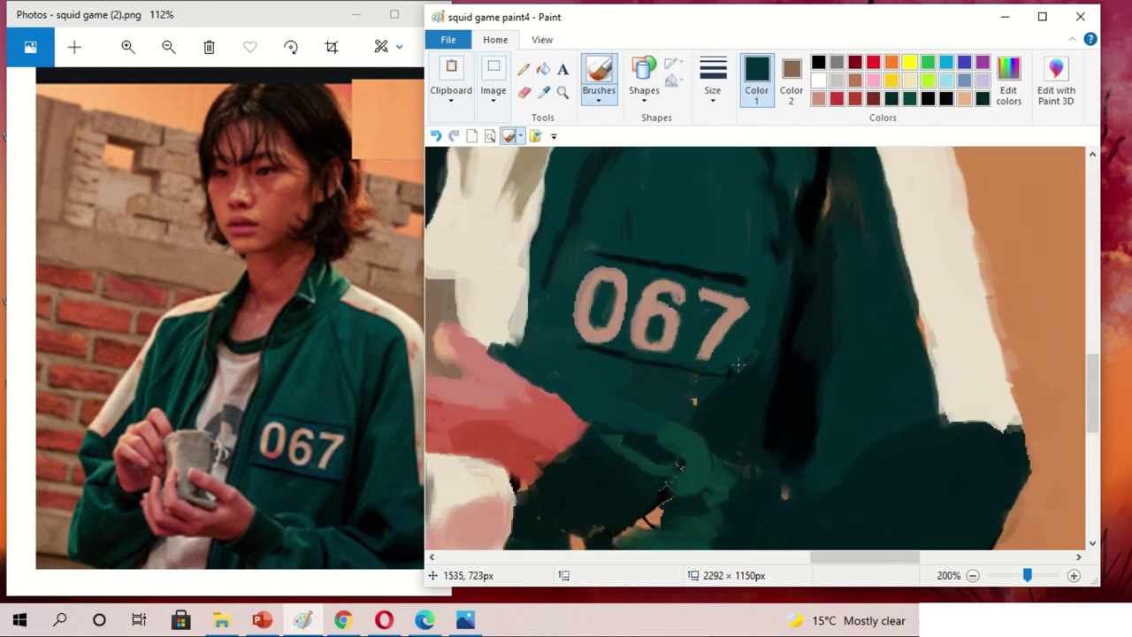
Paint near-black fold shadows on the right-hand sleeve and shade the lower jacket panel down to the hem.
{"action": "scroll", "coordinate": [734, 336], "scroll_direction": "down", "scroll_amount": 1}
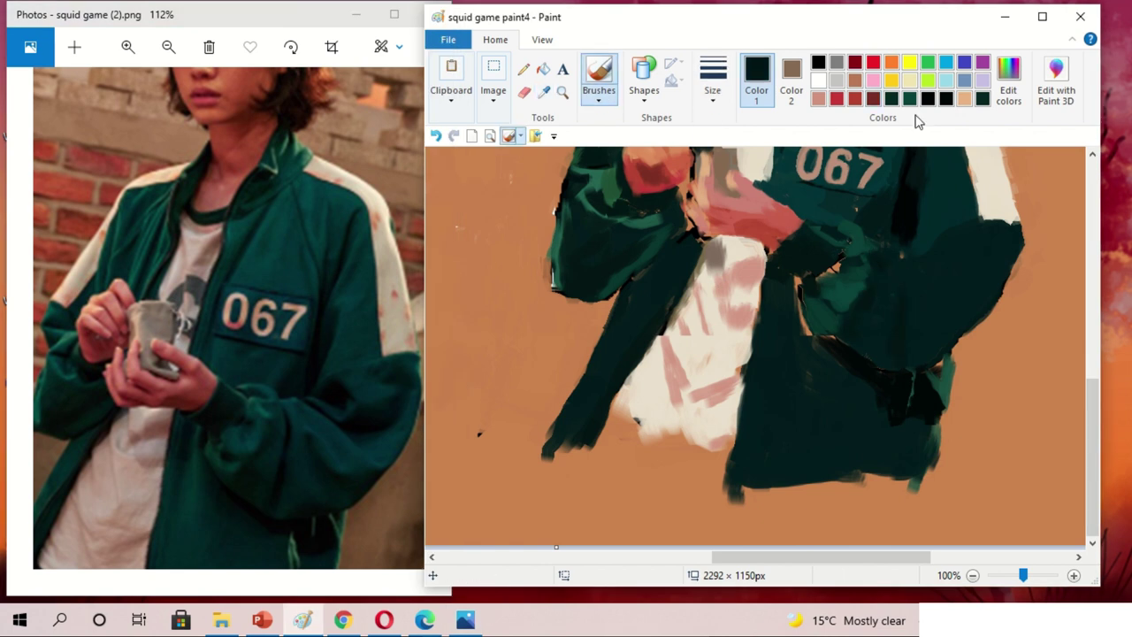
{"action": "left_click", "coordinate": [544, 91]}
{"action": "left_click", "coordinate": [906, 365]}
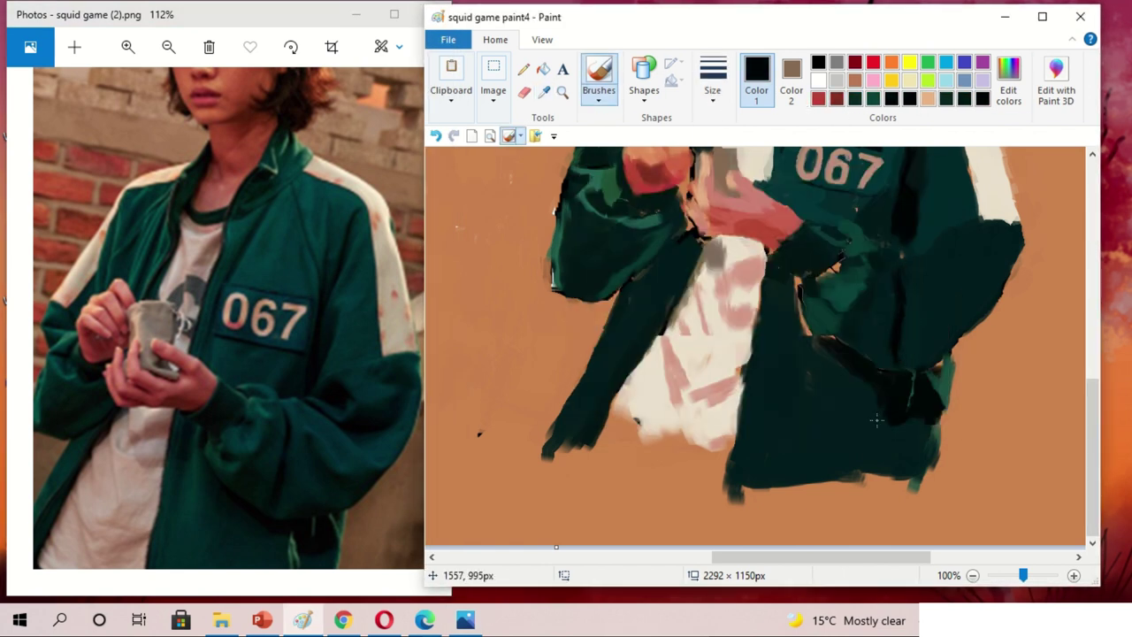
{"action": "mouse_move", "coordinate": [882, 385]}
{"action": "left_mouse_down"}
{"action": "mouse_move", "coordinate": [882, 482]}
{"action": "mouse_move", "coordinate": [911, 447]}
{"action": "mouse_move", "coordinate": [747, 497]}
{"action": "left_mouse_up"}
Extend the bottom of the shirt and the left-hand jacket edge, and touch up the fold beside them.
{"action": "mouse_move", "coordinate": [635, 437]}
{"action": "left_mouse_down"}
{"action": "mouse_move", "coordinate": [680, 460]}
{"action": "mouse_move", "coordinate": [624, 438]}
{"action": "mouse_move", "coordinate": [593, 478]}
{"action": "mouse_move", "coordinate": [655, 443]}
{"action": "mouse_move", "coordinate": [621, 385]}
{"action": "left_mouse_up"}
{"action": "left_click_drag", "start_coordinate": [650, 350], "coordinate": [553, 451]}
{"action": "left_click_drag", "start_coordinate": [677, 363], "coordinate": [677, 402]}
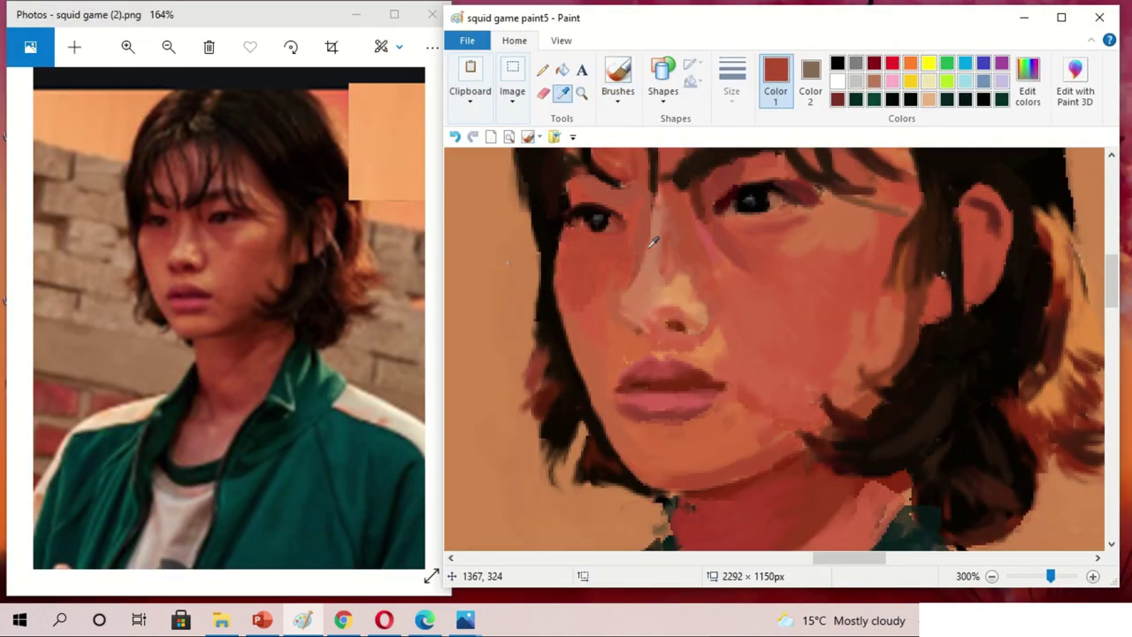
Sample skin tones from the face and touch up the area around the ear and earlobe.
{"action": "left_click", "coordinate": [722, 267]}
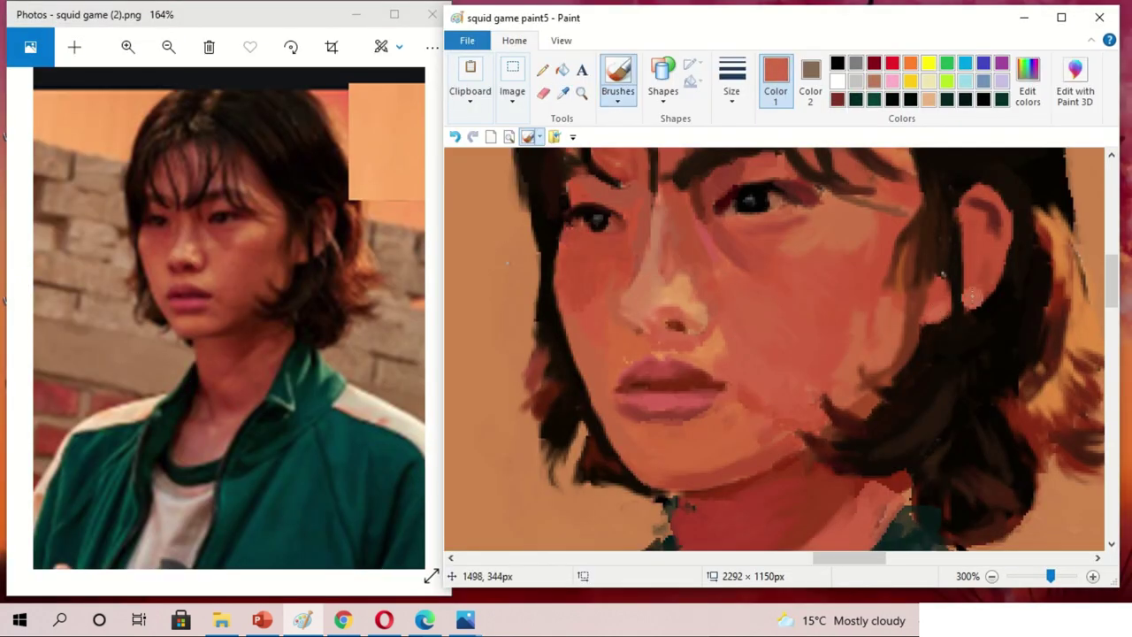
{"action": "left_click", "coordinate": [949, 272]}
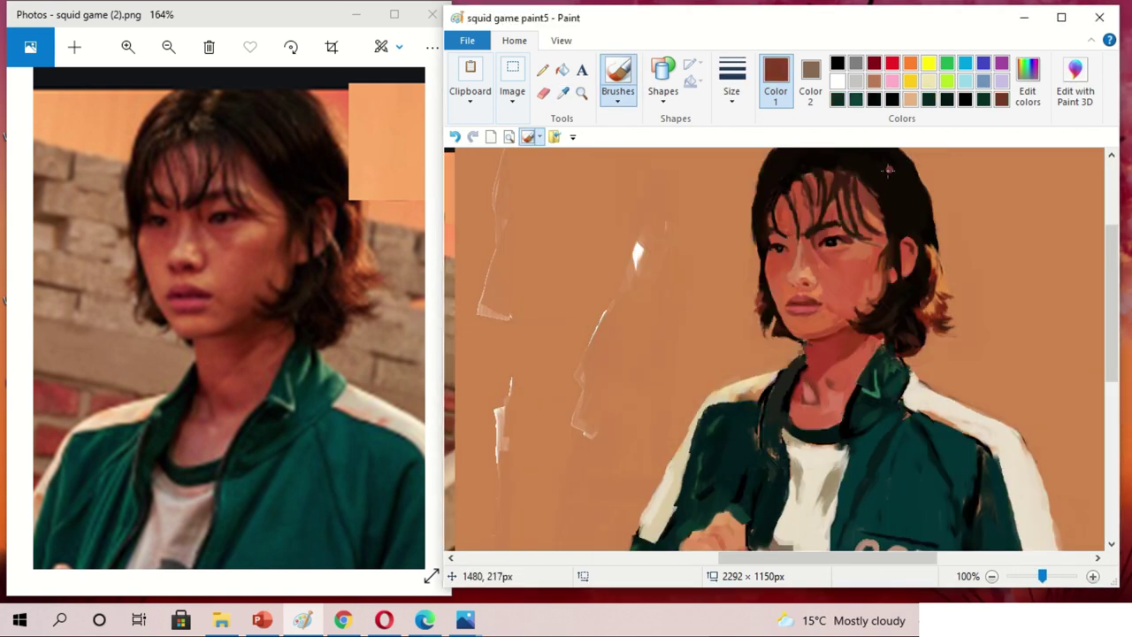
Paint dark red-brown highlights on the right-hand side of the hair's crown and blend them in with near-black.
{"action": "scroll", "coordinate": [889, 169], "scroll_direction": "up", "scroll_amount": 1}
{"action": "left_click", "coordinate": [732, 84]}
{"action": "left_click", "coordinate": [771, 189]}
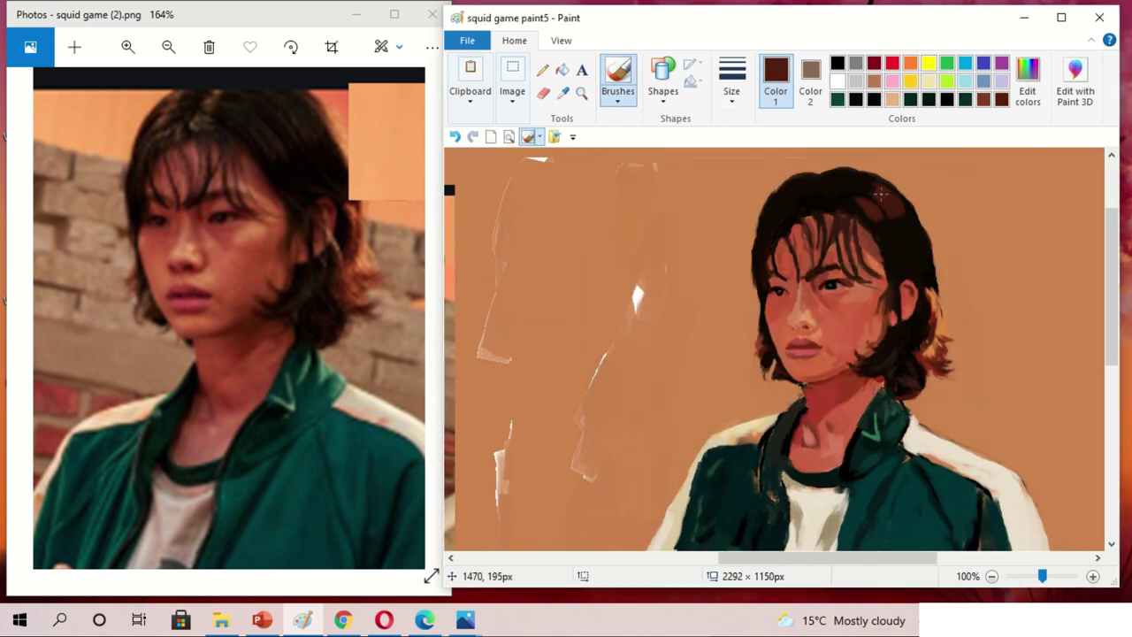
{"action": "left_click_drag", "start_coordinate": [885, 196], "coordinate": [867, 213]}
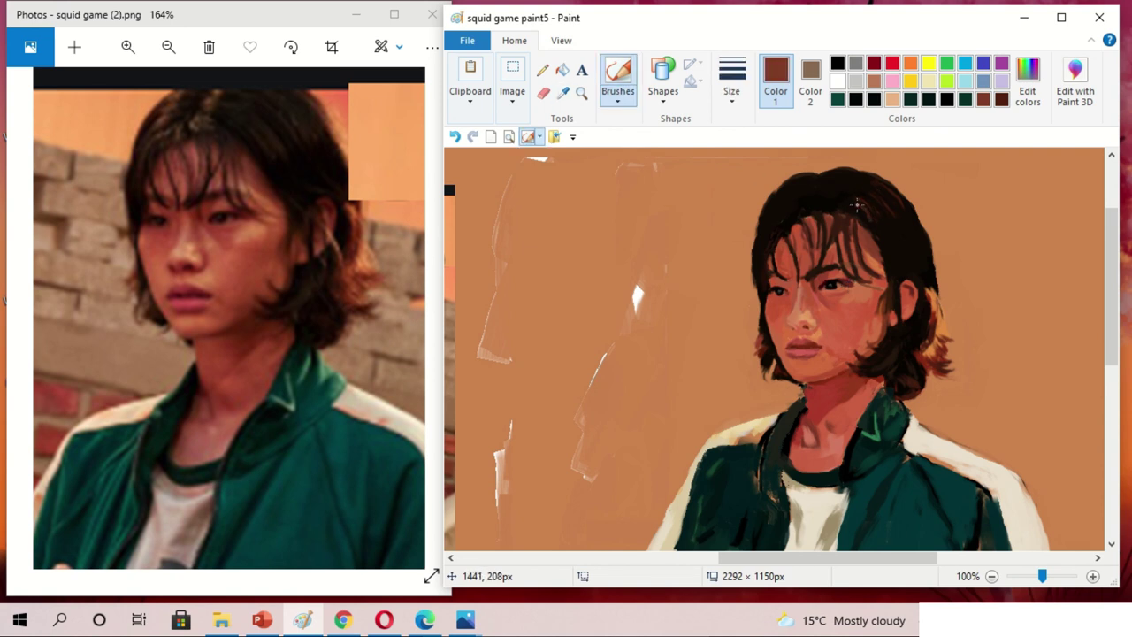
{"action": "left_click_drag", "start_coordinate": [968, 250], "coordinate": [854, 188]}
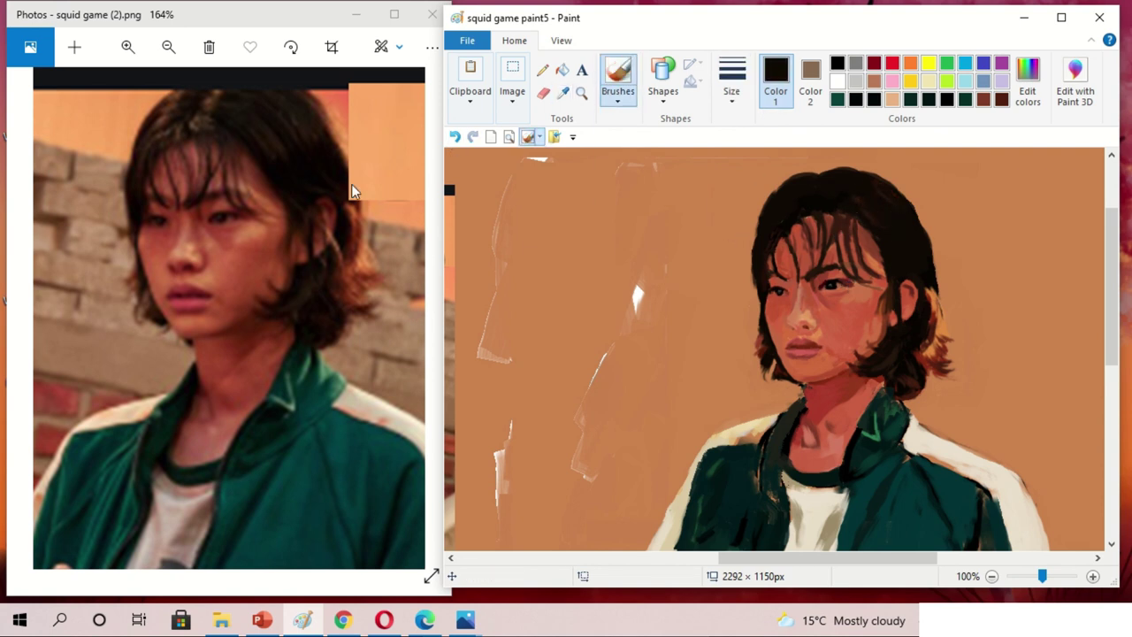
Mix a warm brown and paint highlight strands across the top left-hand part of the hair, broken up with near-black.
{"action": "scroll", "coordinate": [774, 354], "scroll_direction": "left", "scroll_amount": 1}
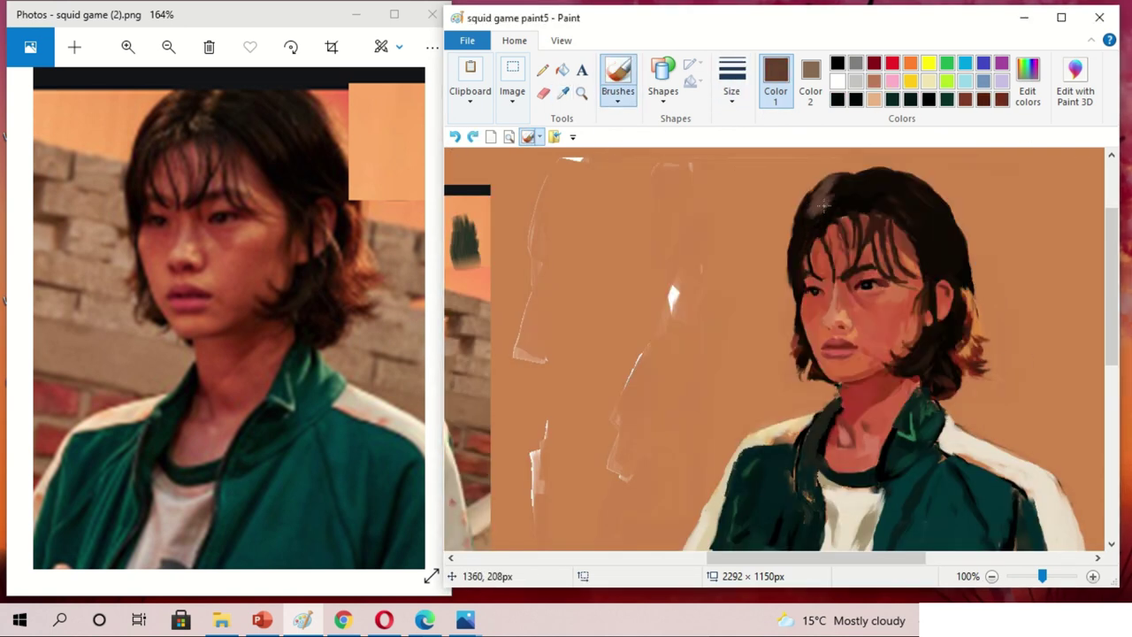
{"action": "left_click", "coordinate": [1029, 84]}
{"action": "left_click", "coordinate": [632, 413]}
{"action": "left_click", "coordinate": [835, 180]}
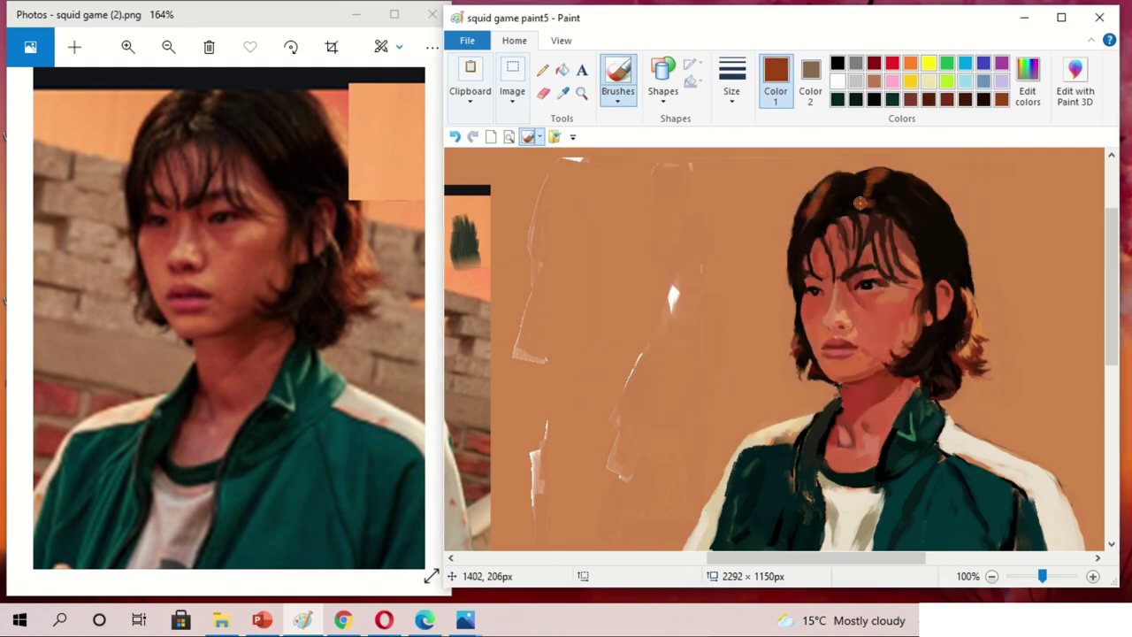
{"action": "left_click", "coordinate": [859, 203]}
{"action": "left_click", "coordinate": [857, 190]}
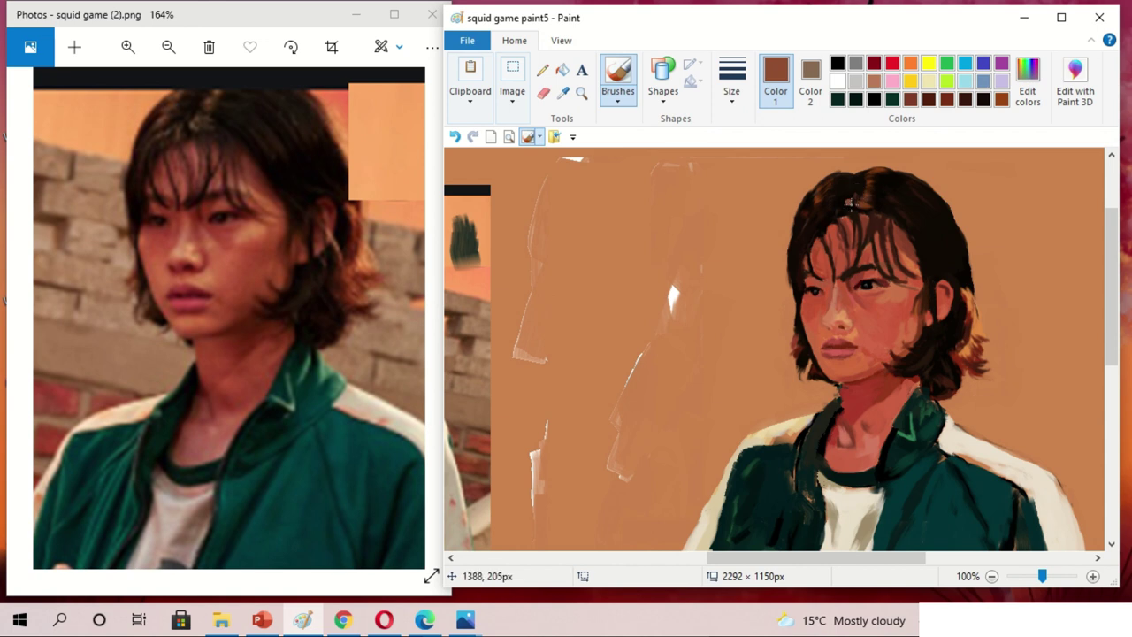
{"action": "left_click", "coordinate": [844, 226]}
Paint a pale strand of hair behind the ear and tone it down with sampled near-black.
{"action": "left_click_drag", "start_coordinate": [943, 285], "coordinate": [951, 301]}
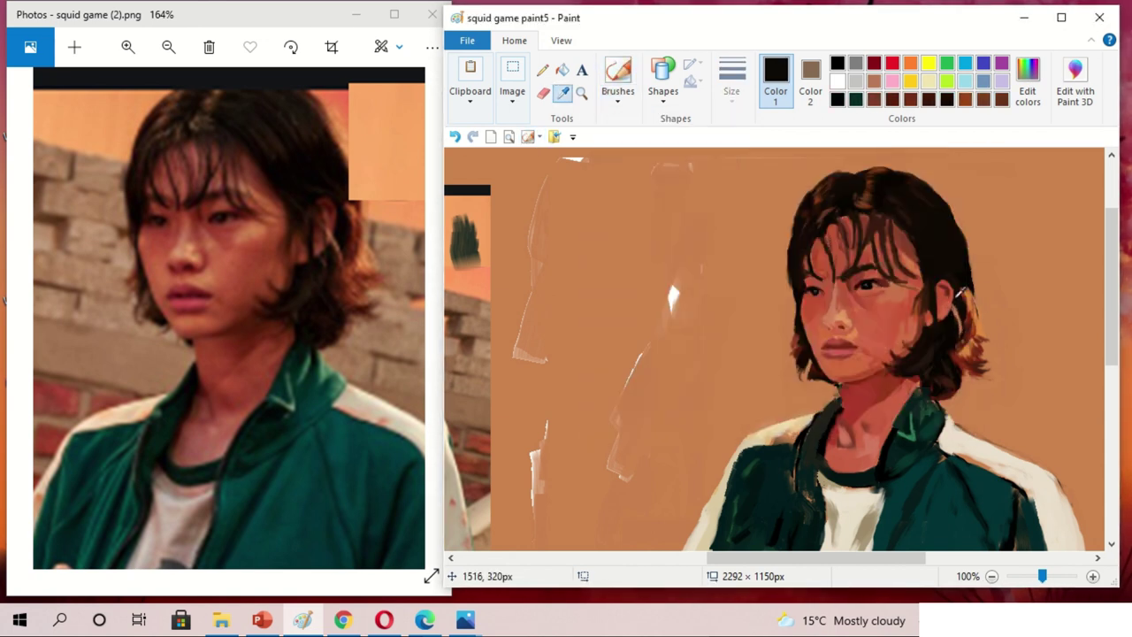
{"action": "left_click", "coordinate": [955, 336]}
{"action": "scroll", "coordinate": [972, 310], "scroll_direction": "up", "scroll_amount": 1}
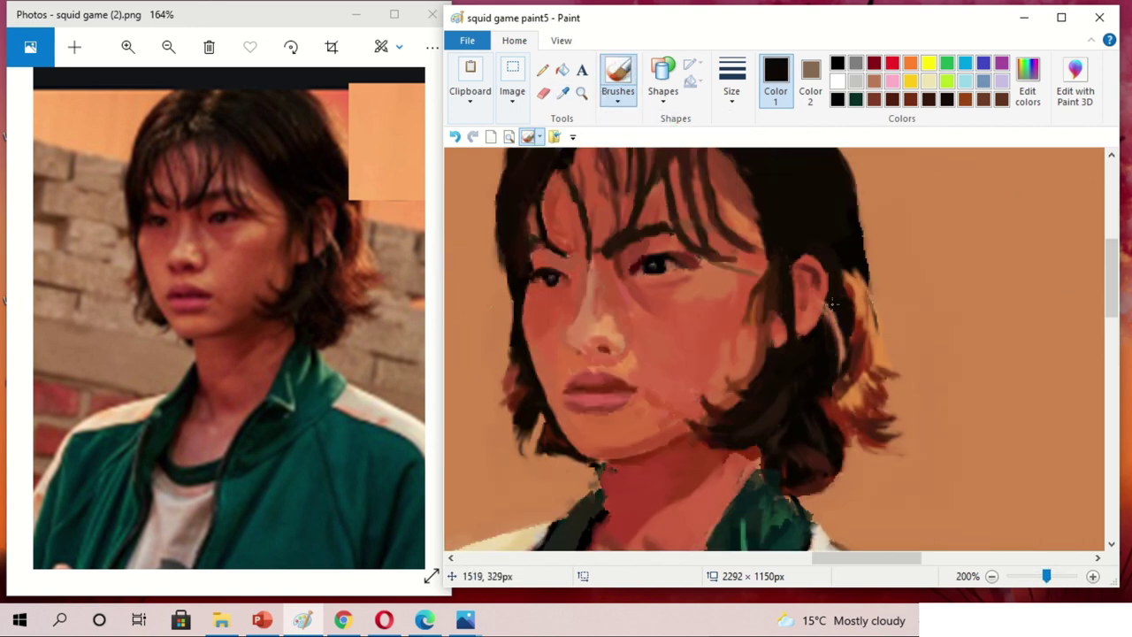
Sample the orange-brown background and clean up the hair's lower left-hand edge below the jaw.
{"action": "scroll", "coordinate": [797, 325], "scroll_direction": "down", "scroll_amount": 2}
{"action": "left_click", "coordinate": [562, 92]}
{"action": "left_click", "coordinate": [591, 376]}
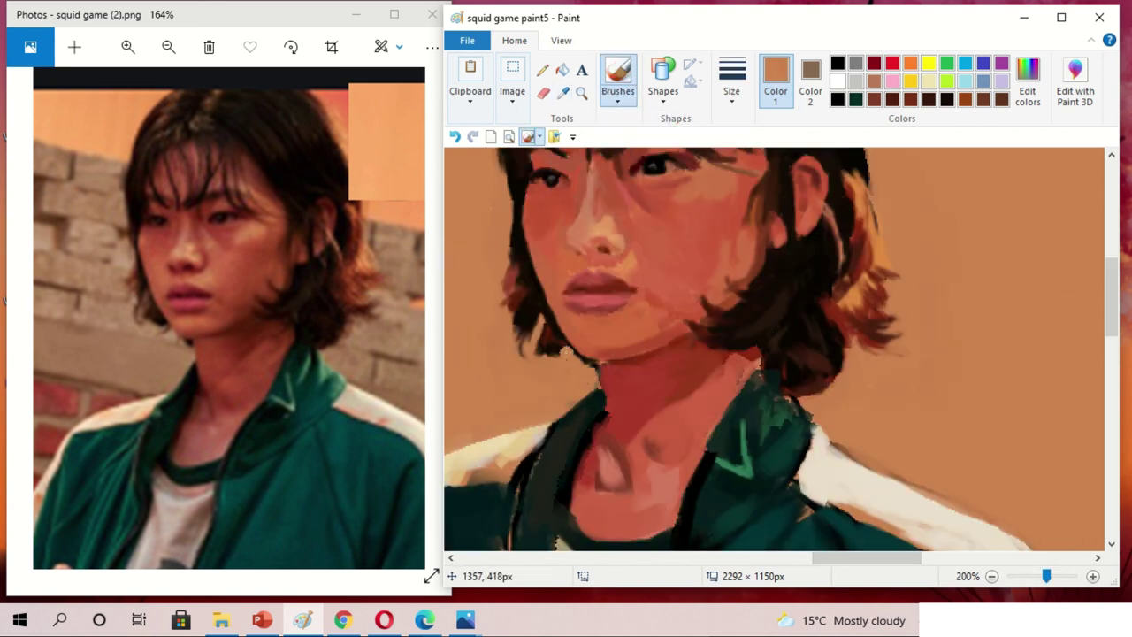
{"action": "scroll", "coordinate": [584, 363], "scroll_direction": "down", "scroll_amount": 2}
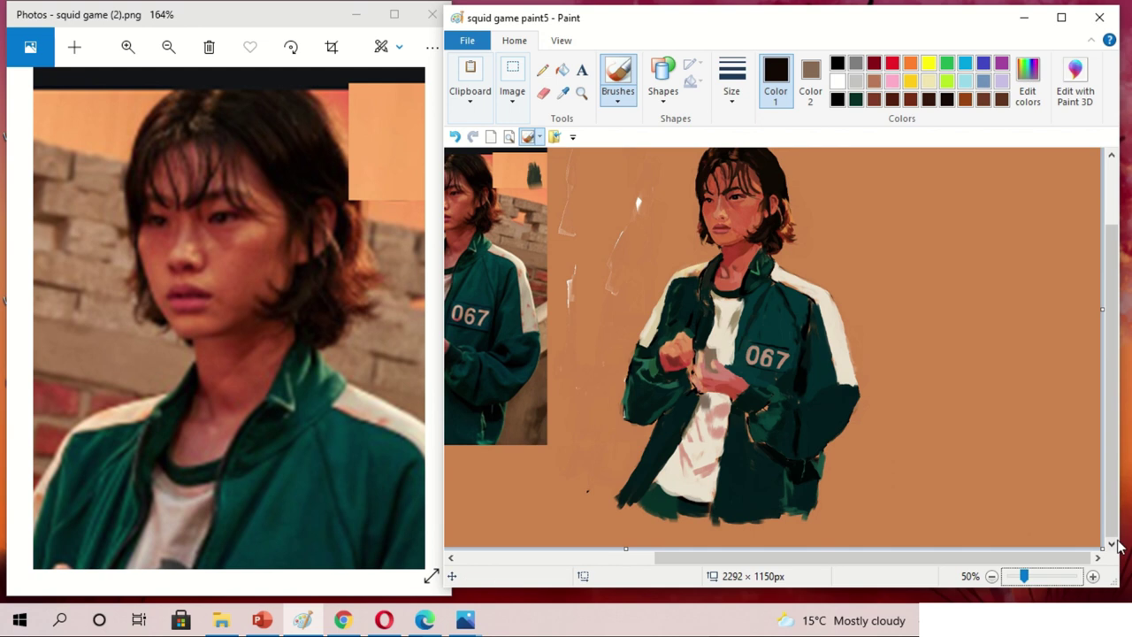
Mix a red and reshape the lower hand's fingers around the grey-brown cup, blending with tones sampled from the painting.
{"action": "left_click", "coordinate": [1019, 78]}
{"action": "left_click_drag", "start_coordinate": [841, 322], "coordinate": [854, 336]}
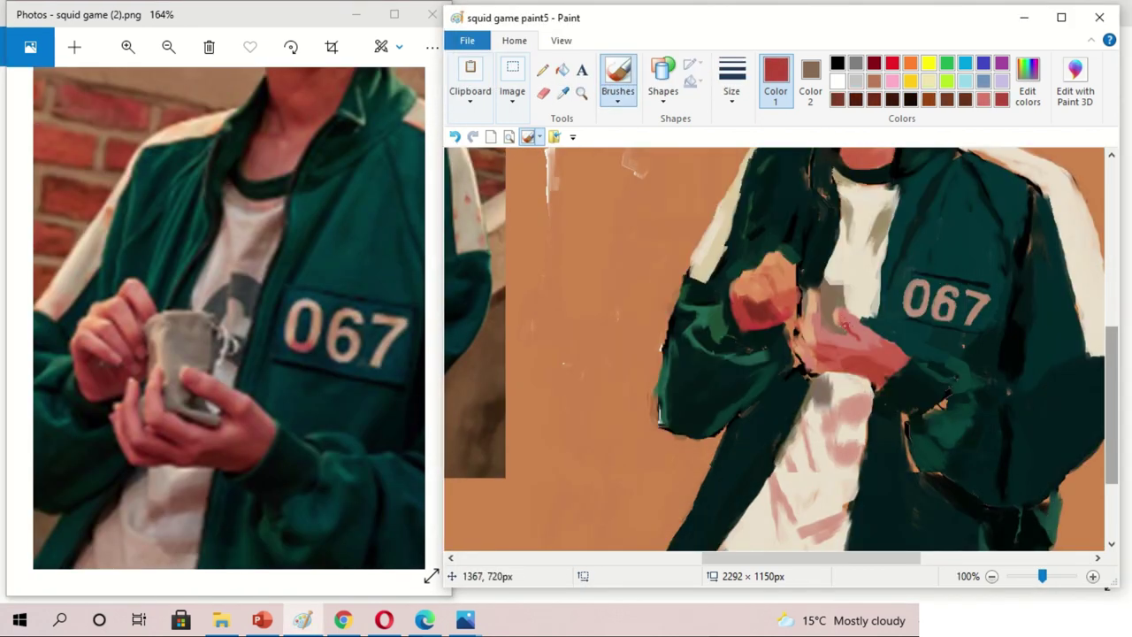
{"action": "left_click", "coordinate": [832, 327]}
{"action": "mouse_move", "coordinate": [827, 292]}
{"action": "left_mouse_down"}
{"action": "mouse_move", "coordinate": [845, 284]}
{"action": "mouse_move", "coordinate": [805, 334]}
{"action": "left_mouse_up"}
{"action": "left_click", "coordinate": [562, 93]}
{"action": "left_click", "coordinate": [822, 353]}
{"action": "left_click", "coordinate": [563, 93]}
{"action": "left_click", "coordinate": [759, 326]}
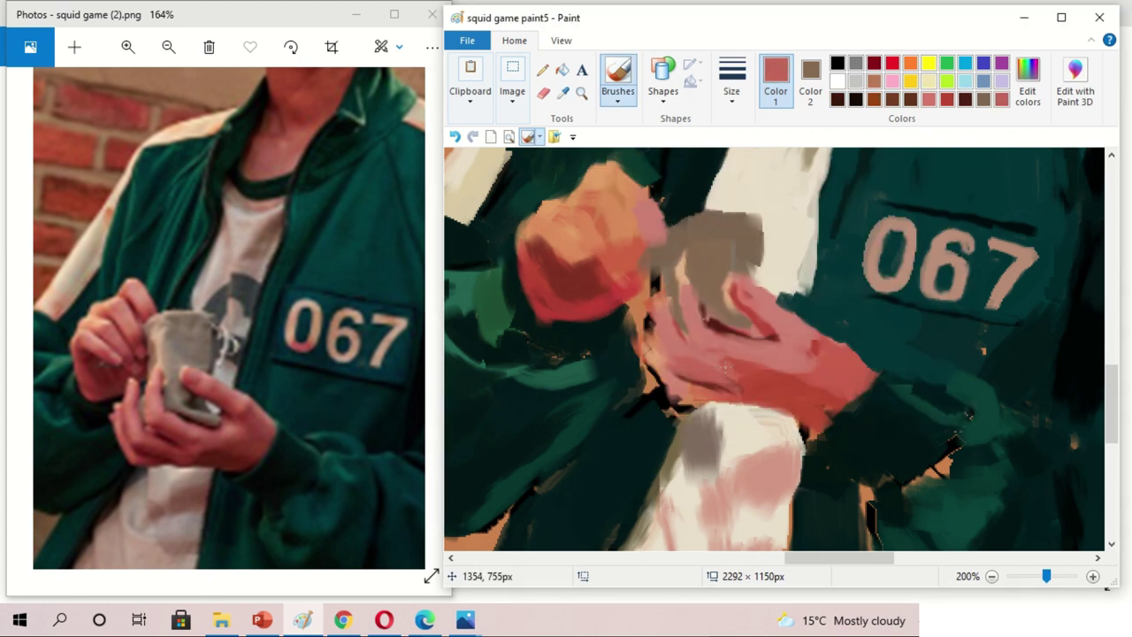
Smooth the shading on the lower hand's fingers and palm with sampled reds, and sample a deeper red for the fist's lower edge.
{"action": "left_click", "coordinate": [564, 92]}
{"action": "left_click", "coordinate": [702, 309]}
{"action": "left_click", "coordinate": [564, 92]}
{"action": "left_click", "coordinate": [762, 394]}
{"action": "left_click", "coordinate": [564, 92]}
{"action": "left_click", "coordinate": [753, 374]}
{"action": "left_click", "coordinate": [564, 92]}
{"action": "left_click", "coordinate": [612, 318]}
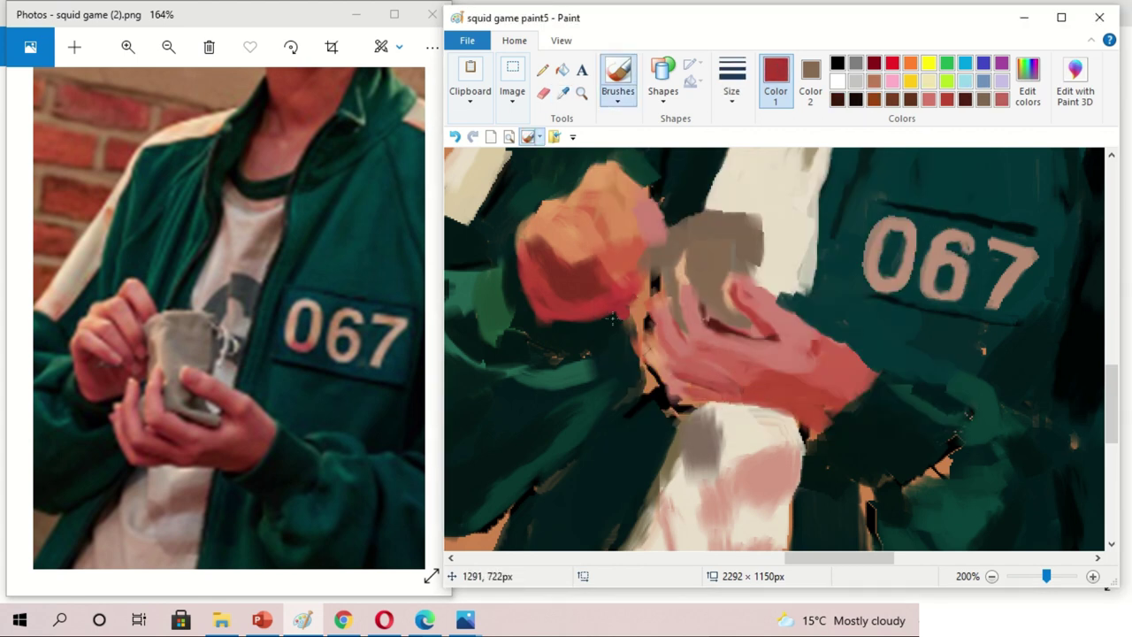
Clean up the lower hand's bottom edge with sampled skin reds and cover the gaps beneath it with sampled near-black green.
{"action": "left_click", "coordinate": [564, 92]}
{"action": "left_click", "coordinate": [673, 371]}
{"action": "left_click", "coordinate": [564, 92]}
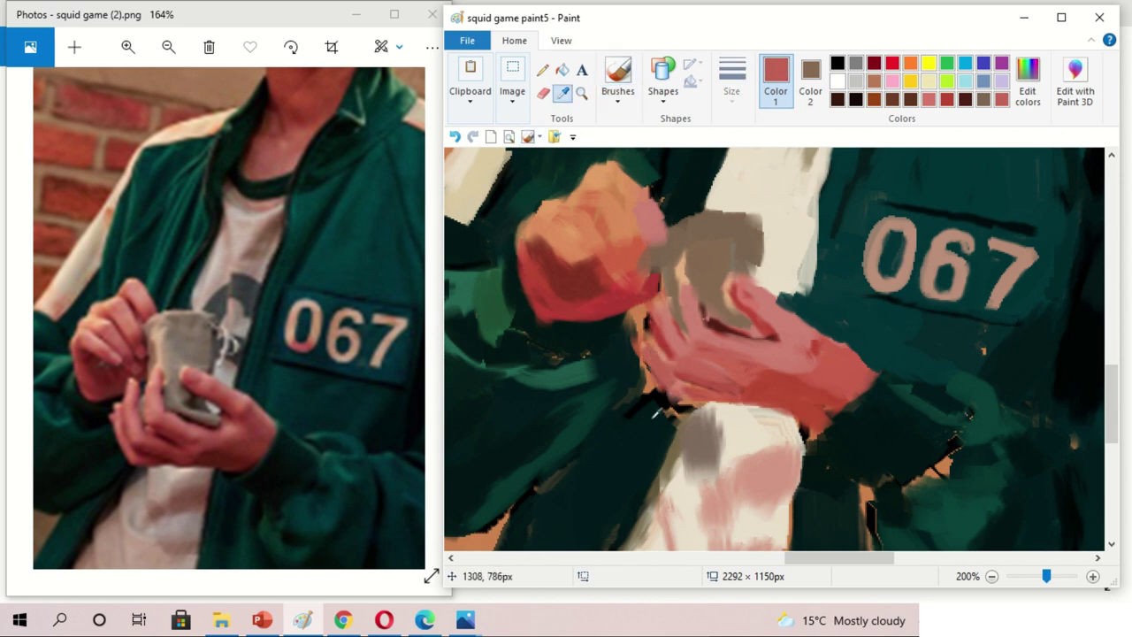
{"action": "left_click", "coordinate": [670, 393]}
{"action": "left_click", "coordinate": [564, 92]}
{"action": "left_click", "coordinate": [627, 397]}
{"action": "left_click_drag", "start_coordinate": [642, 384], "coordinate": [655, 403]}
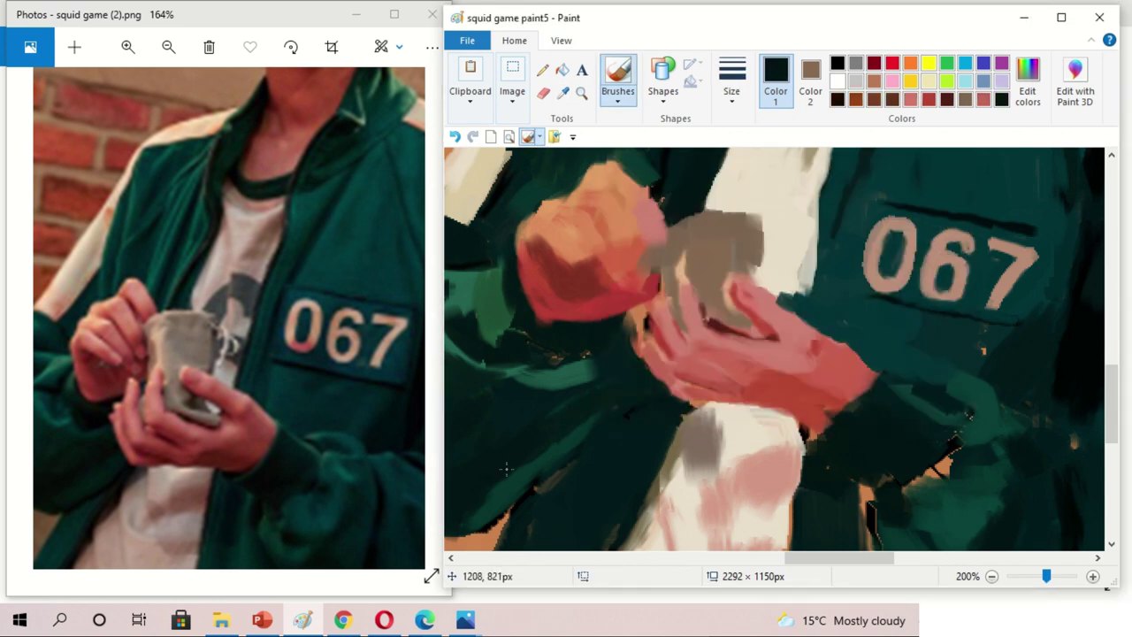
Mix a dark green with red 6, green 74 and blue 49 and paint subtle folds on the left-hand sleeve and jacket front.
{"action": "left_click", "coordinate": [1028, 80]}
{"action": "left_click", "coordinate": [854, 217]}
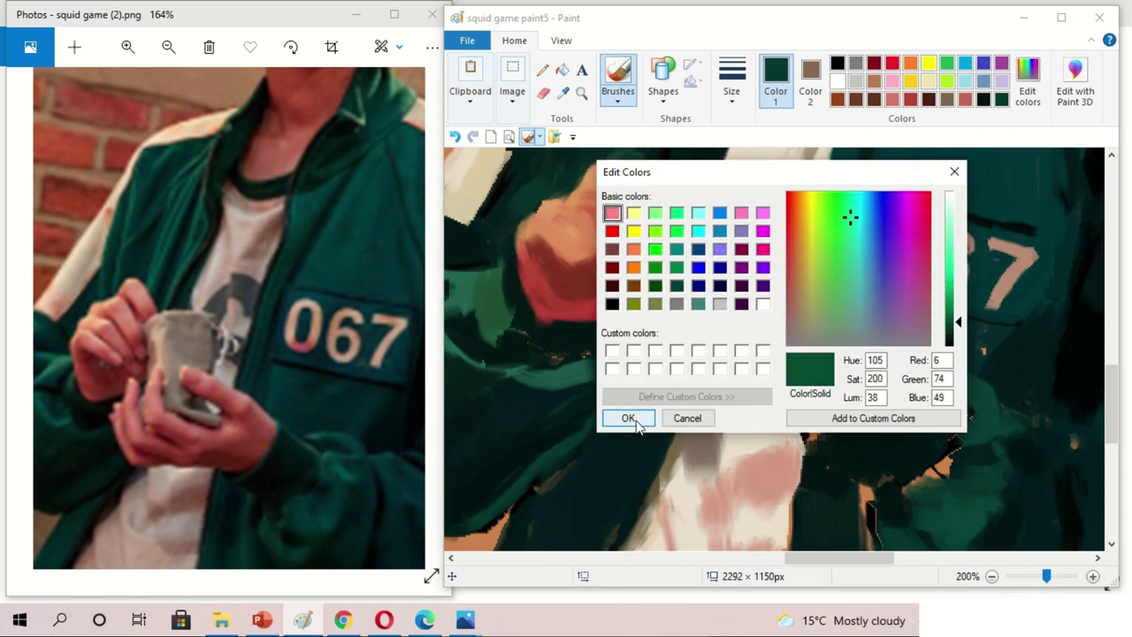
{"action": "left_click", "coordinate": [630, 419]}
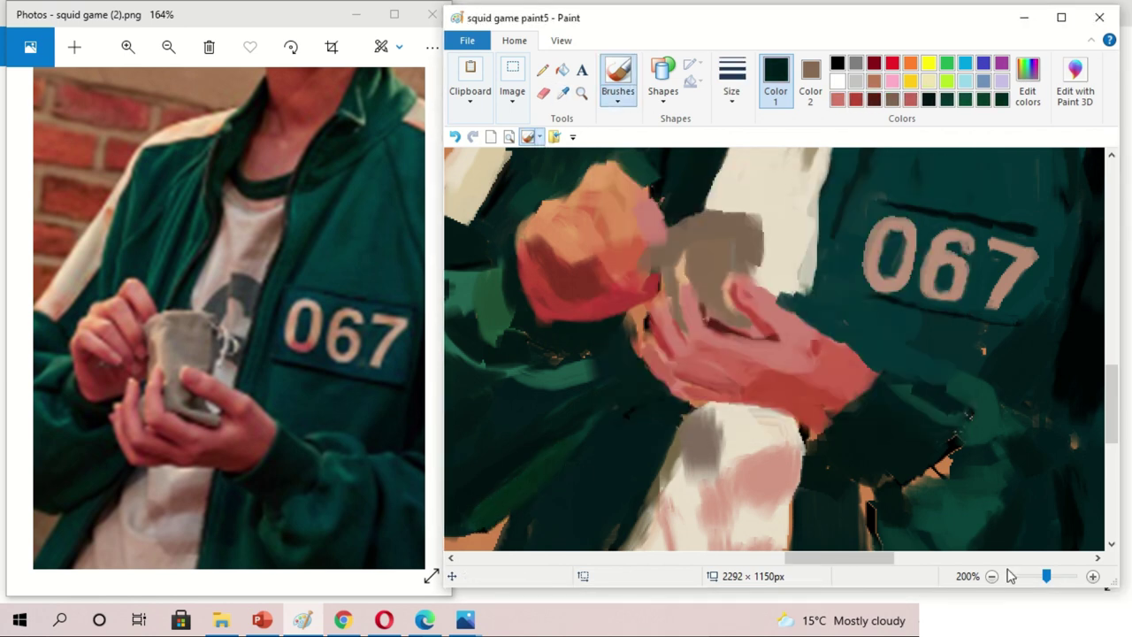
Paint near-black folds on the right-hand sleeve and cover the orange gaps around its cuff with dark green.
{"action": "left_click", "coordinate": [1008, 576]}
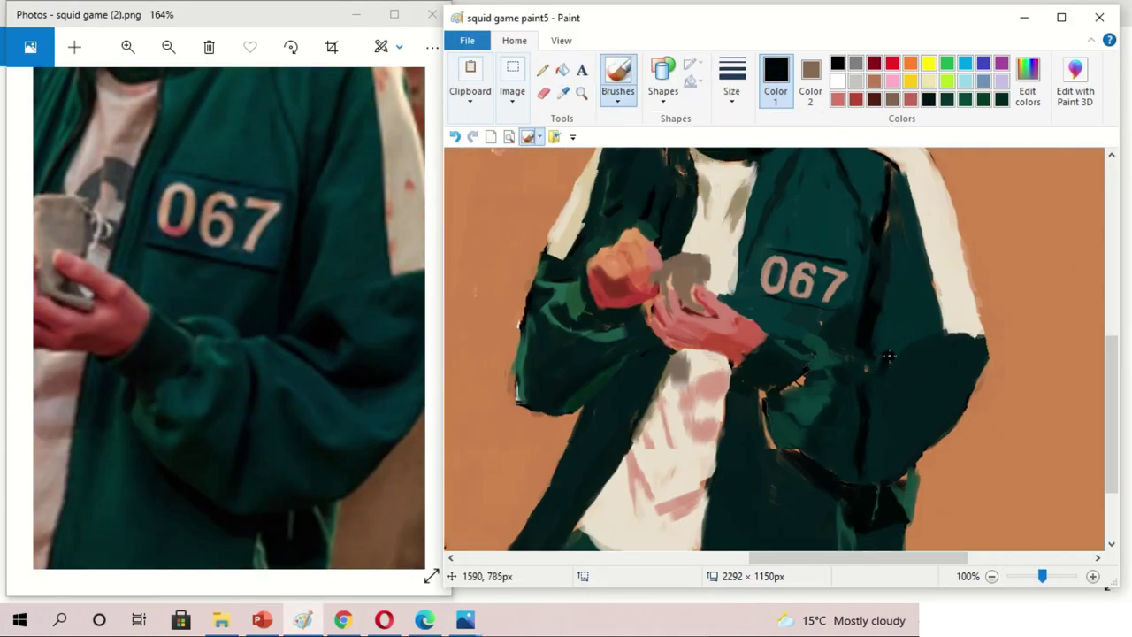
{"action": "left_click_drag", "start_coordinate": [889, 356], "coordinate": [922, 378]}
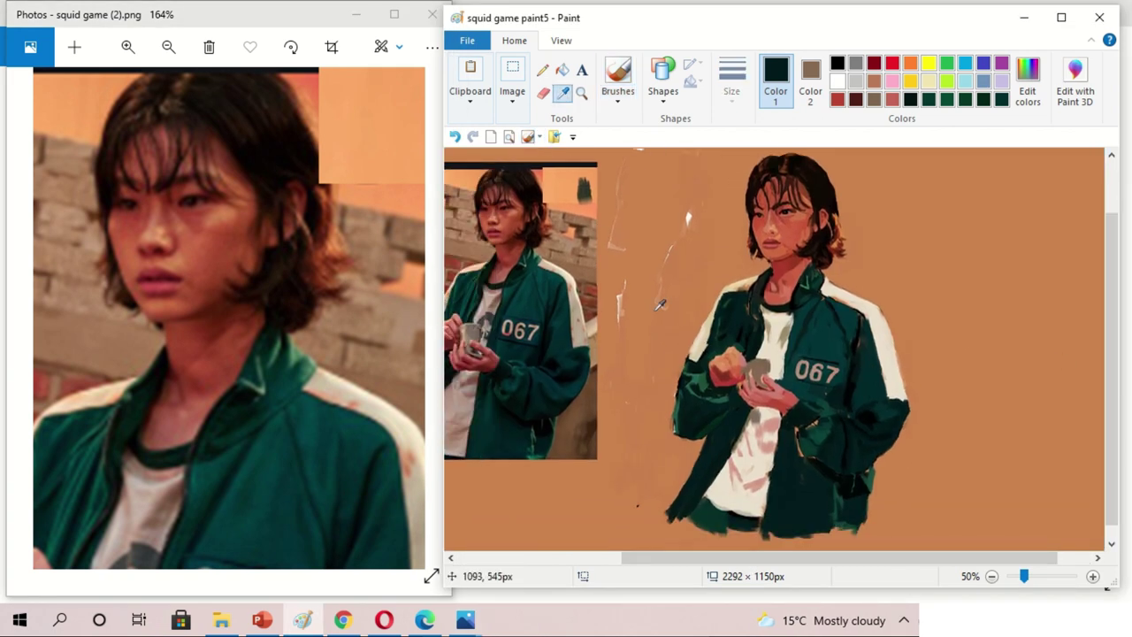
{"action": "left_click", "coordinate": [799, 432]}
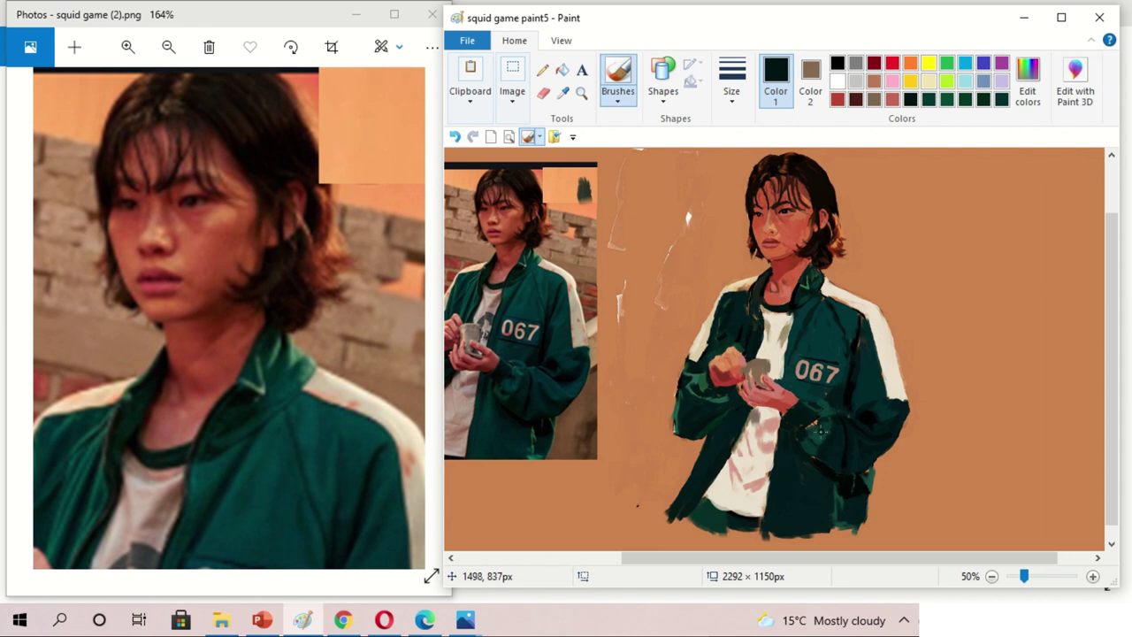
{"action": "scroll", "coordinate": [982, 480], "scroll_direction": "down", "scroll_amount": 1}
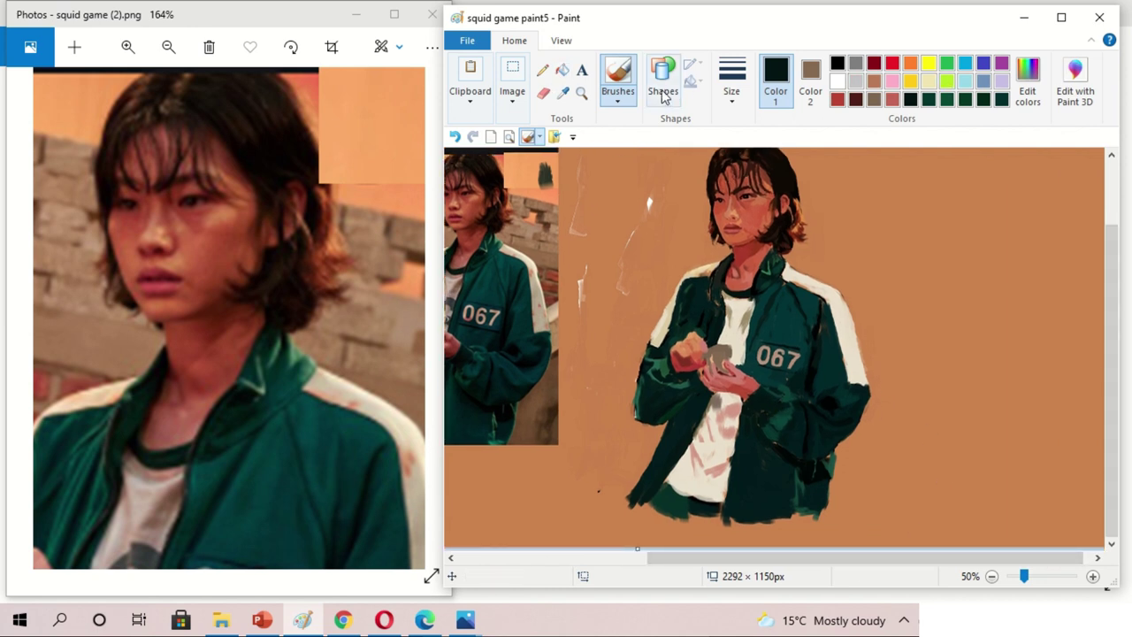
Switch to the Marker brush with white as the painting colour.
{"action": "left_click", "coordinate": [619, 84]}
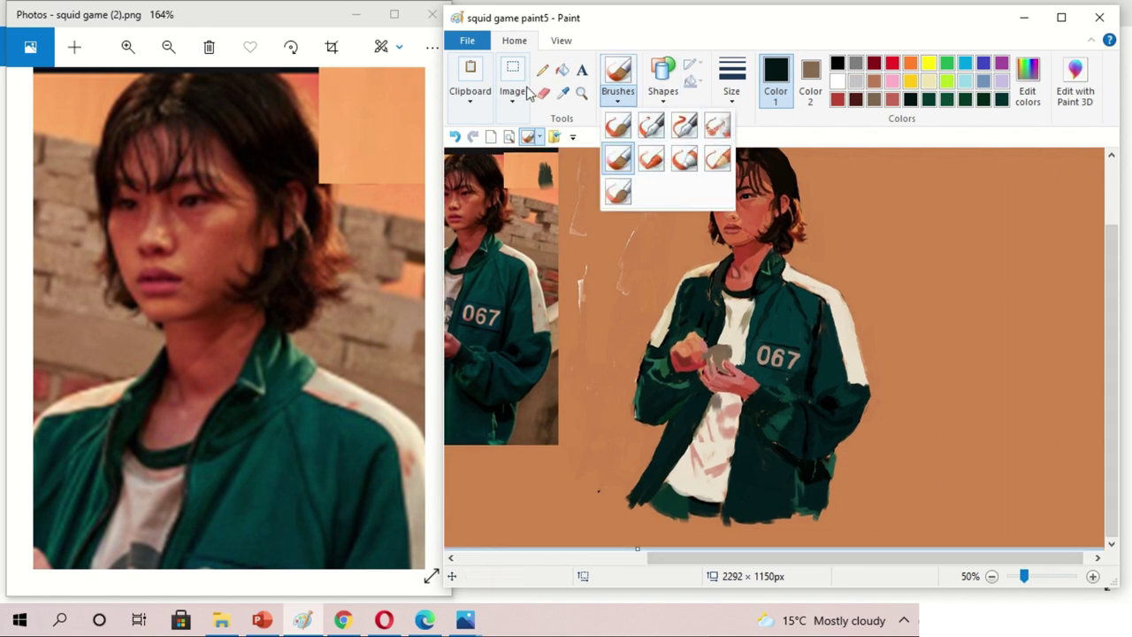
{"action": "left_click", "coordinate": [686, 160]}
{"action": "left_click", "coordinate": [1073, 576]}
{"action": "scroll", "coordinate": [906, 442], "scroll_direction": "down", "scroll_amount": 5}
{"action": "scroll", "coordinate": [906, 558], "scroll_direction": "right", "scroll_amount": 5}
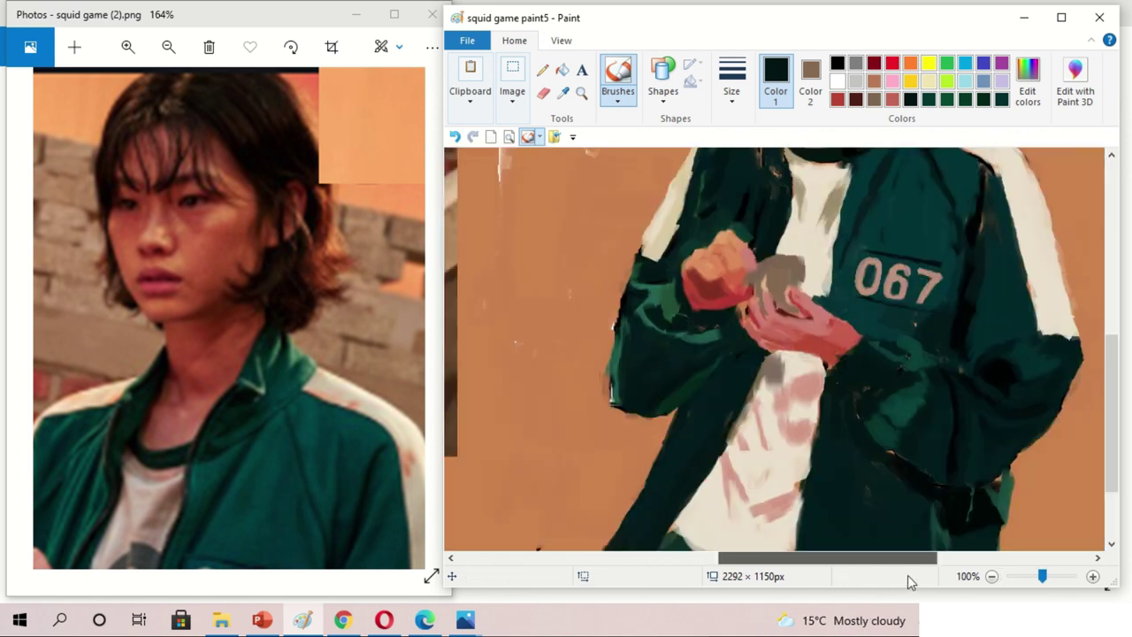
{"action": "left_click", "coordinate": [837, 80]}
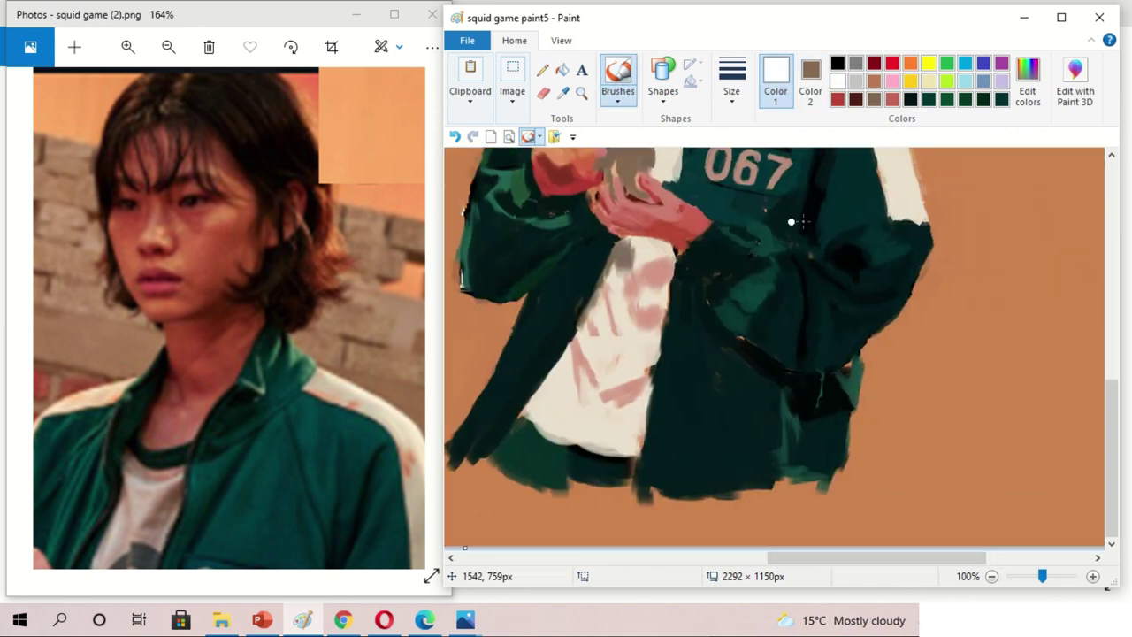
Sign the jacket's lower right-hand front in white with the Pencil and add the date 10-27-21.
{"action": "left_click", "coordinate": [1094, 576]}
{"action": "left_click", "coordinate": [1094, 576]}
{"action": "left_click_drag", "start_coordinate": [876, 557], "coordinate": [829, 558]}
{"action": "left_click_drag", "start_coordinate": [1052, 576], "coordinate": [1032, 576]}
{"action": "left_click_drag", "start_coordinate": [1111, 478], "coordinate": [1111, 449]}
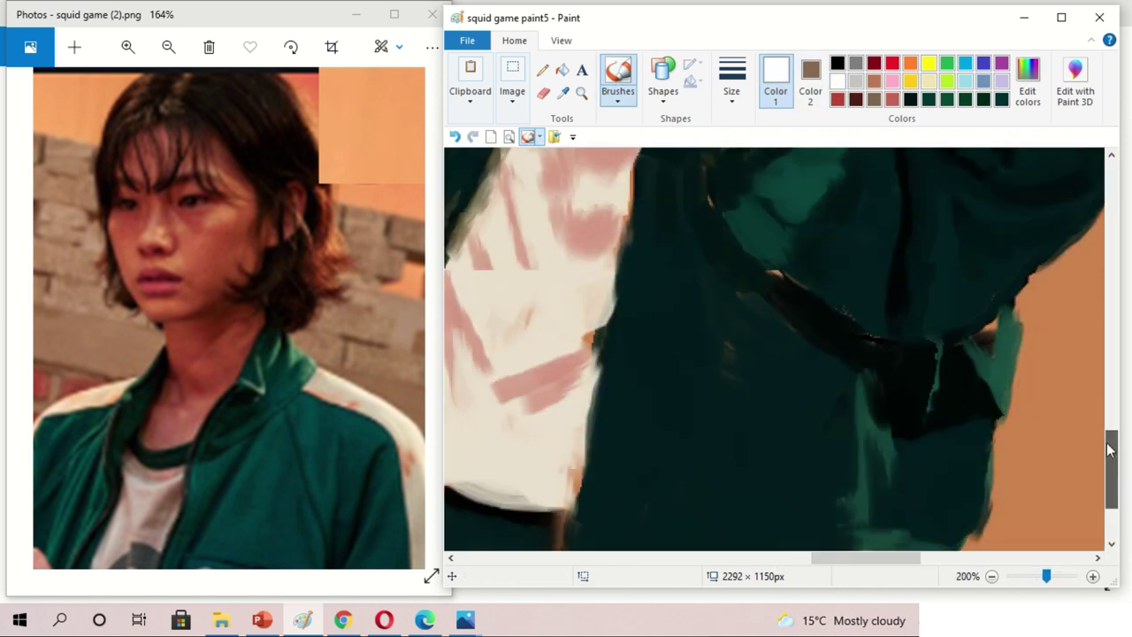
{"action": "left_click", "coordinate": [728, 93]}
{"action": "left_click", "coordinate": [769, 181]}
{"action": "scroll", "coordinate": [763, 478], "scroll_direction": "down", "scroll_amount": 3}
{"action": "scroll", "coordinate": [764, 477], "scroll_direction": "right", "scroll_amount": 2}
{"action": "left_click", "coordinate": [542, 69]}
{"action": "left_click_drag", "start_coordinate": [576, 354], "coordinate": [622, 334]}
{"action": "left_click_drag", "start_coordinate": [631, 351], "coordinate": [632, 386]}
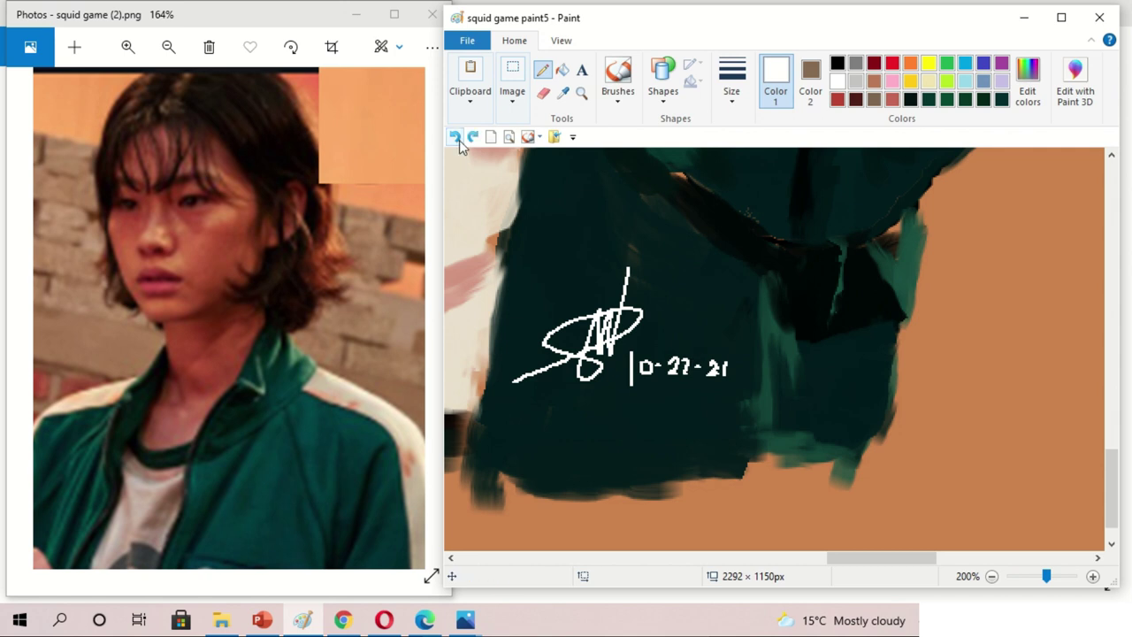
{"action": "left_click", "coordinate": [1027, 577]}
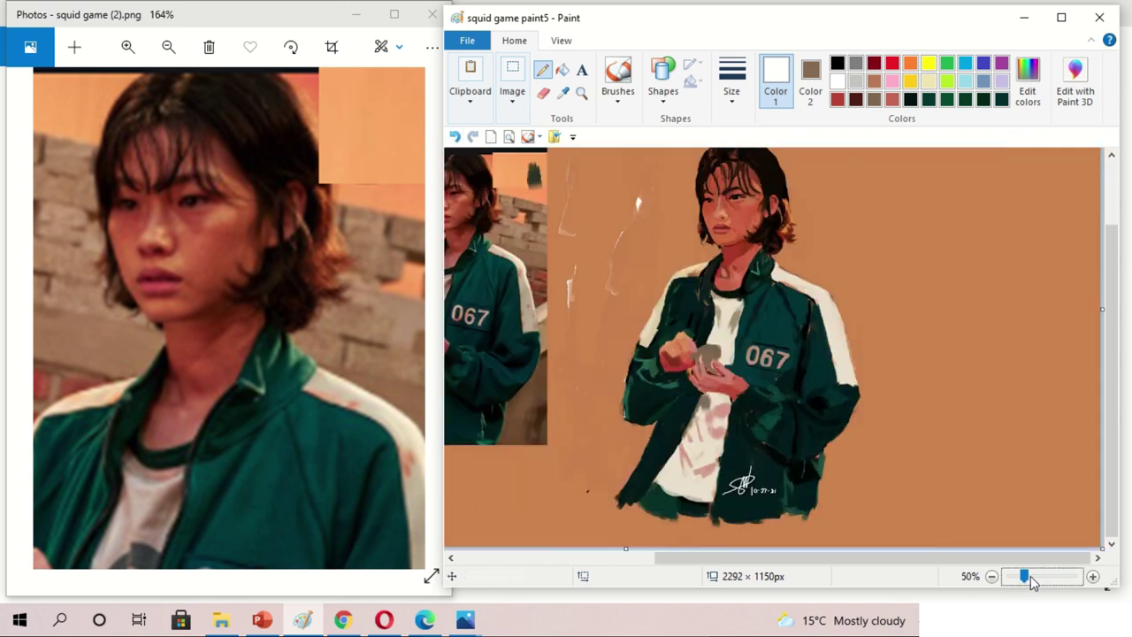
Replace the signature with a smaller white one on the jacket's lower right-hand front, with the date 10-27-21 beside it.
{"action": "scroll", "coordinate": [936, 572], "scroll_direction": "left", "scroll_amount": 2}
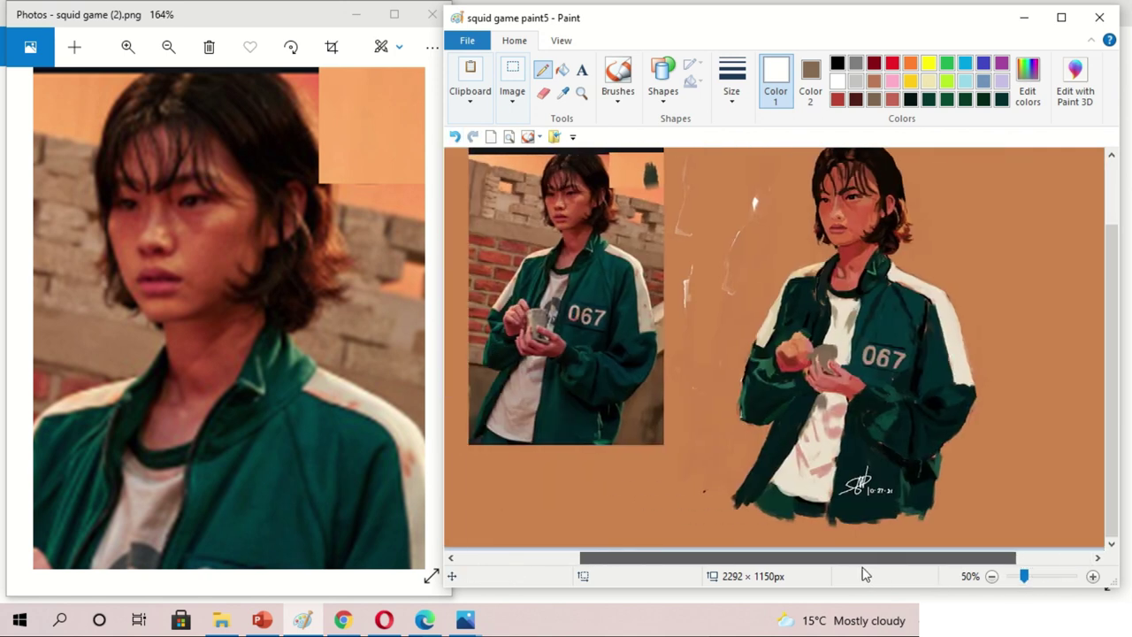
{"action": "scroll", "coordinate": [890, 561], "scroll_direction": "up", "scroll_amount": 1}
{"action": "scroll", "coordinate": [892, 565], "scroll_direction": "right", "scroll_amount": 1}
{"action": "left_click_drag", "start_coordinate": [890, 561], "coordinate": [973, 550]}
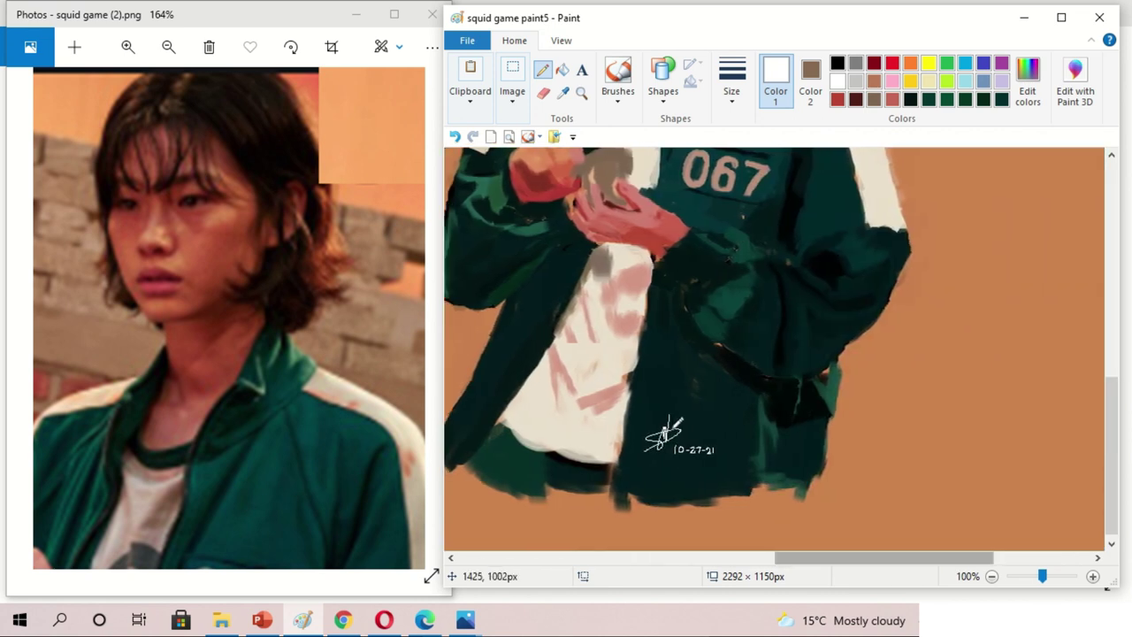
{"action": "left_click_drag", "start_coordinate": [1046, 580], "coordinate": [1054, 581]}
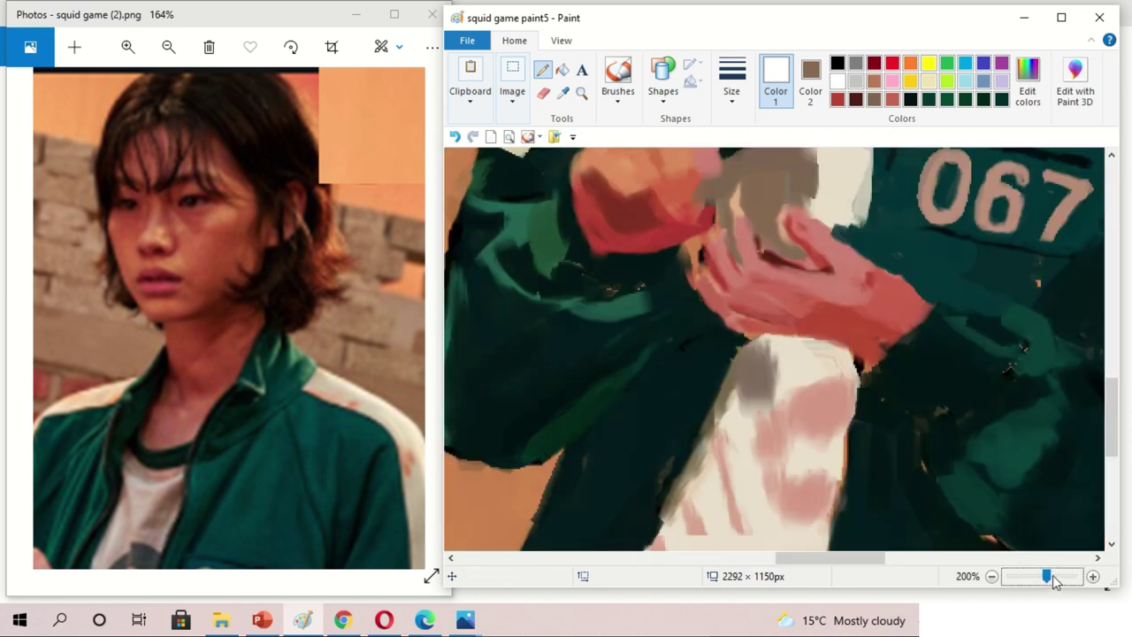
{"action": "left_click_drag", "start_coordinate": [877, 557], "coordinate": [960, 551]}
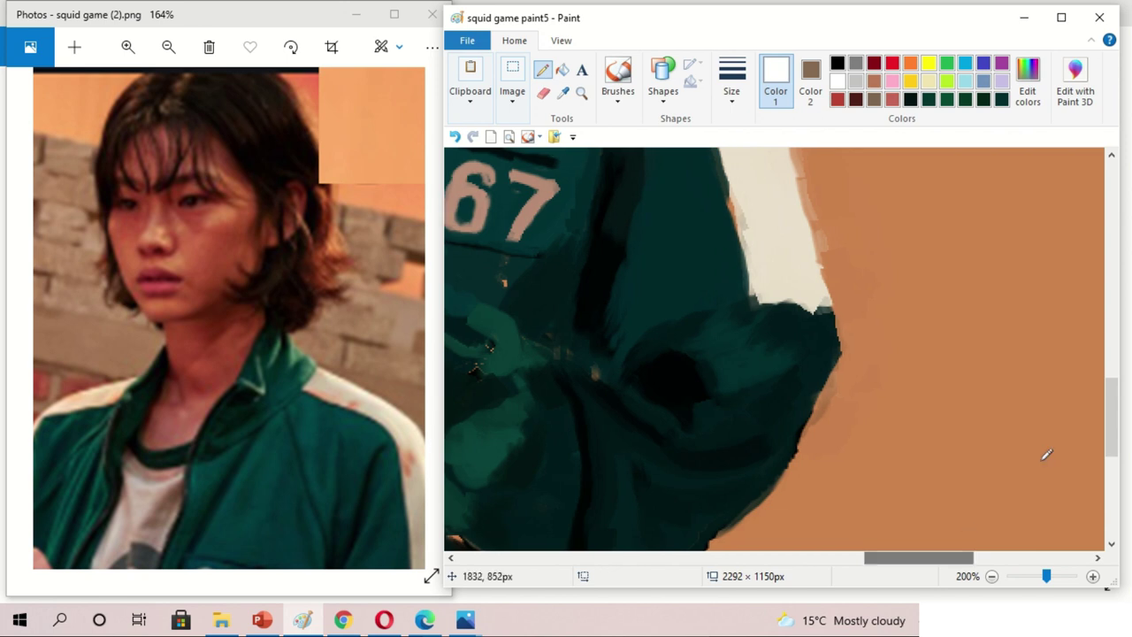
{"action": "left_click_drag", "start_coordinate": [1106, 431], "coordinate": [1108, 497]}
{"action": "left_click_drag", "start_coordinate": [927, 561], "coordinate": [877, 566]}
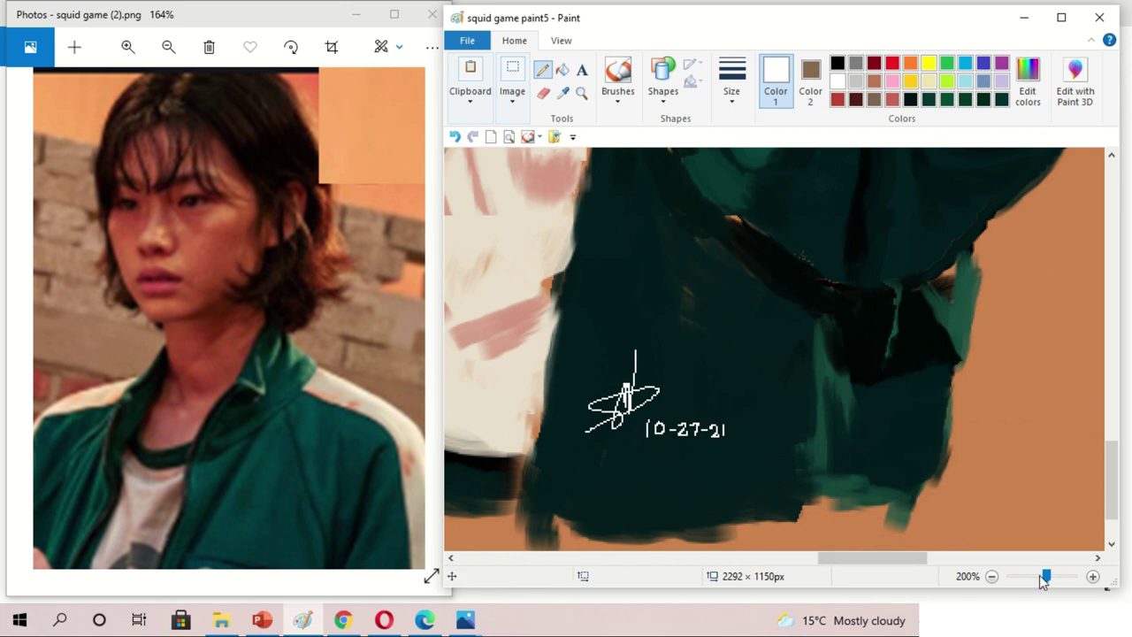
{"action": "left_click_drag", "start_coordinate": [1045, 578], "coordinate": [1034, 576]}
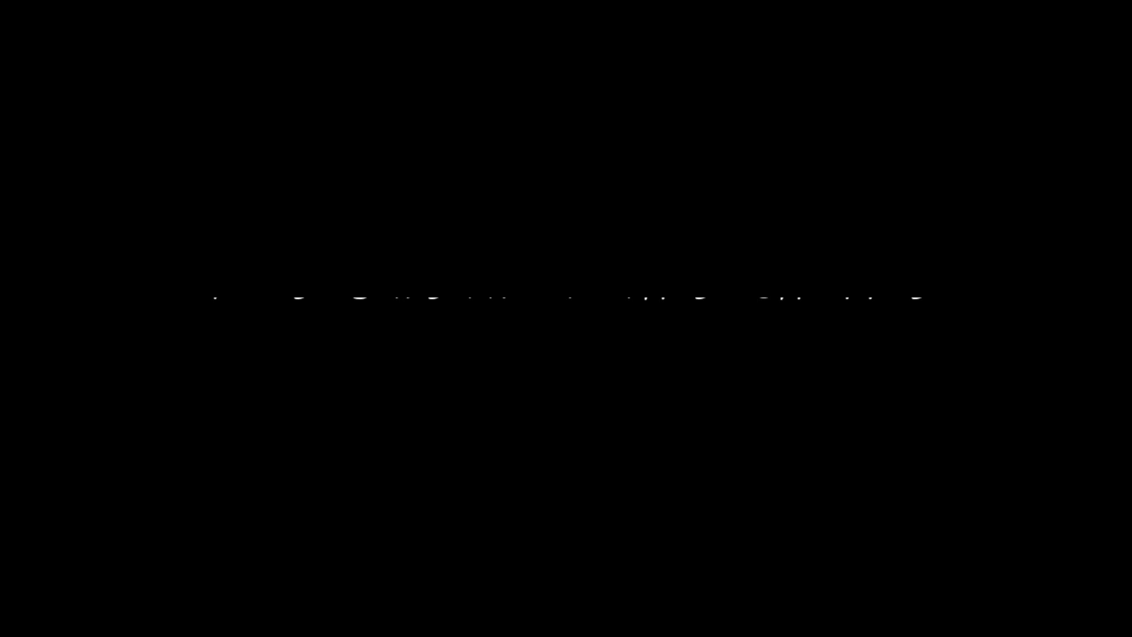